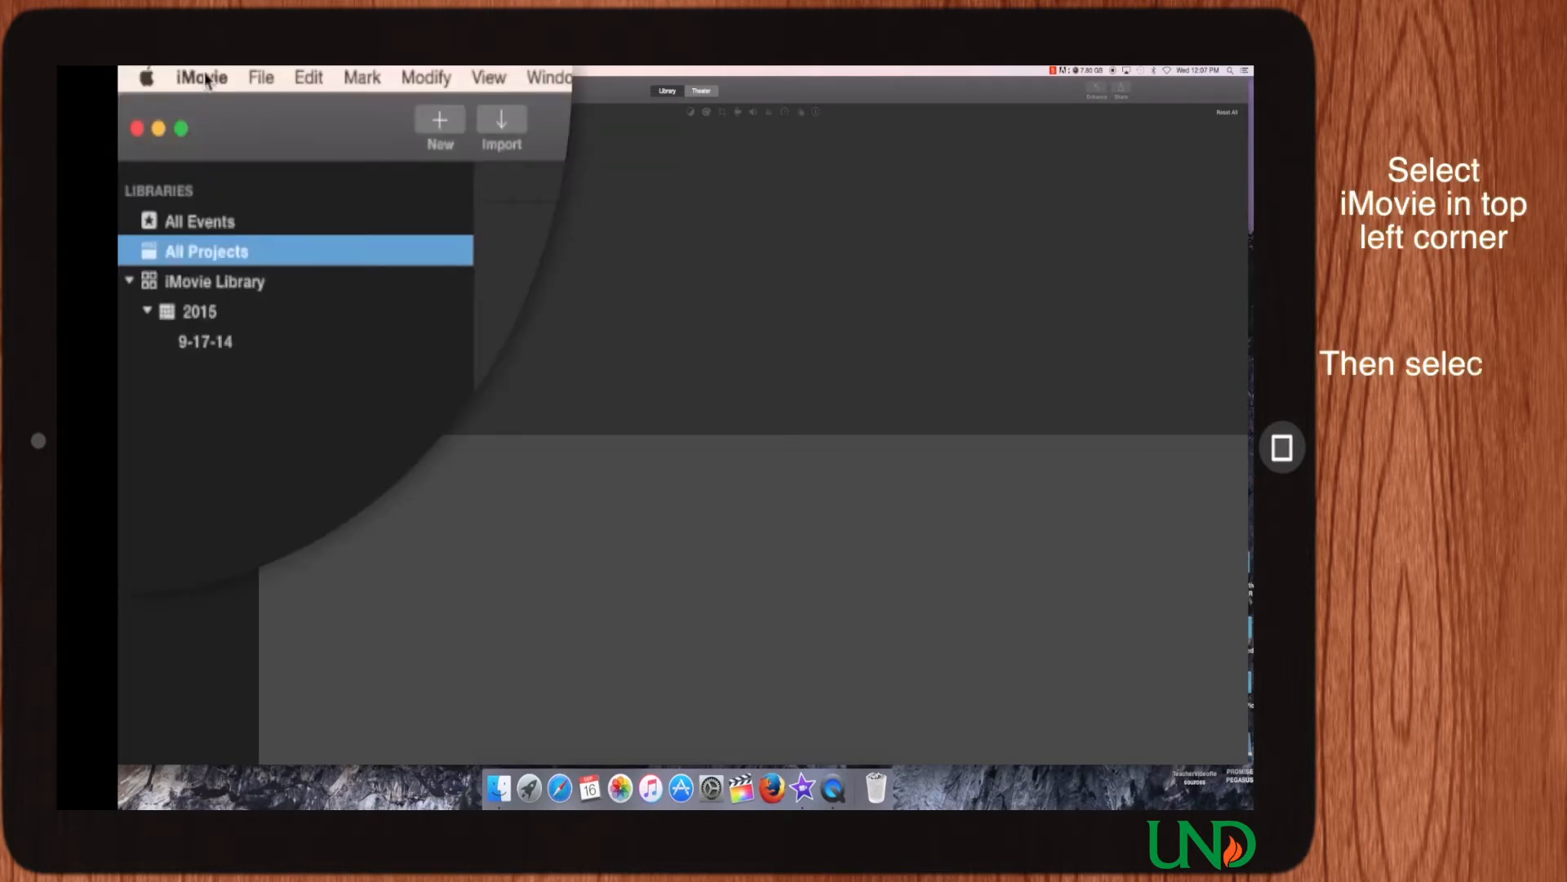
Step: Check which iMovie version is installed in the application's About information, and close it again
left_click(207, 81)
left_click(212, 113)
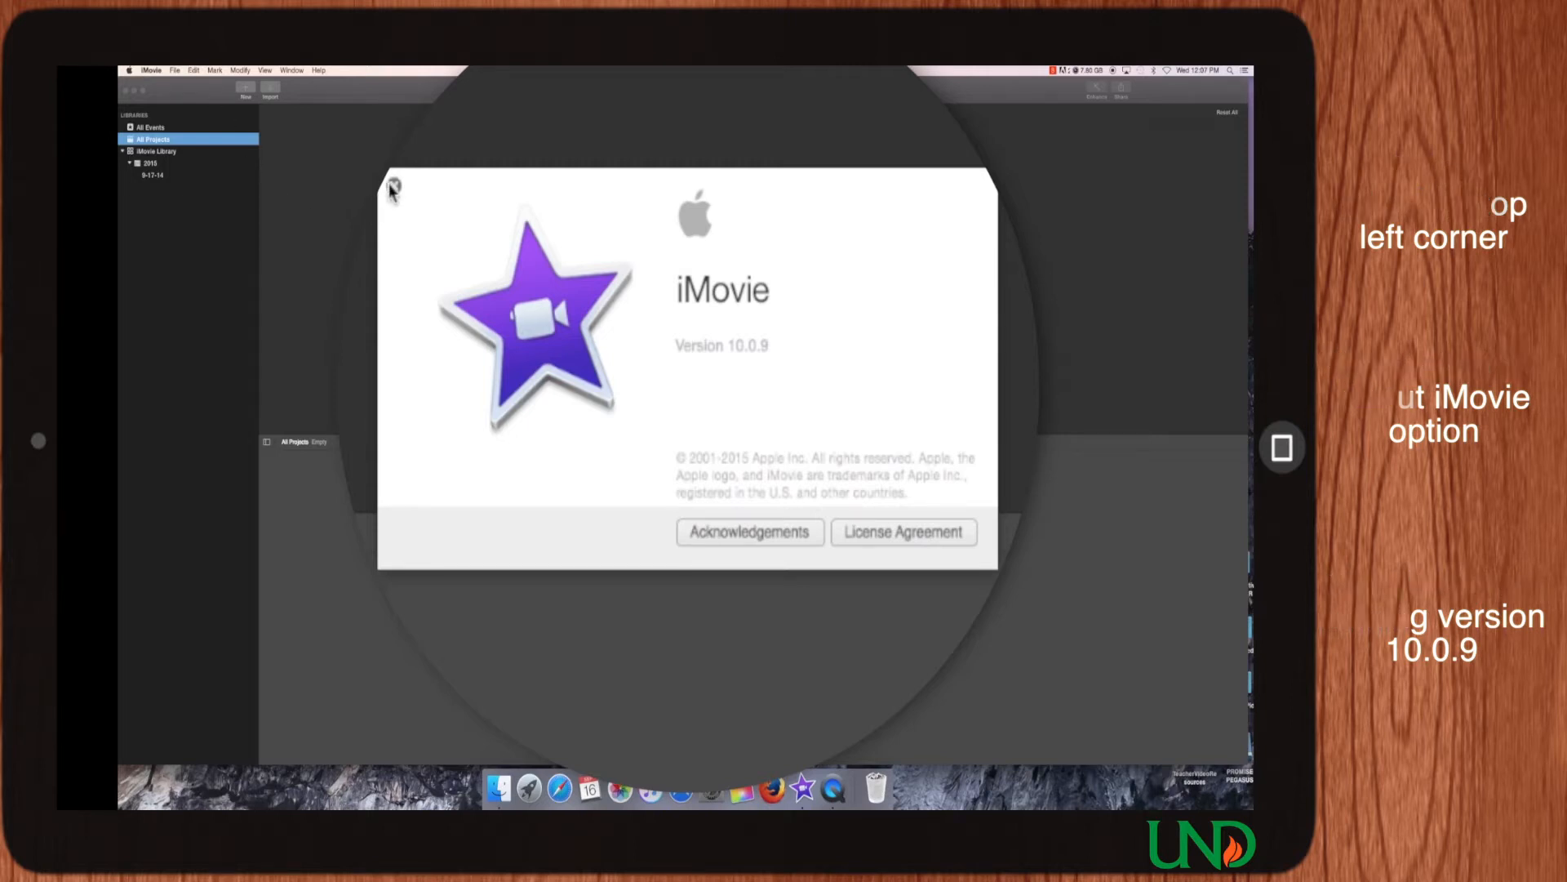
left_click(574, 310)
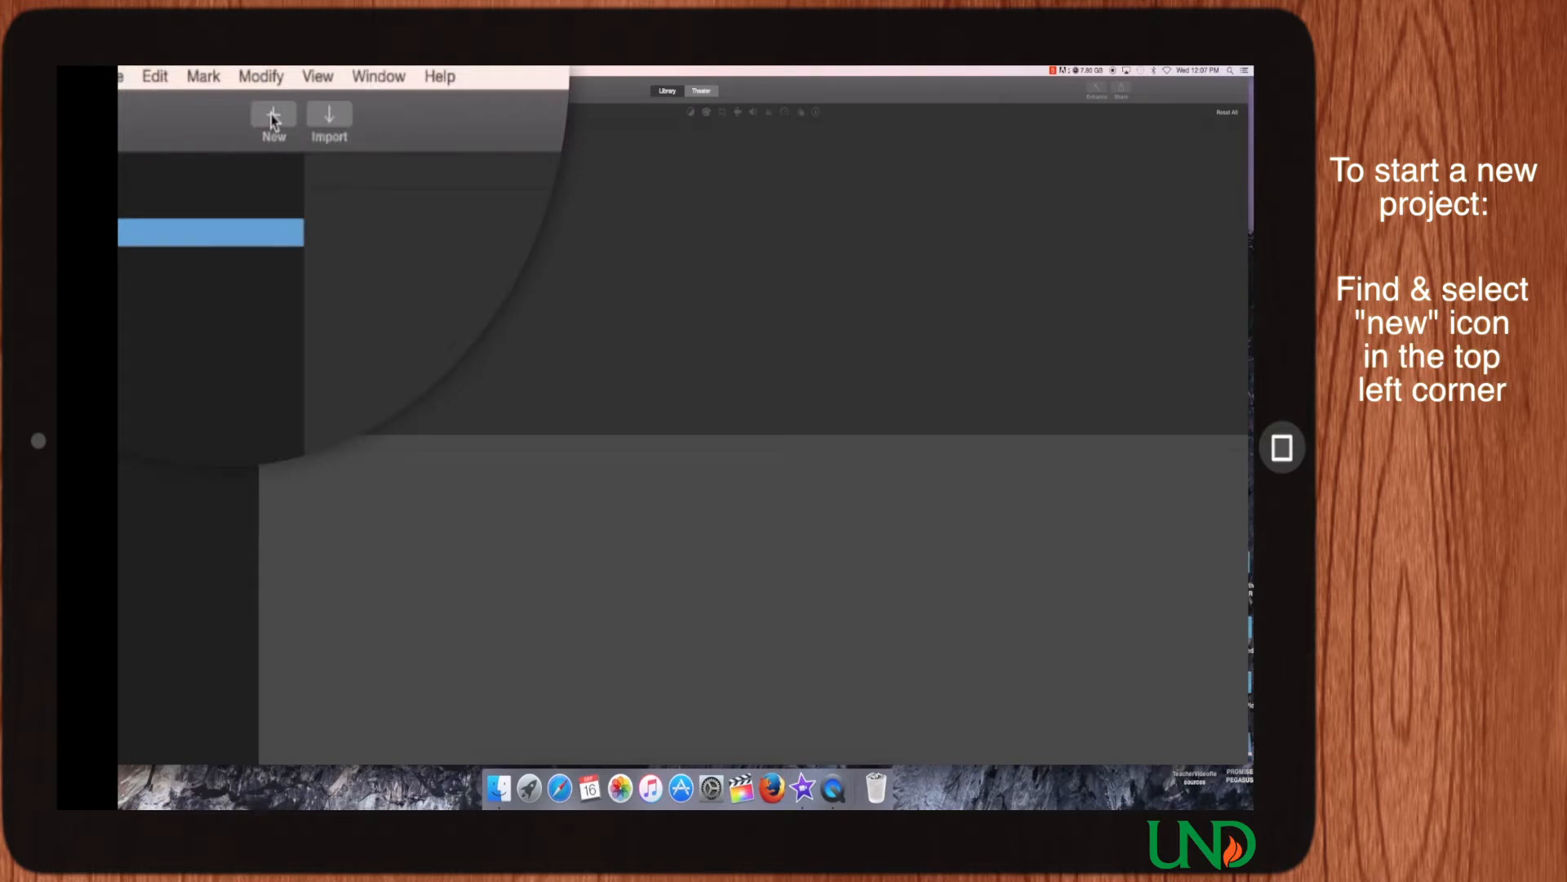
Step: Start a new movie project and choose No Theme as its theme
left_click(272, 119)
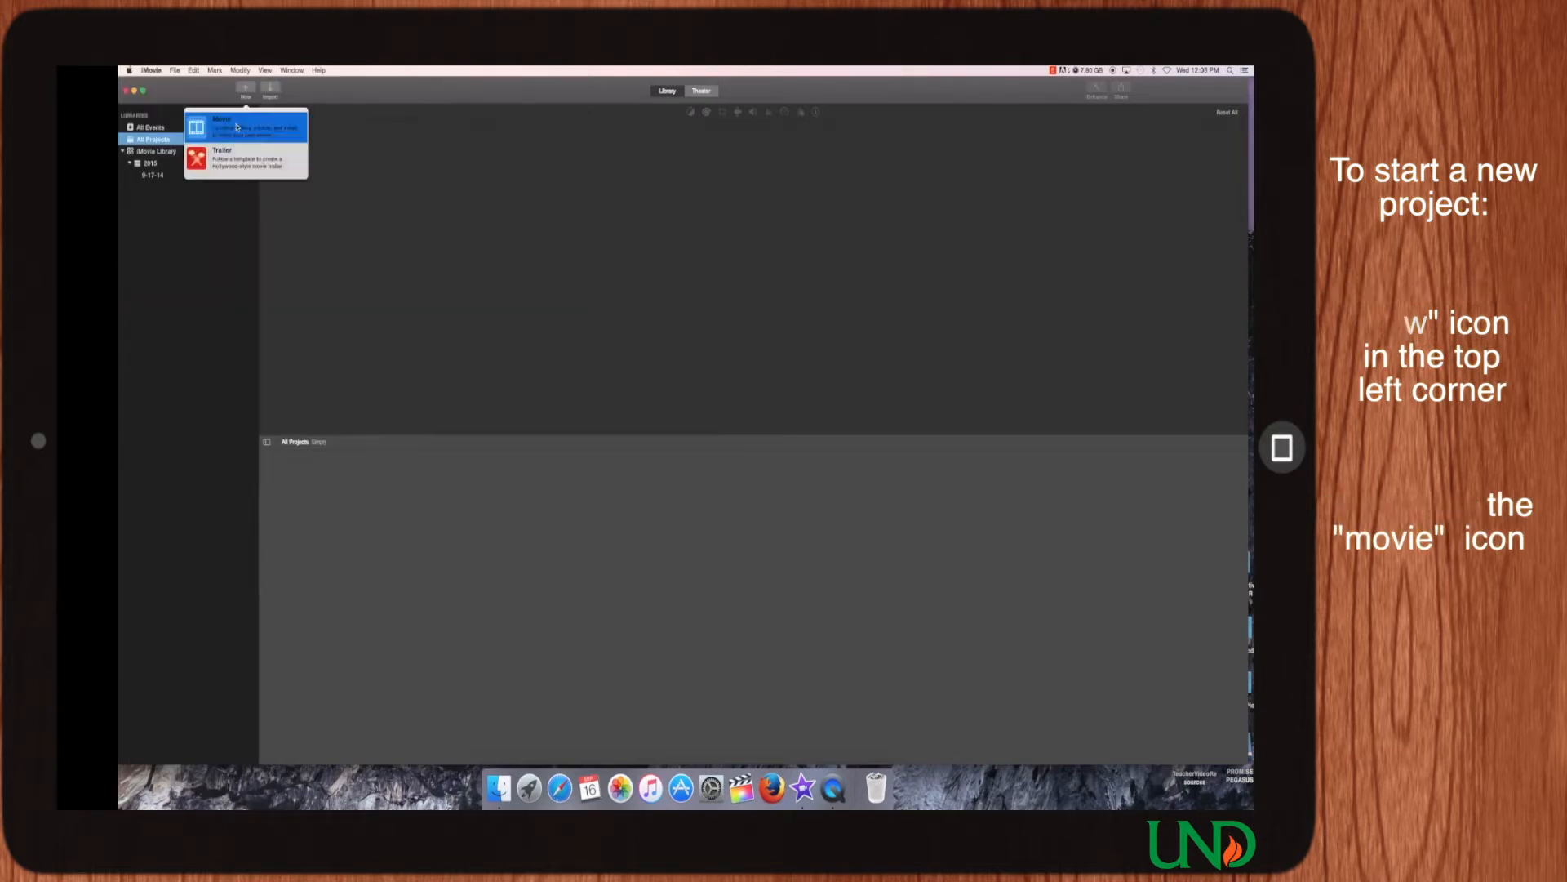
left_click(254, 205)
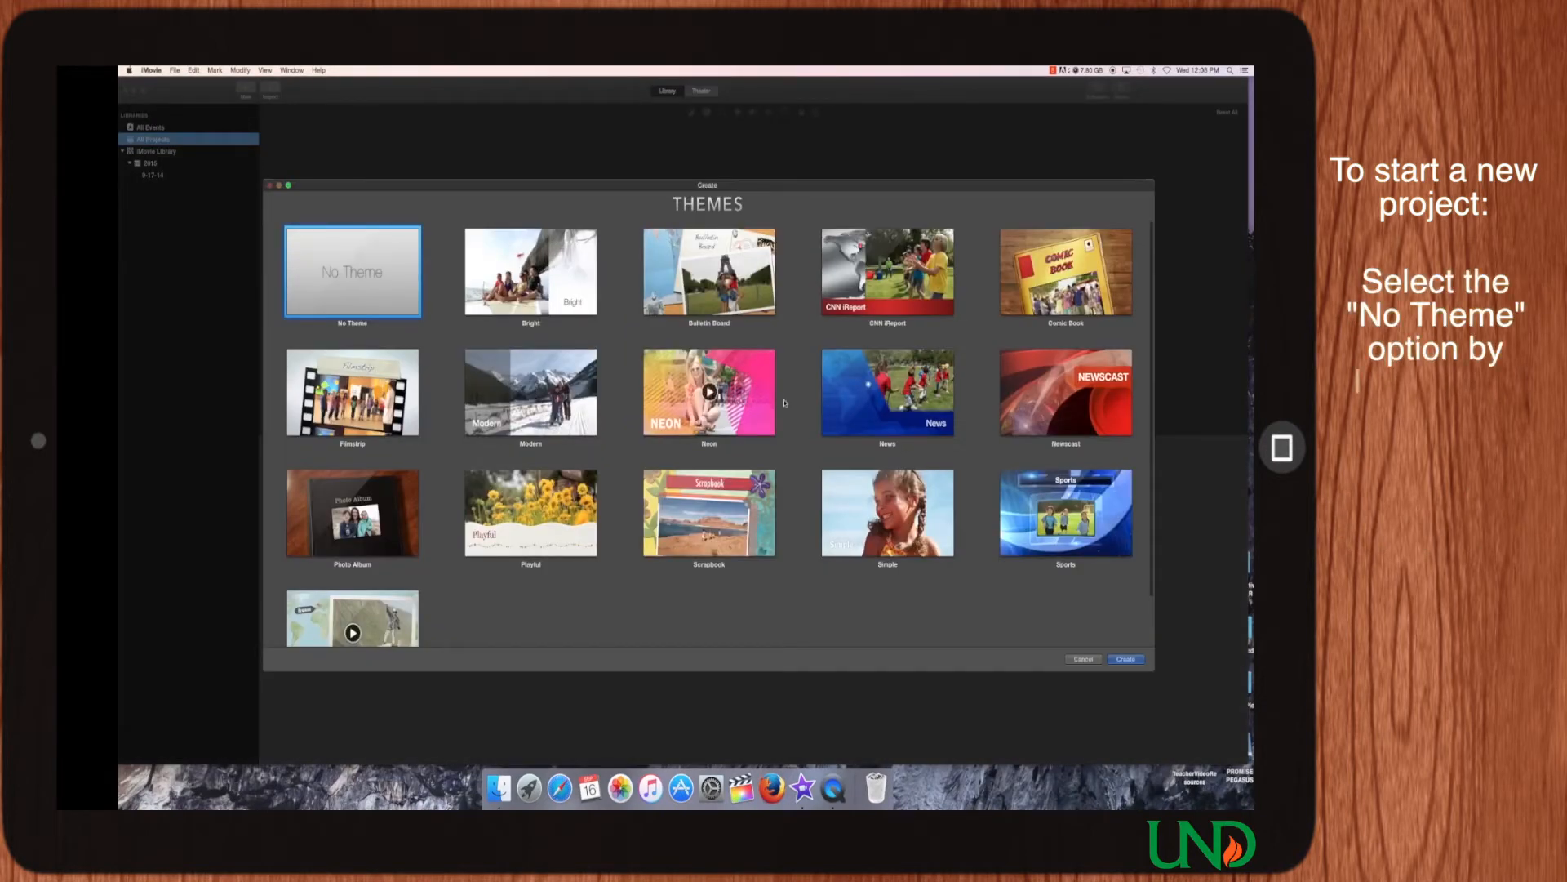
left_click(833, 409)
left_click(759, 417)
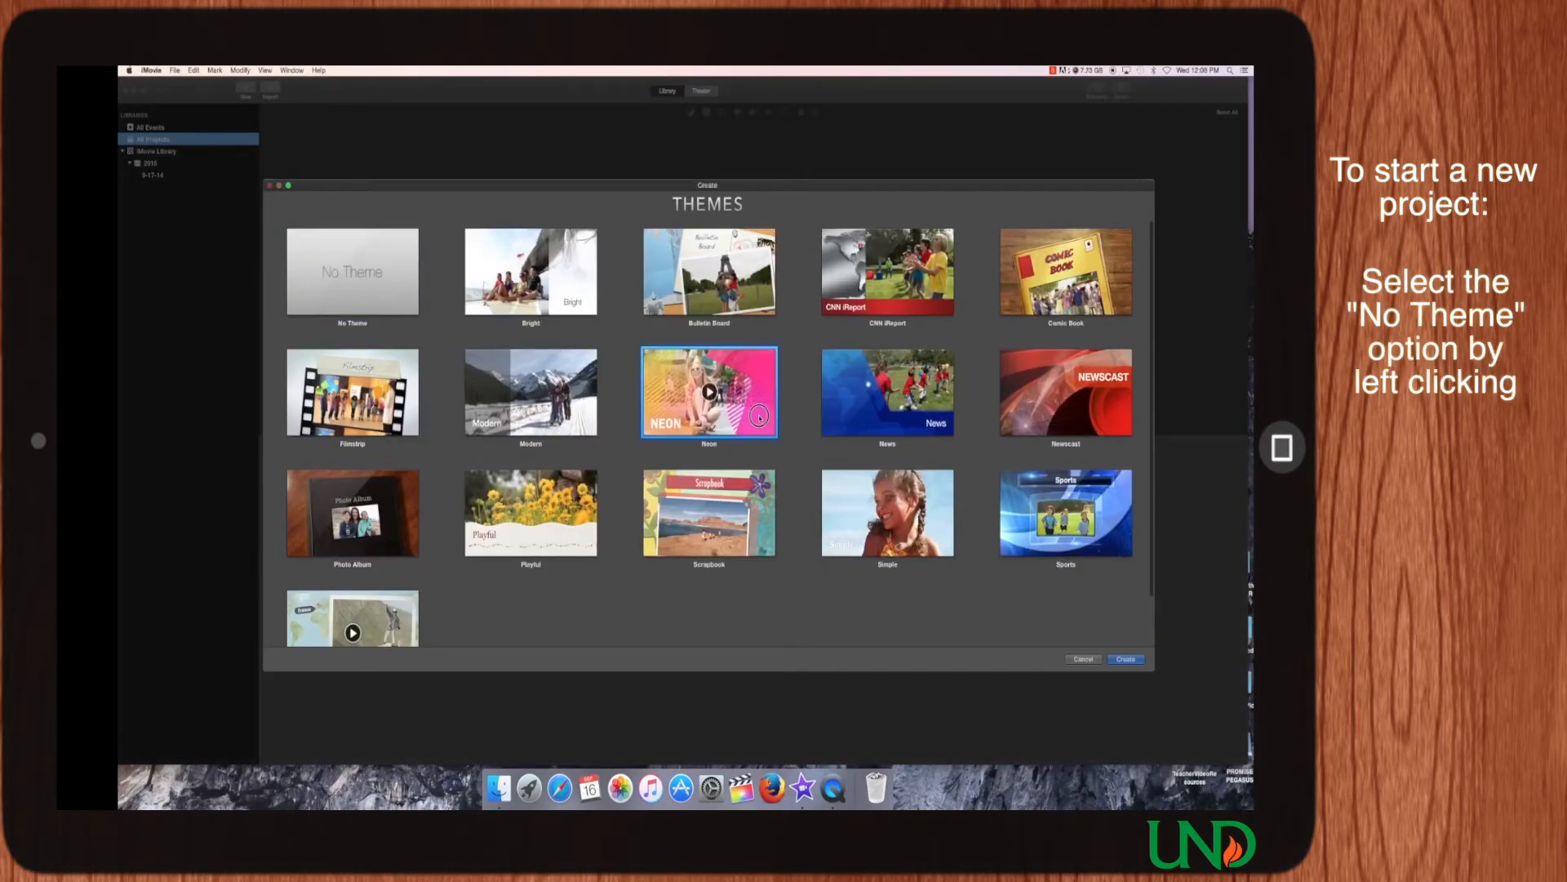
left_click(755, 499)
left_click(847, 412)
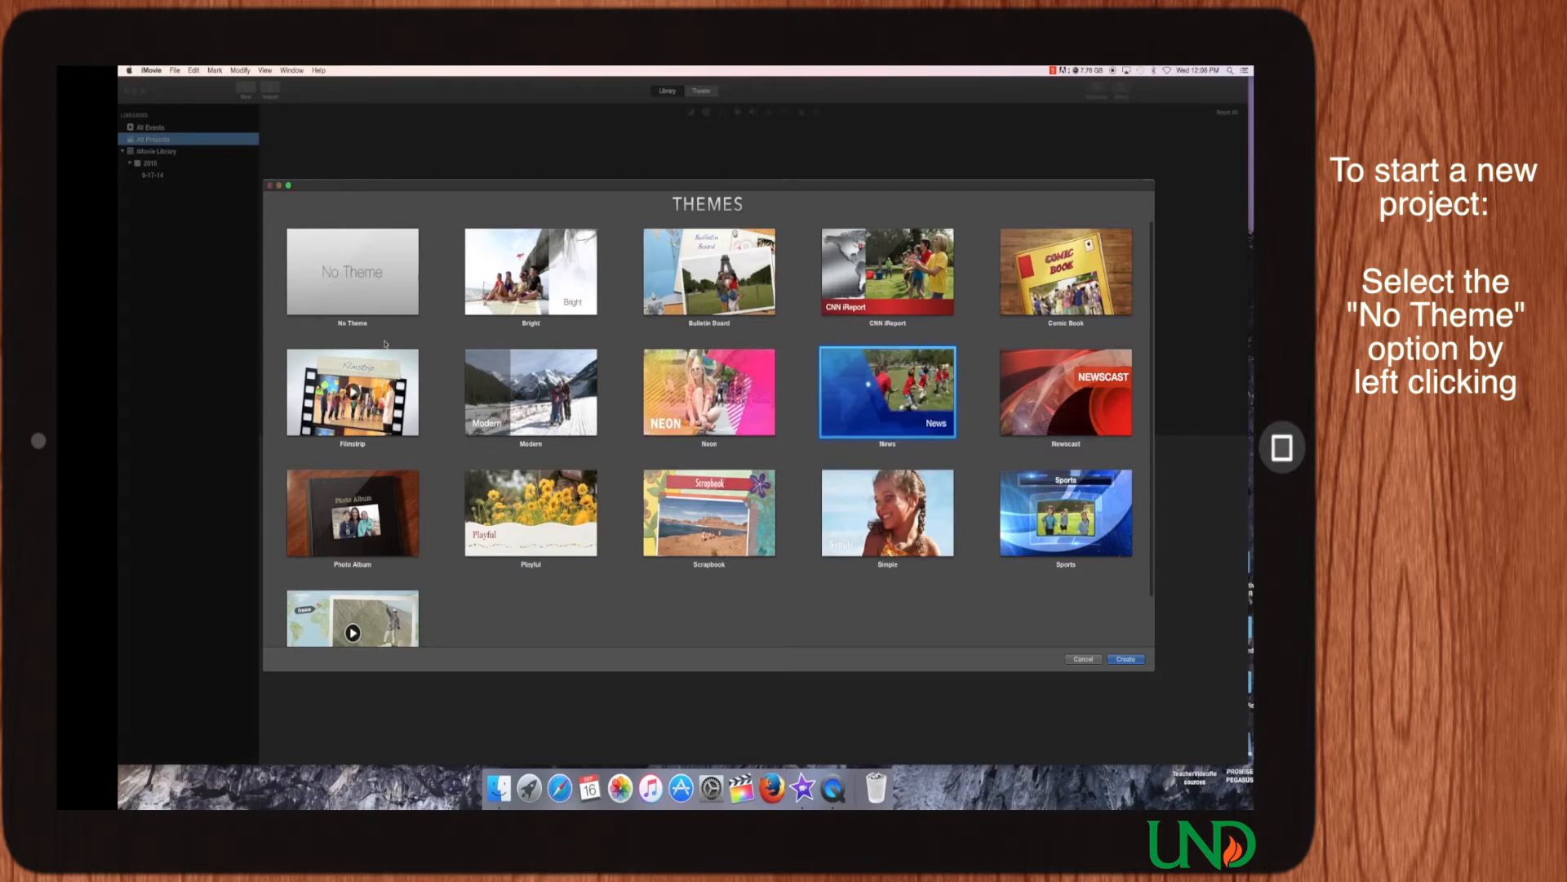
left_click(345, 281)
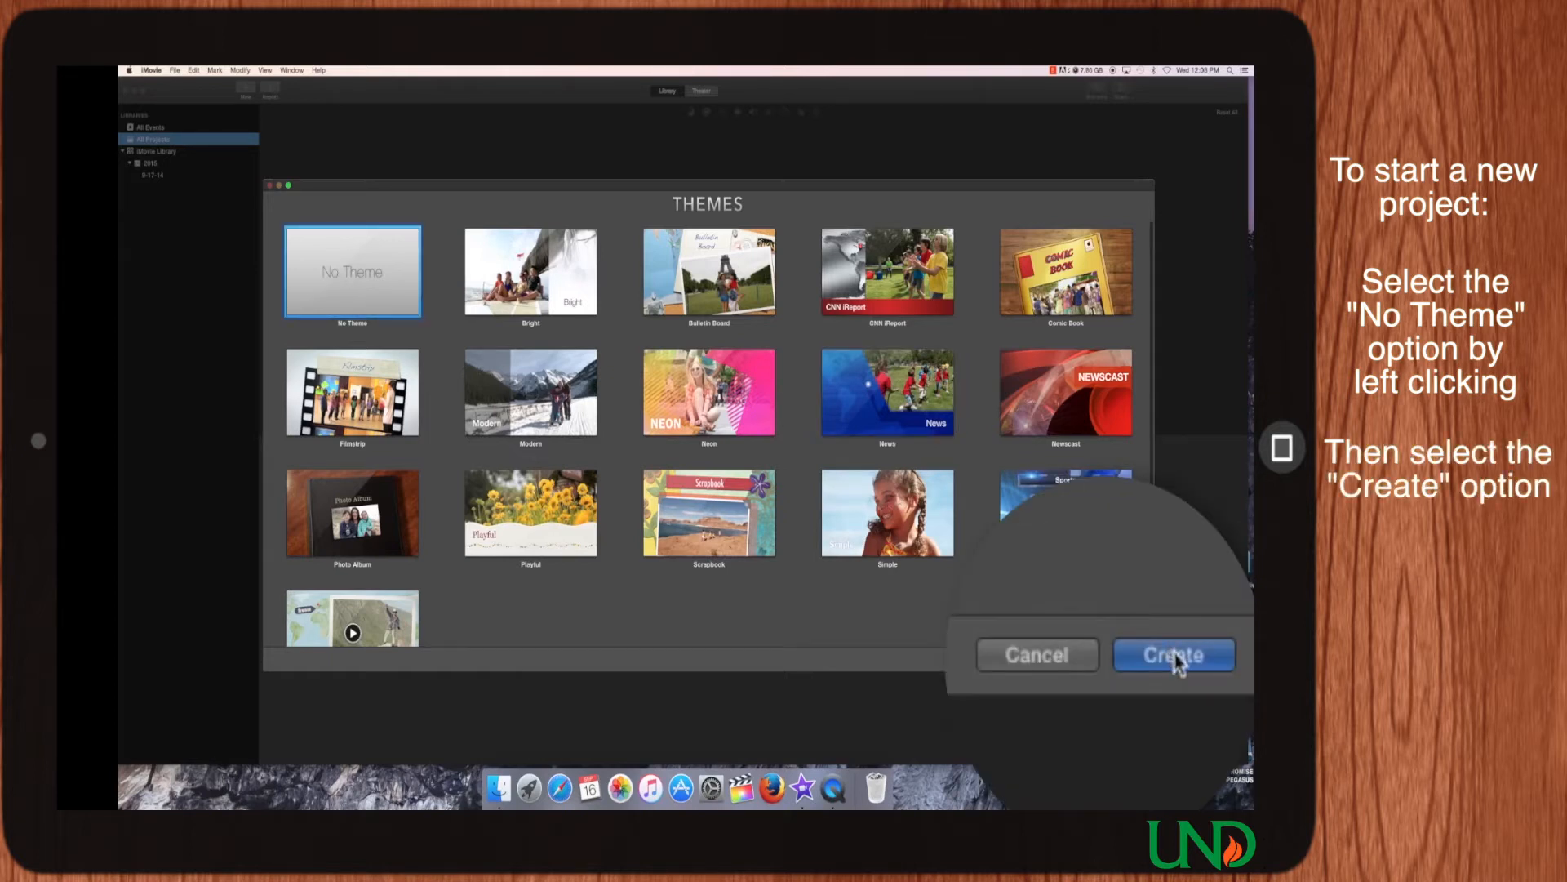
Step: Create the project with the name "iMovie Tutorial" in the 9-17-14 event
left_click(1127, 659)
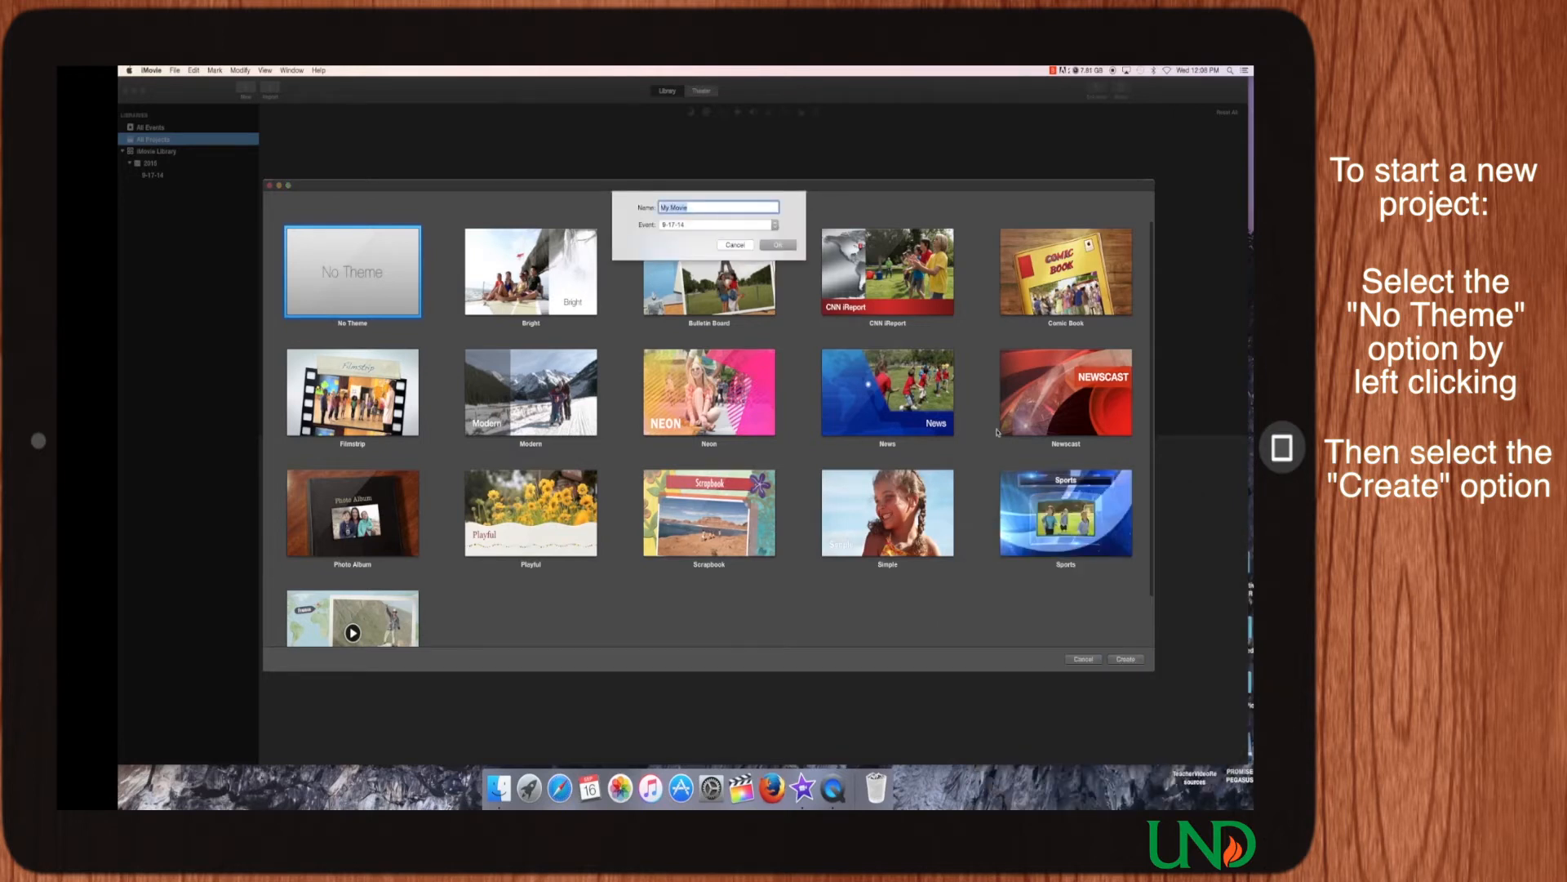
type("iMo")
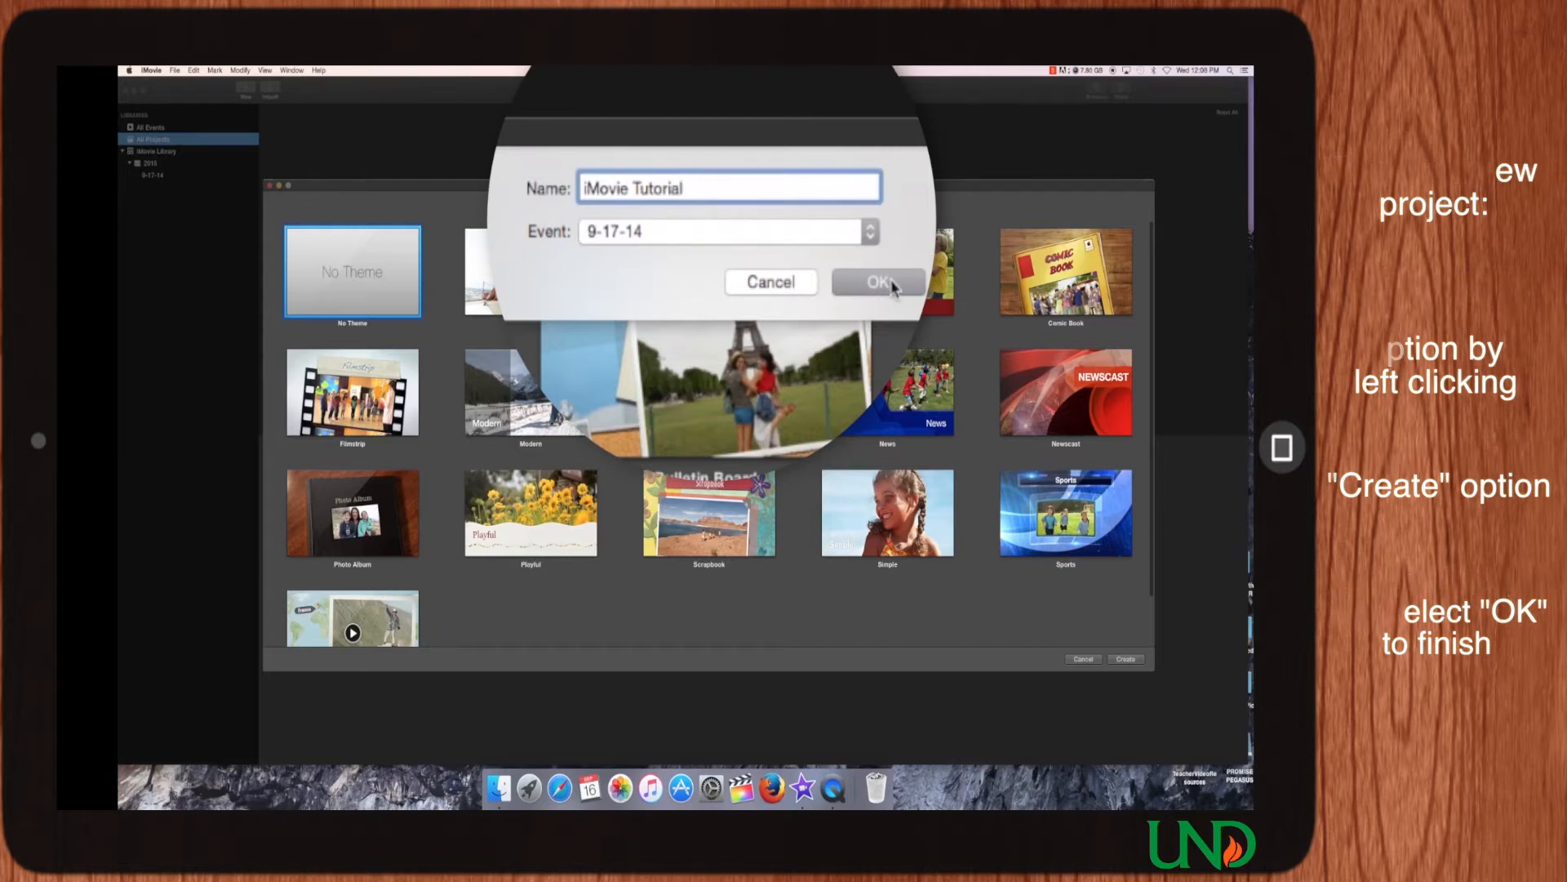
left_click(784, 246)
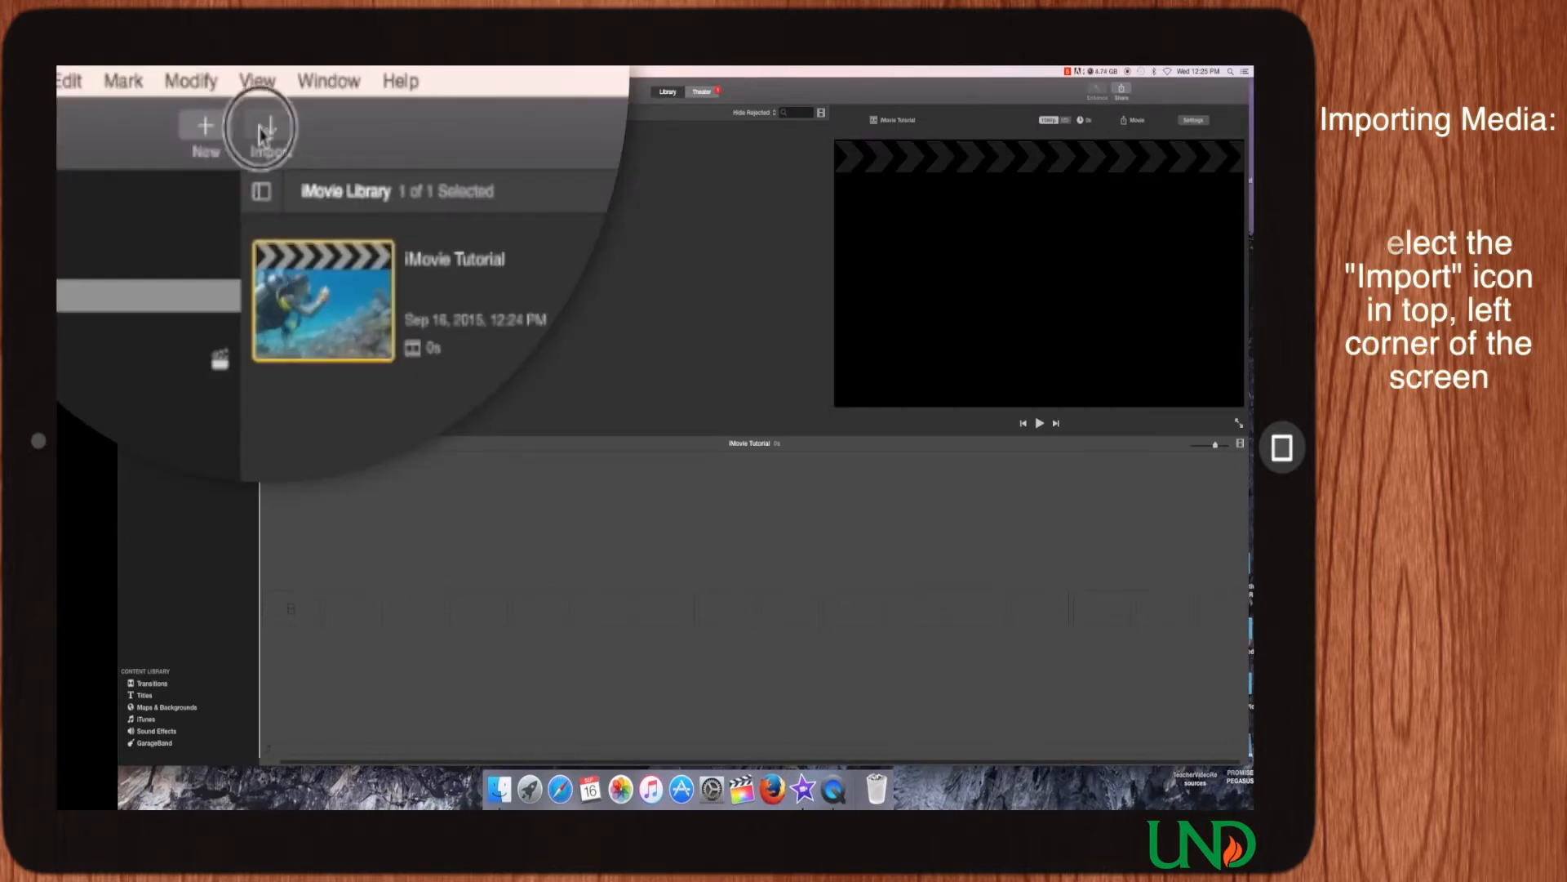
Step: Import the "iMovie Practice Footage" folder from the Desktop into the 9-17-14 event
left_click(270, 88)
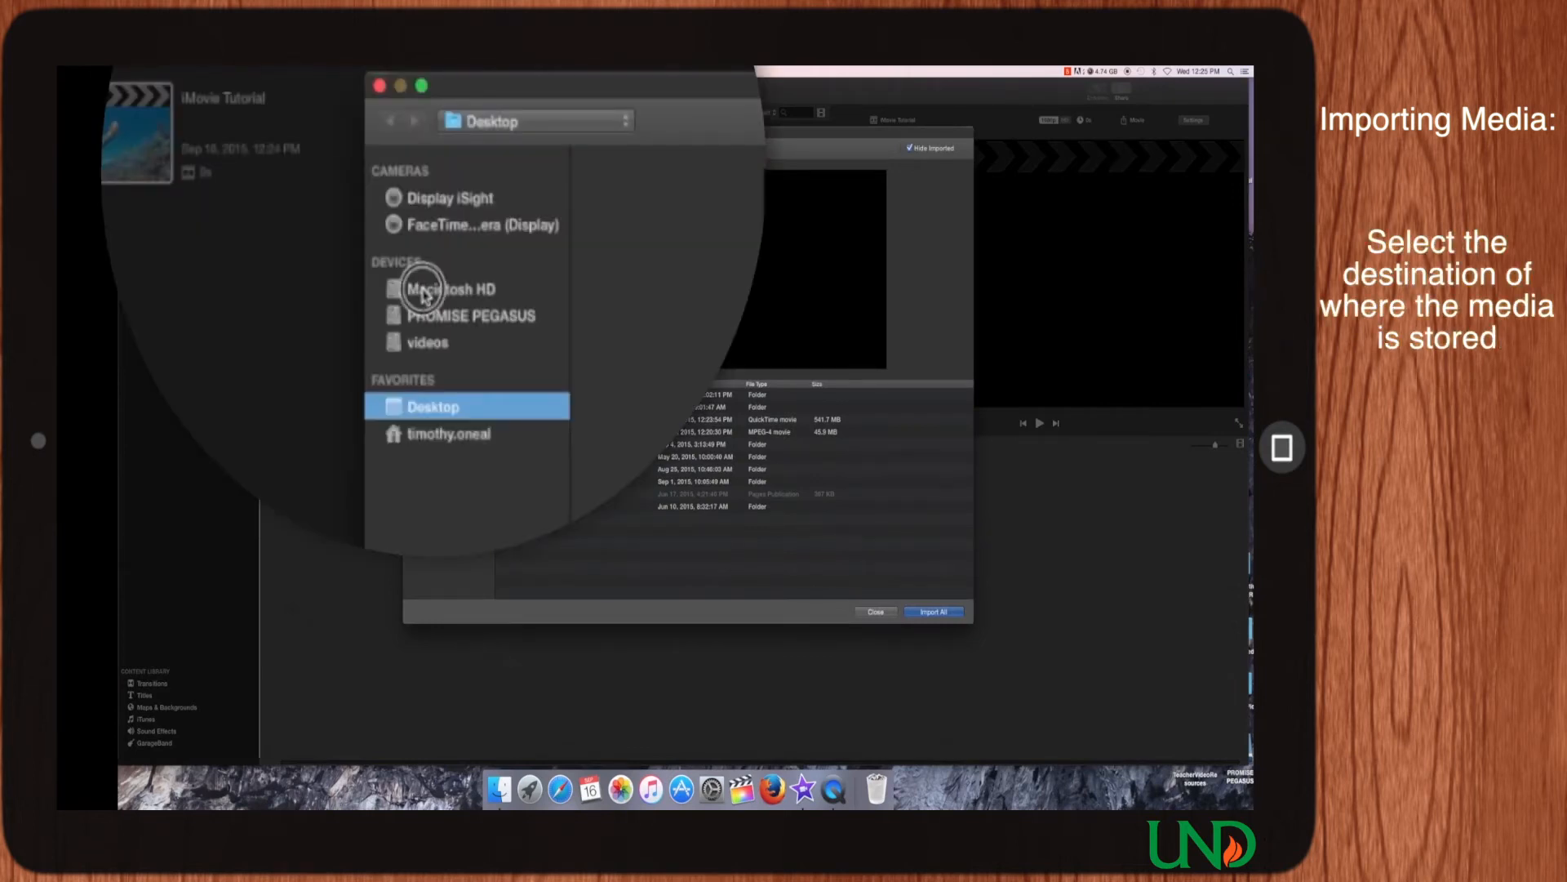
left_click(423, 295)
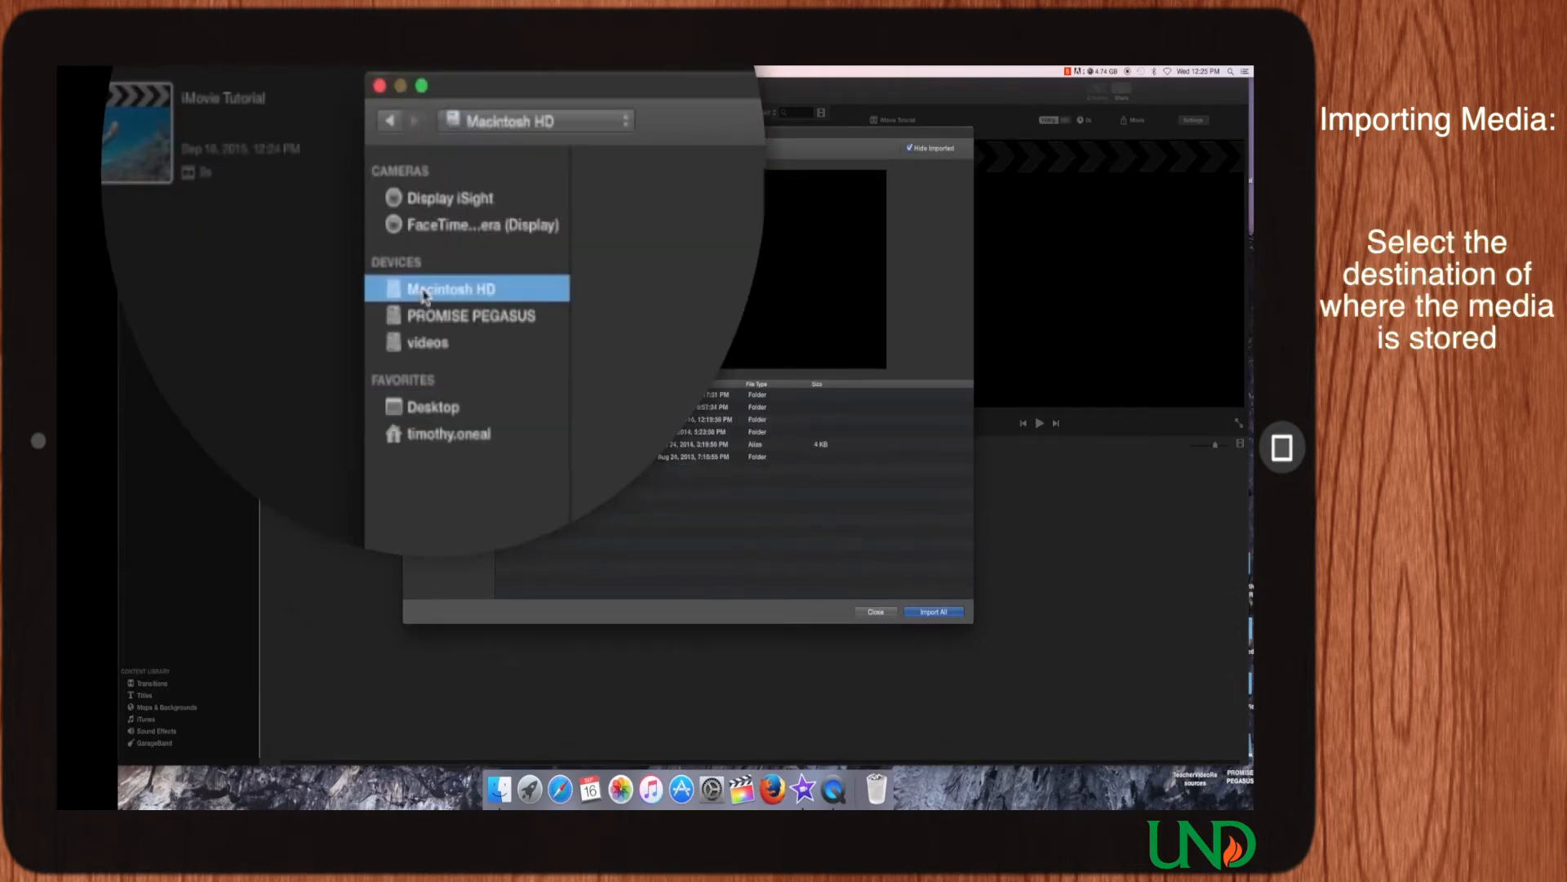
left_click(449, 319)
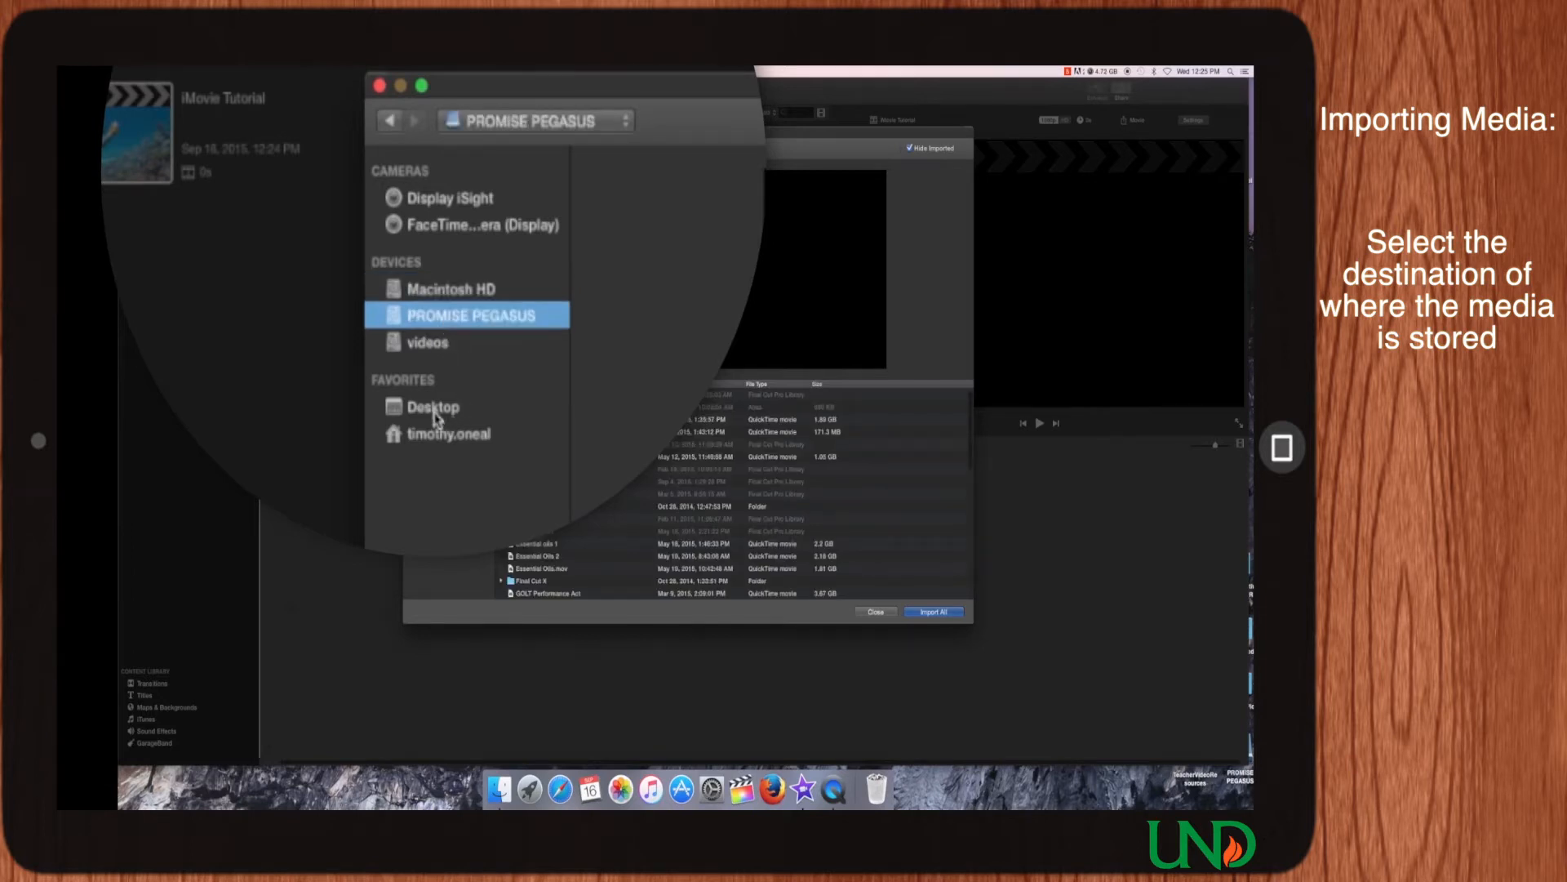
left_click(434, 413)
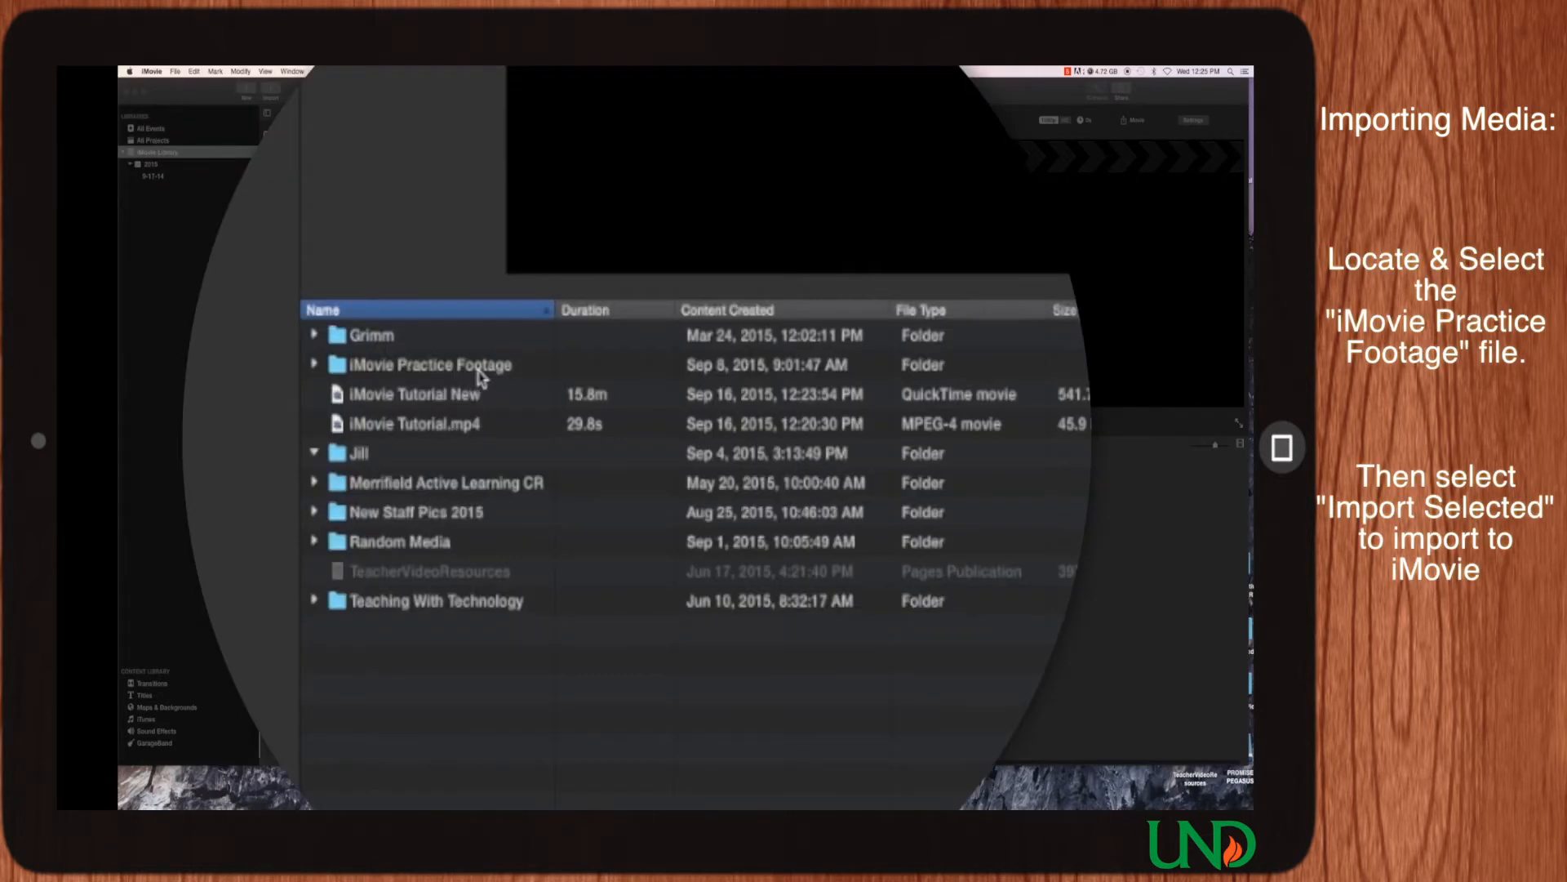
left_click(480, 367)
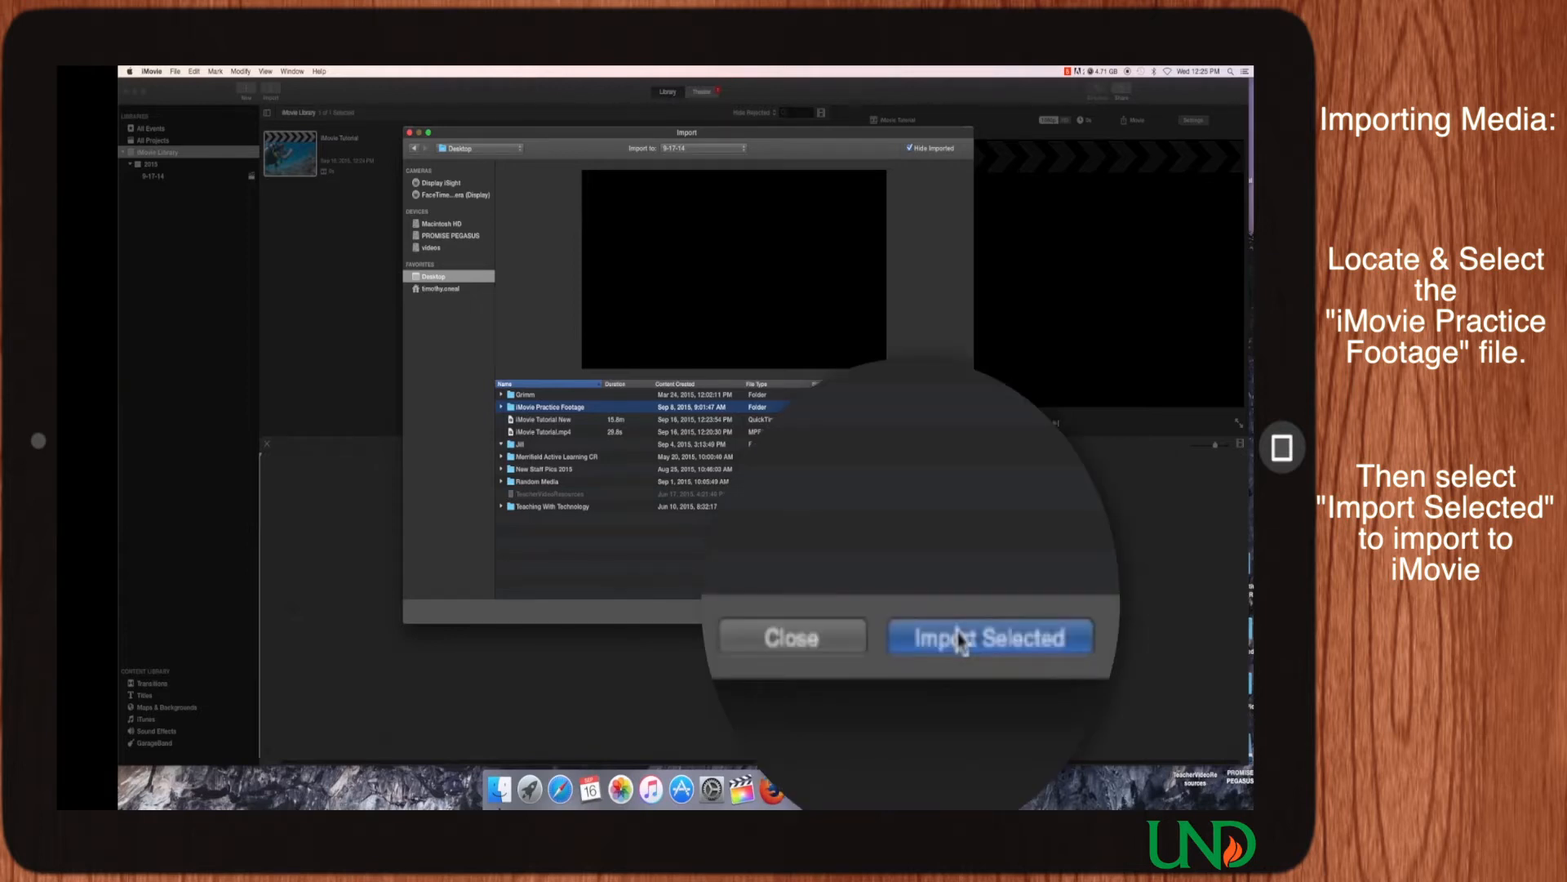
left_click(961, 639)
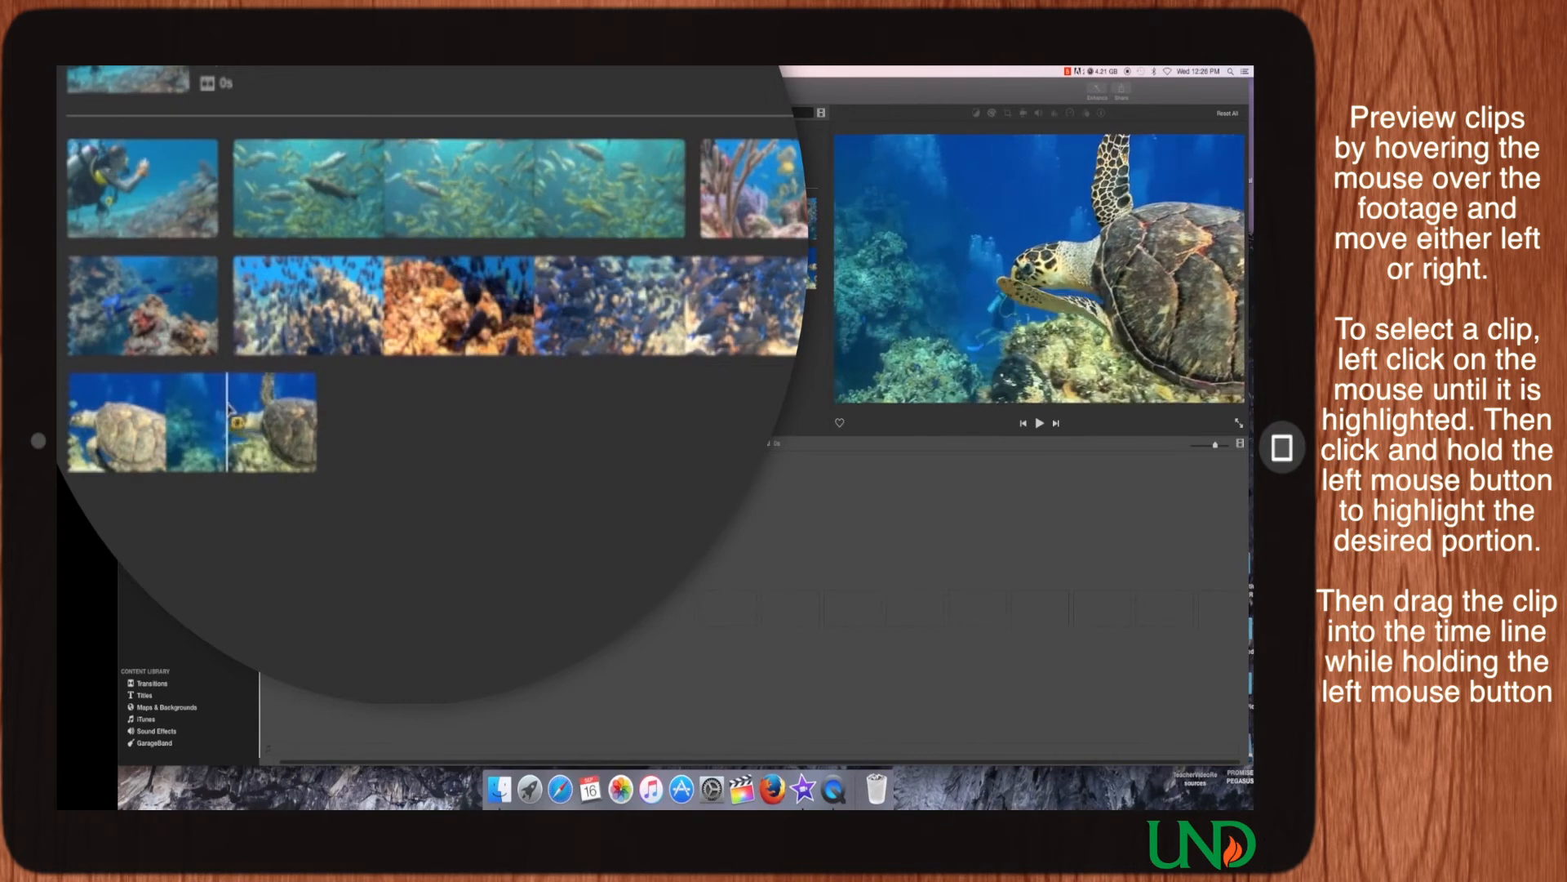
Step: Select a portion of the scuba diver clip in the event and place it as the first clip in the timeline
left_click(84, 196)
left_click_drag(84, 196, 181, 207)
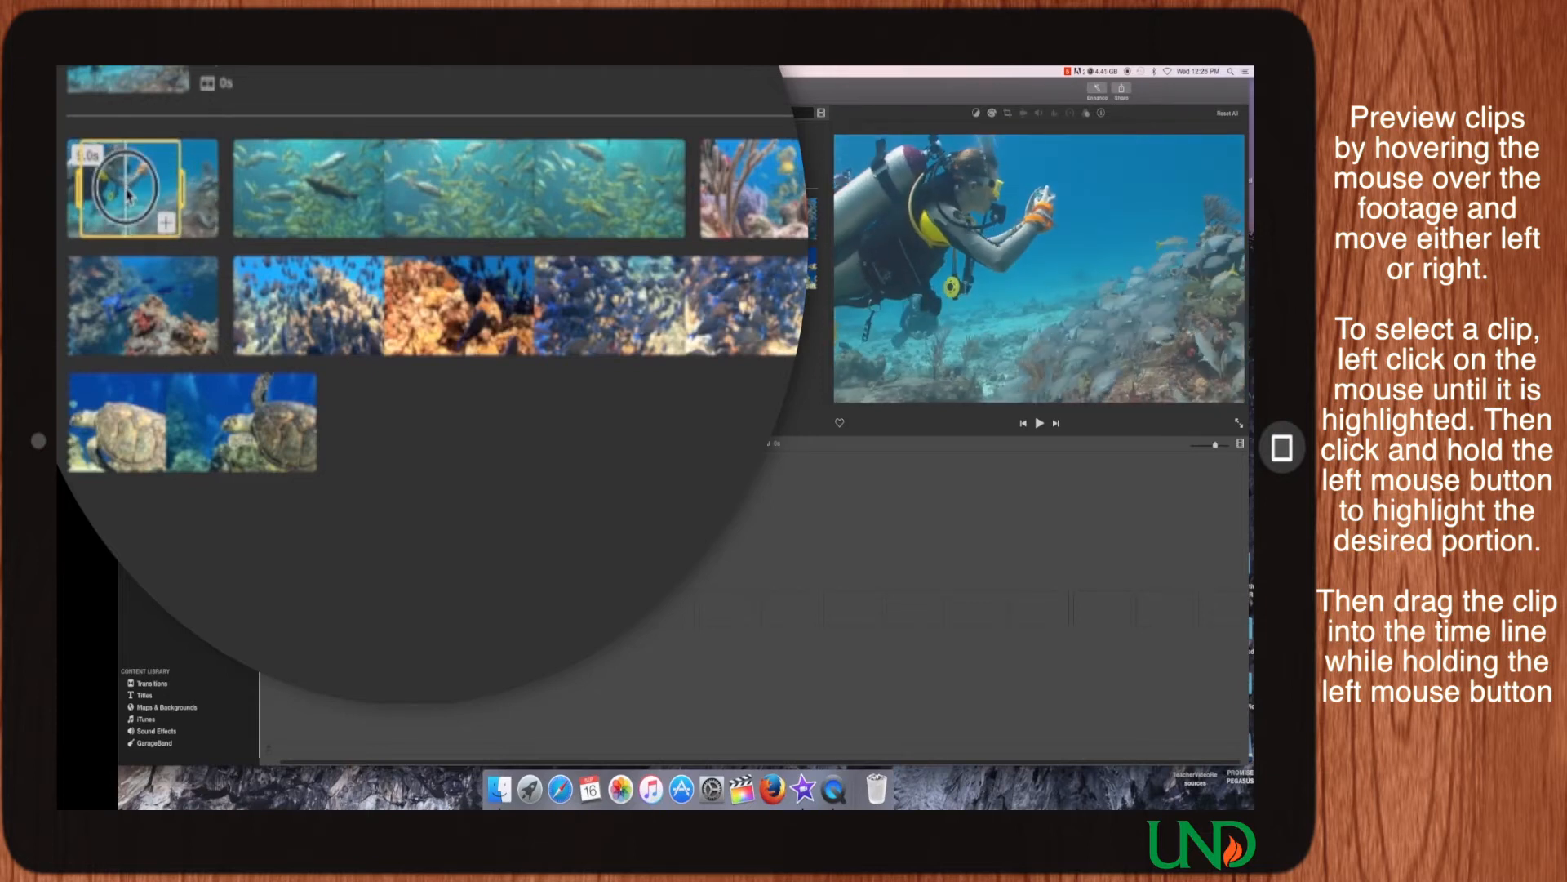
left_click_drag(289, 218, 286, 607)
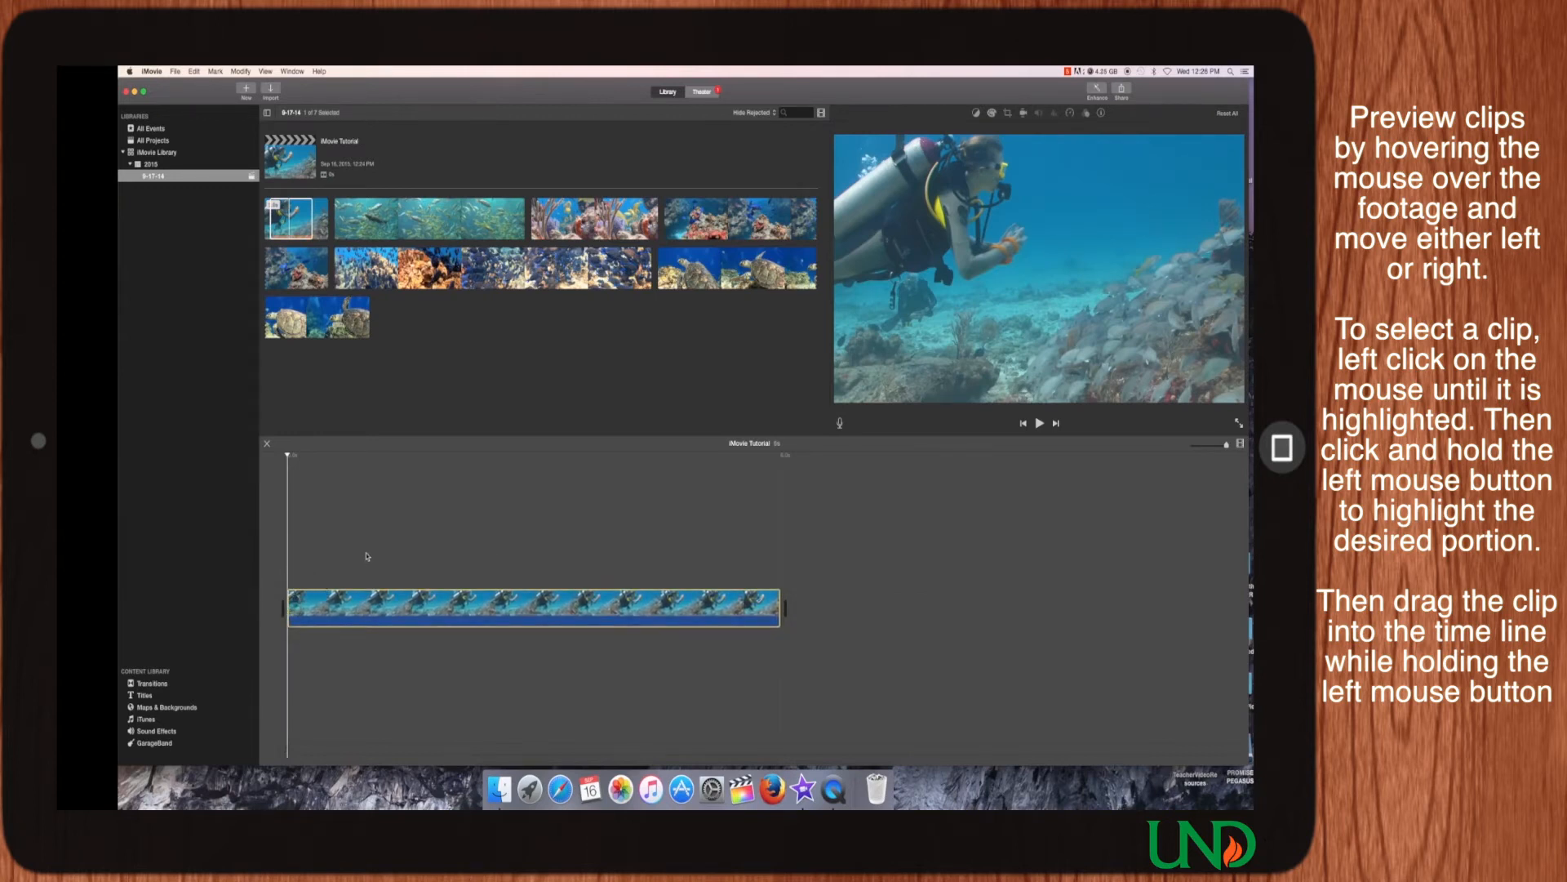
Step: Adjust the length of the diver clip in the timeline slightly at both its end and its start
left_click(416, 600)
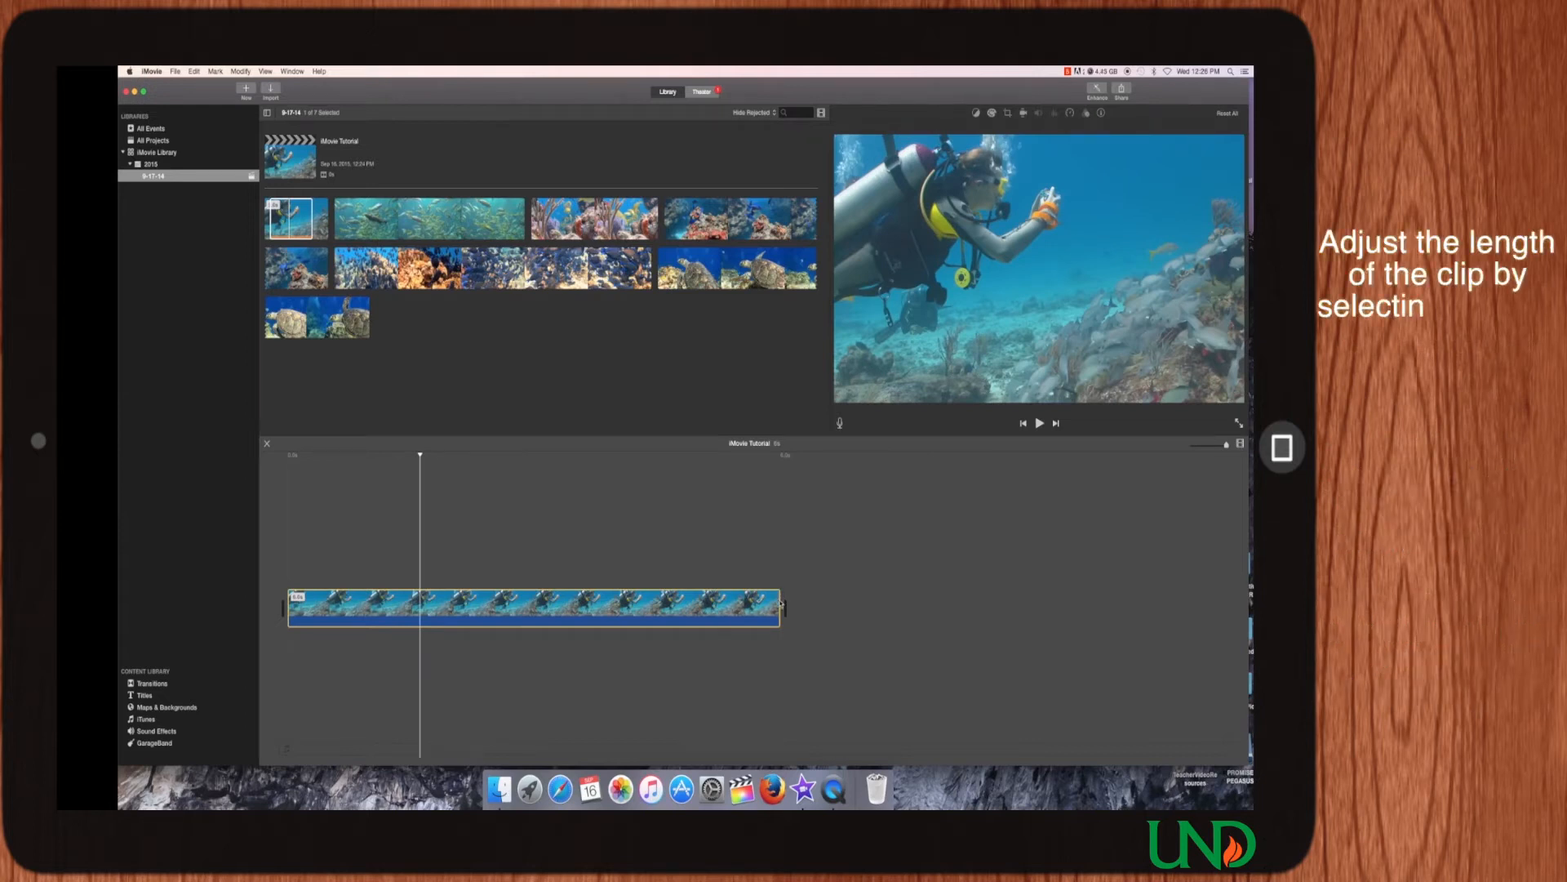
mouse_move(779, 600)
left_mouse_down()
mouse_move(716, 602)
mouse_move(785, 605)
left_mouse_up()
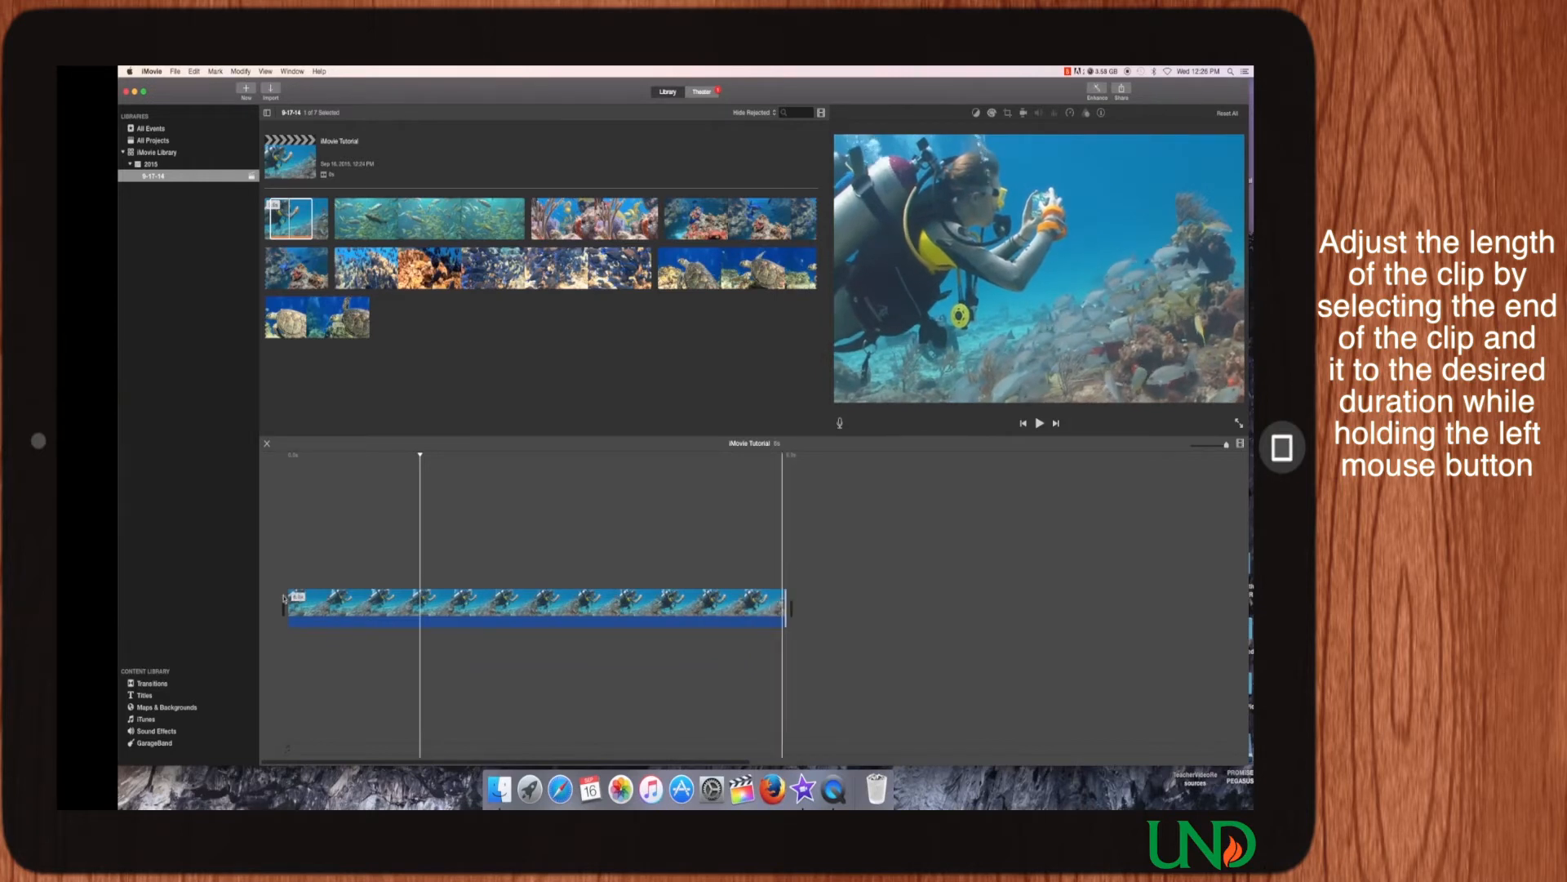
mouse_move(289, 597)
left_mouse_down()
mouse_move(311, 594)
mouse_move(290, 596)
left_mouse_up()
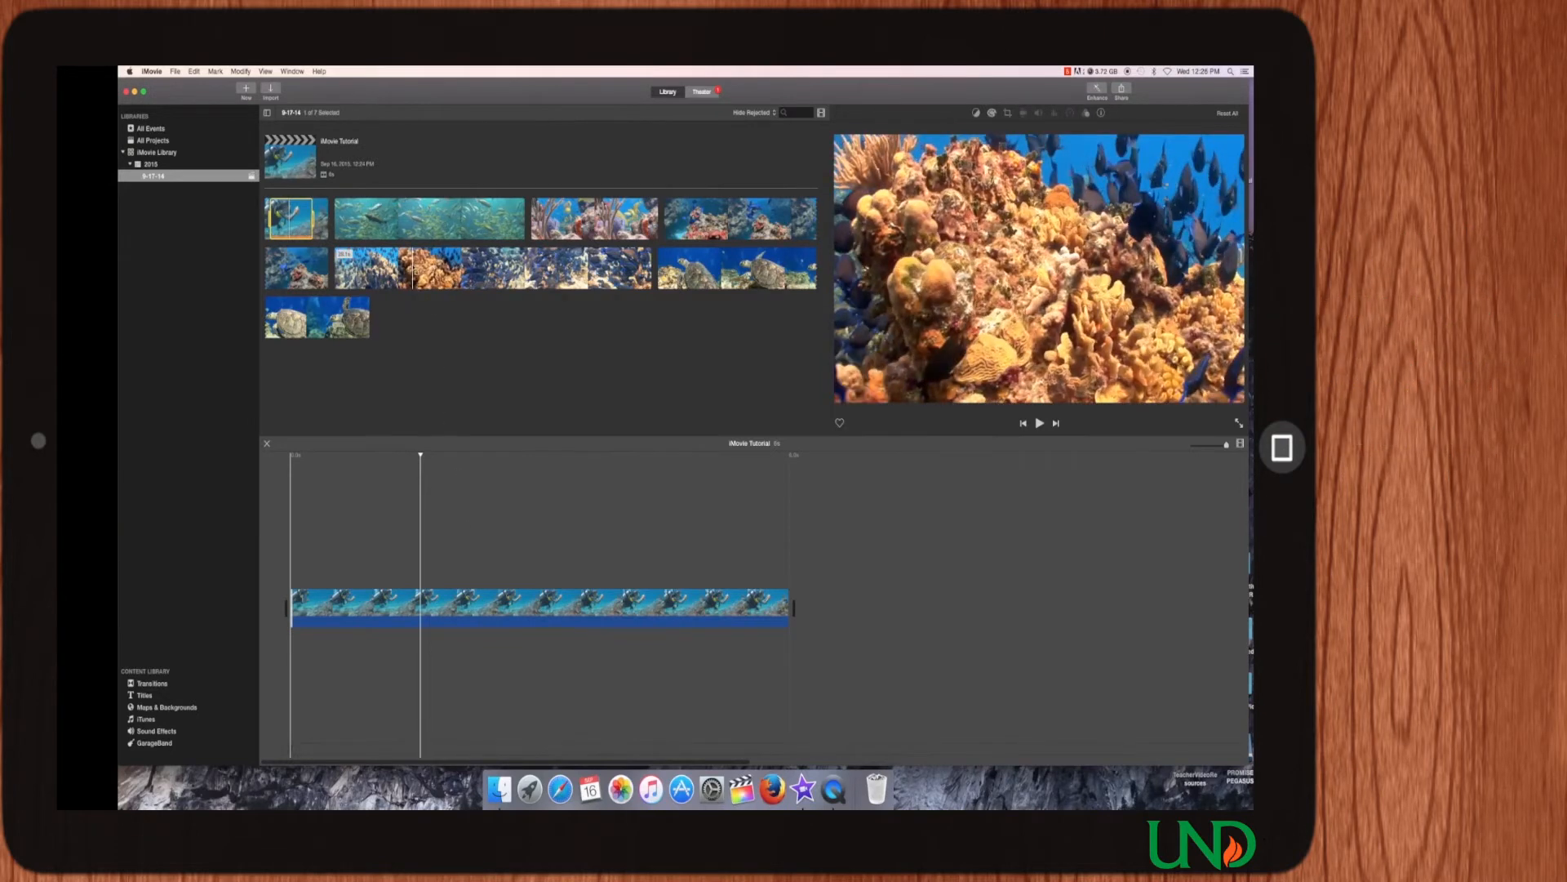
Step: Append selected portions of the orange reef, sea turtle and yellow-fish coral clips to the timeline, in that order
left_click_drag(412, 265, 466, 271)
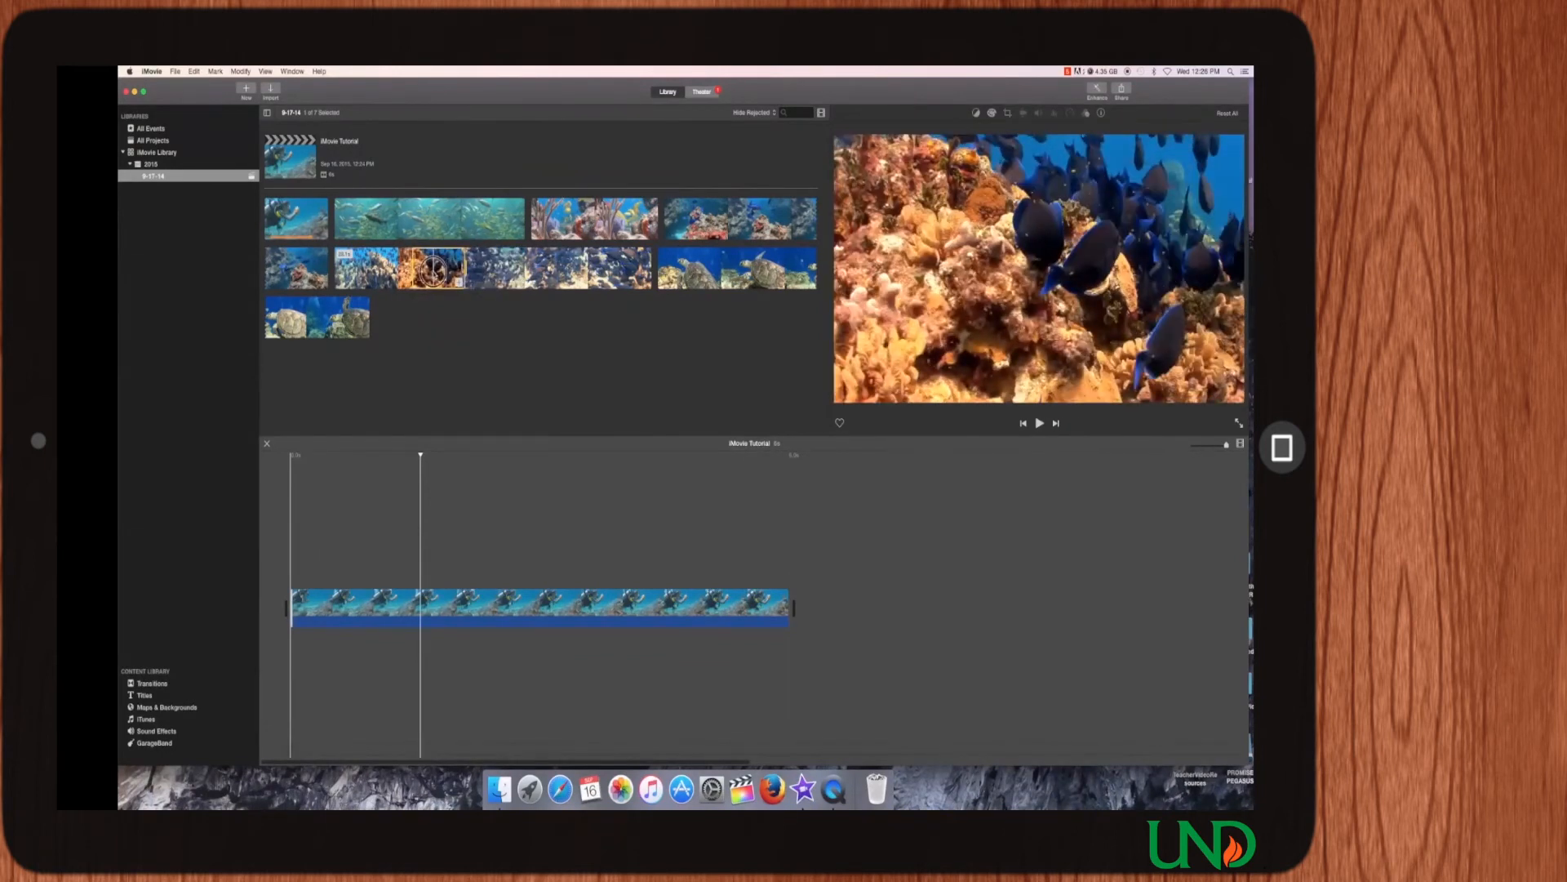
left_click_drag(538, 388, 790, 601)
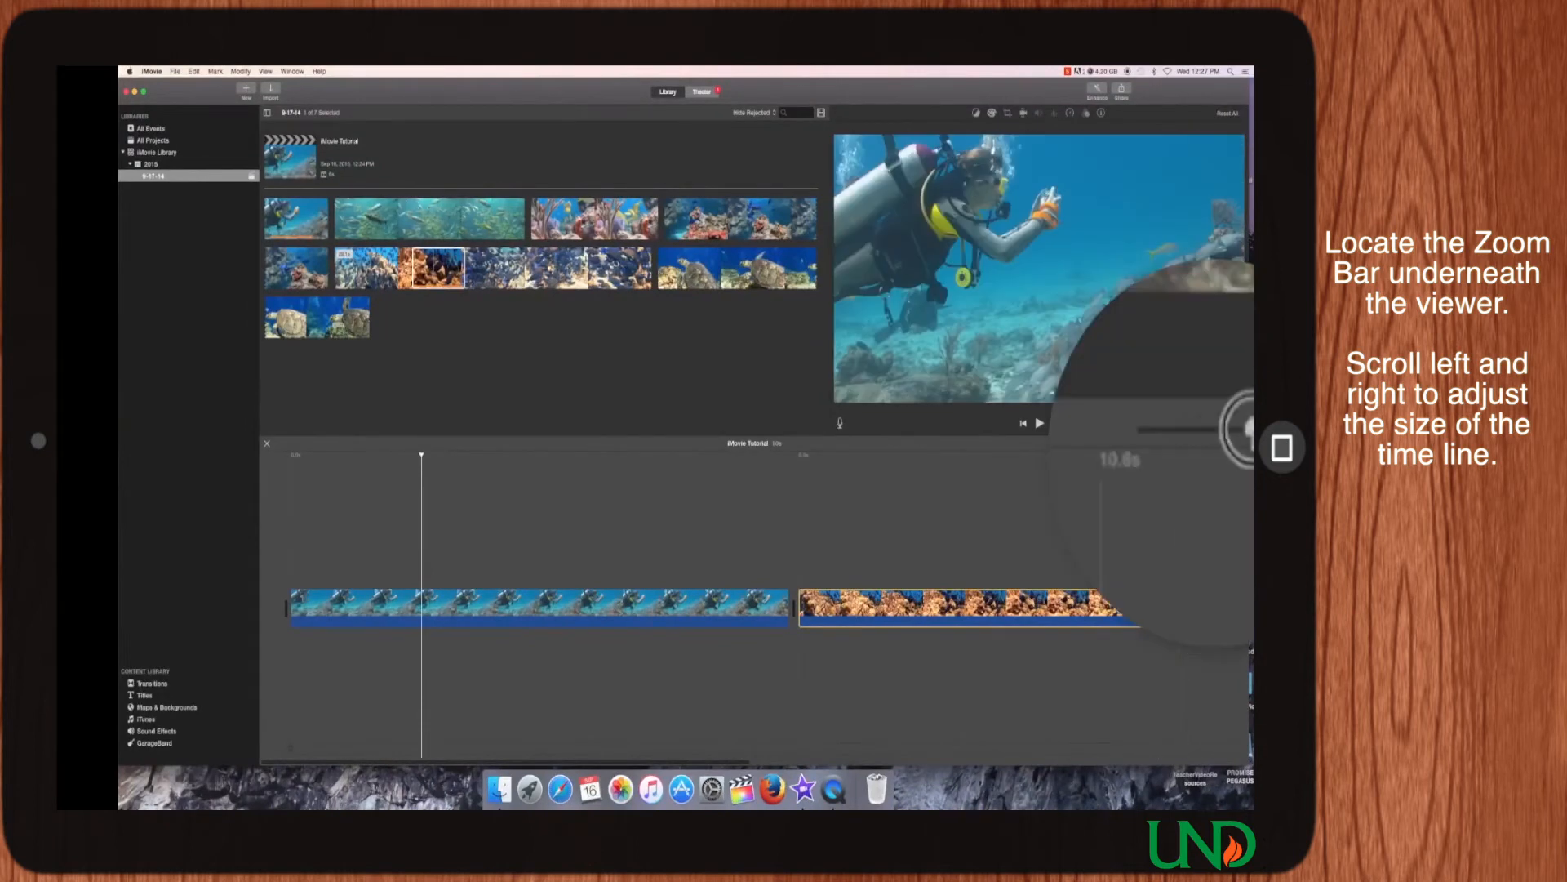
left_click_drag(1246, 438, 1215, 447)
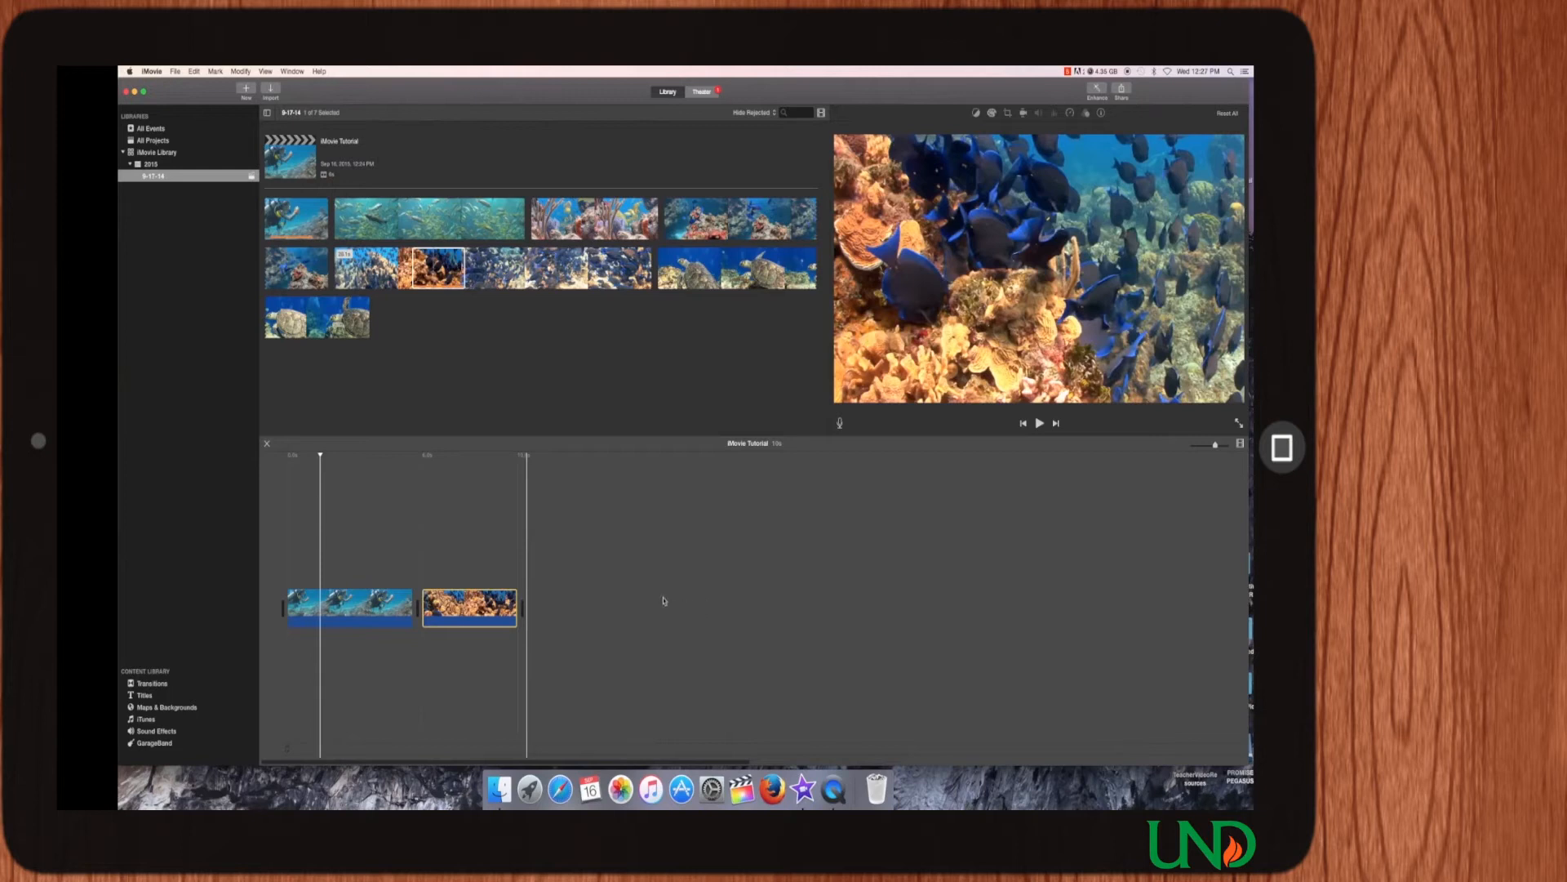
left_click_drag(689, 270, 563, 608)
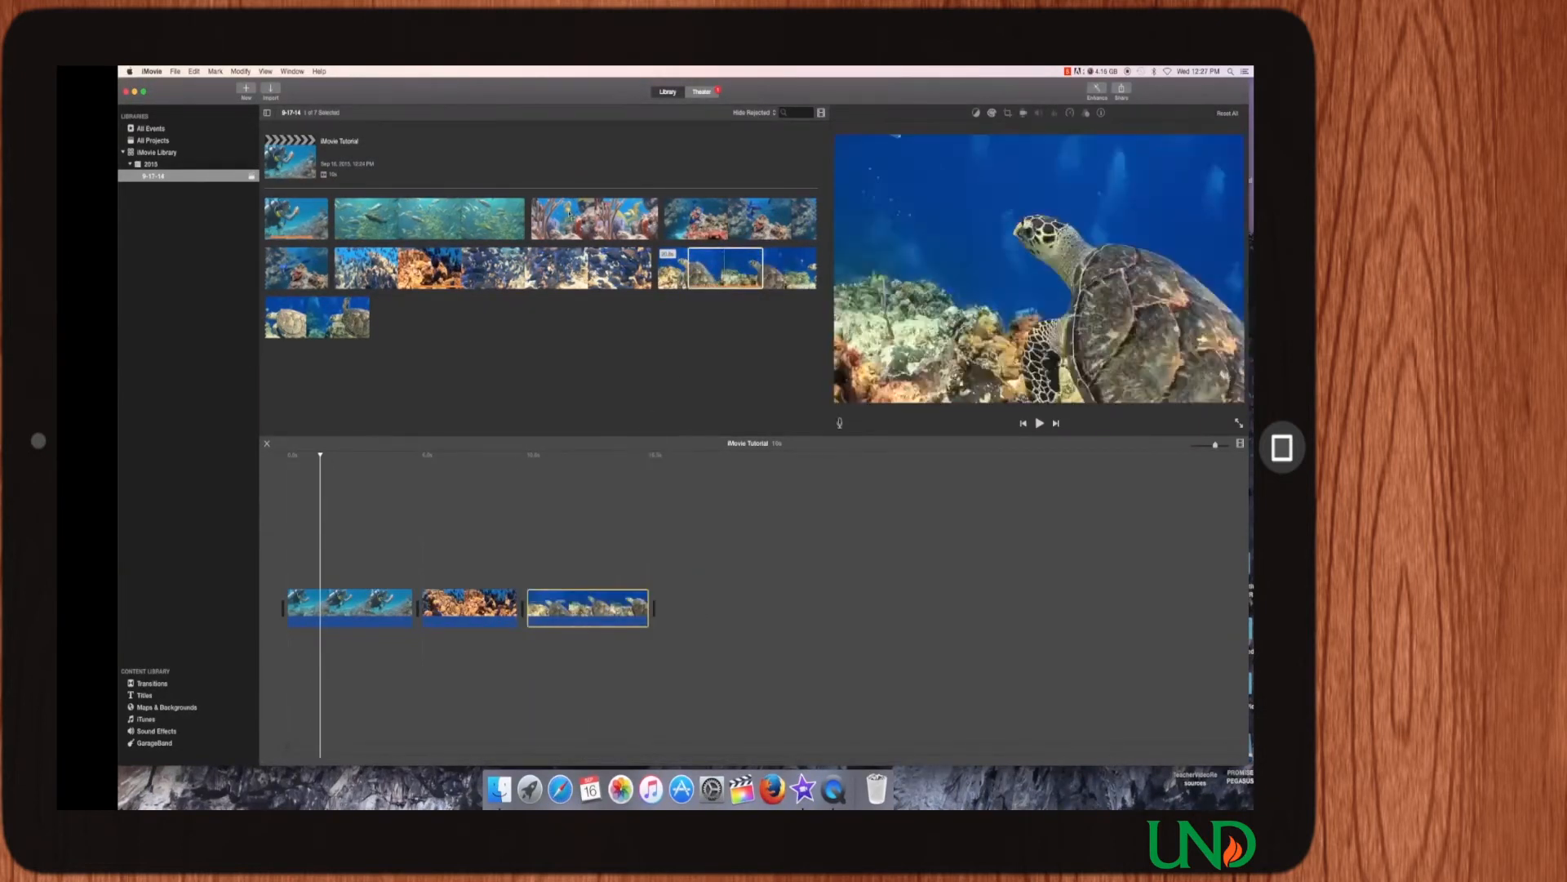
left_click_drag(572, 219, 665, 600)
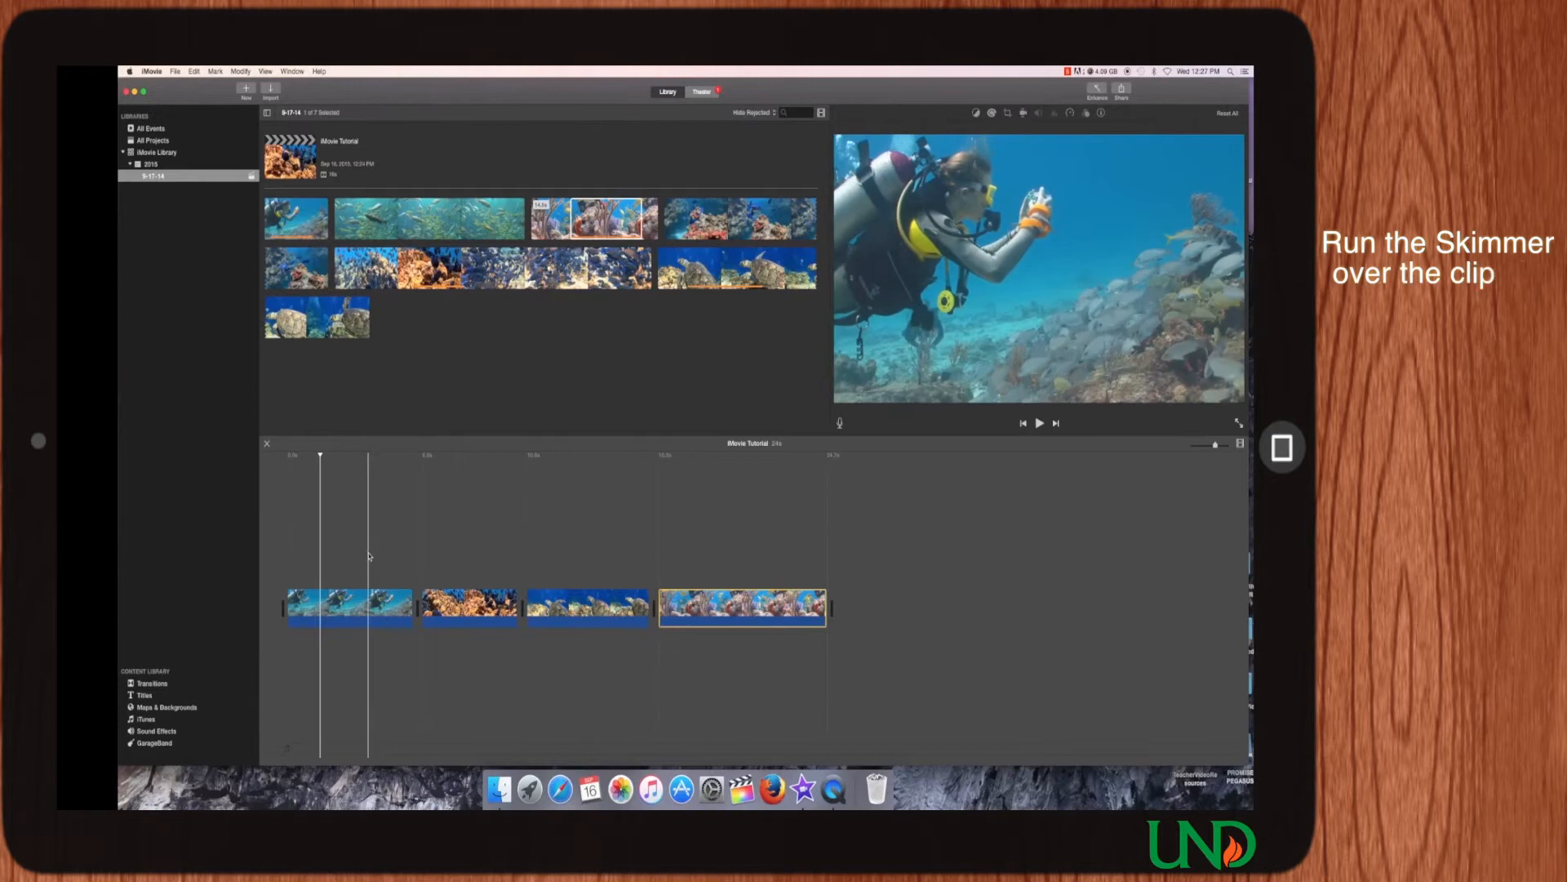
Step: Preview the timeline and move the yellow-fish coral clip to directly after the diver clip
key("space")
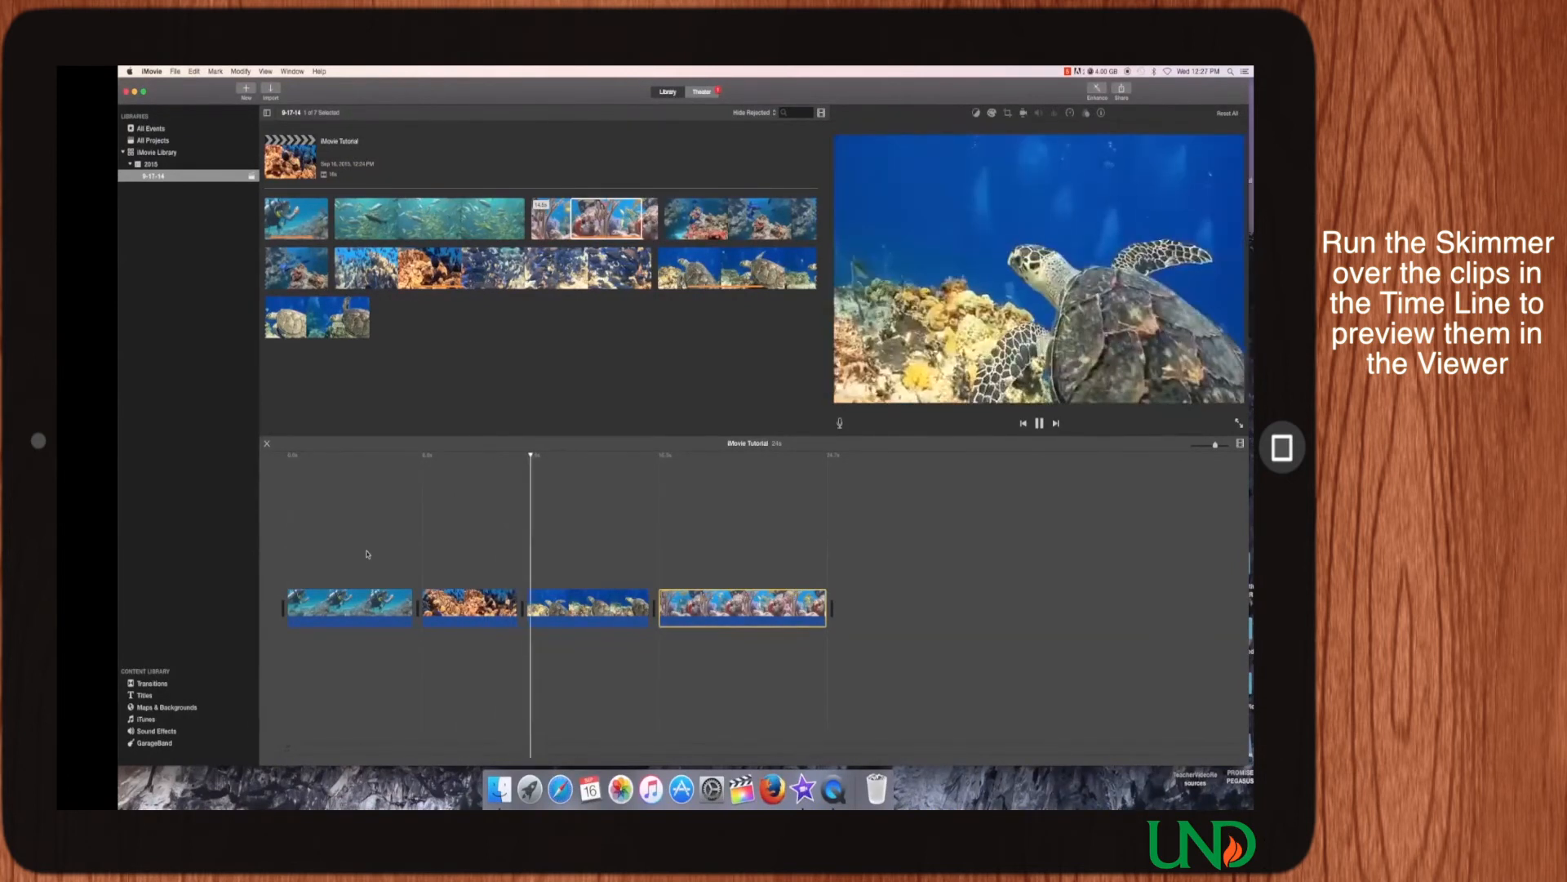
key("space")
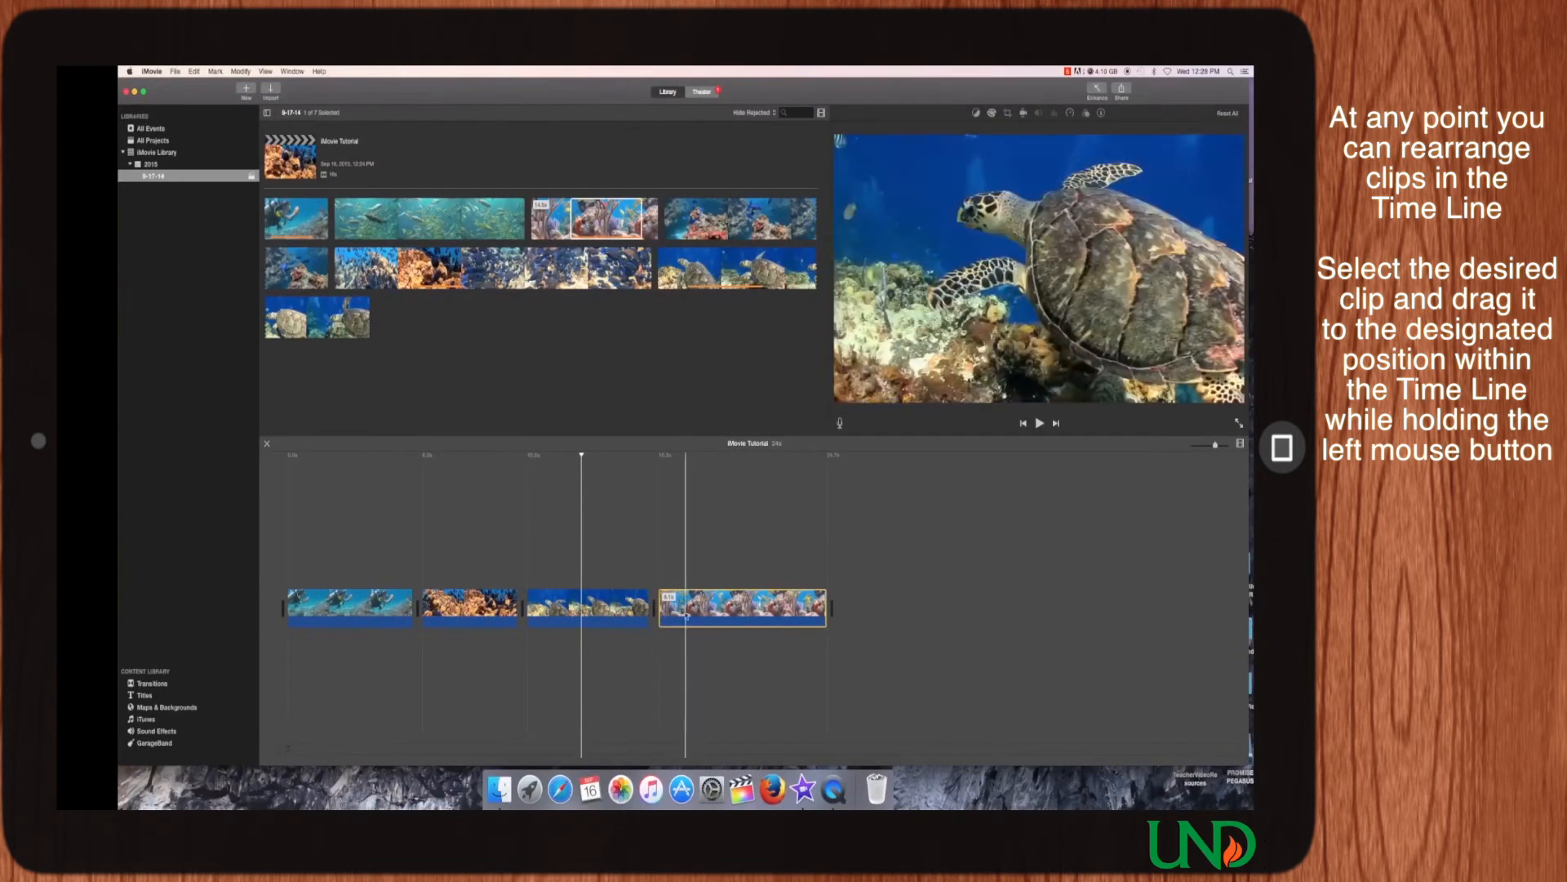
left_click(704, 603)
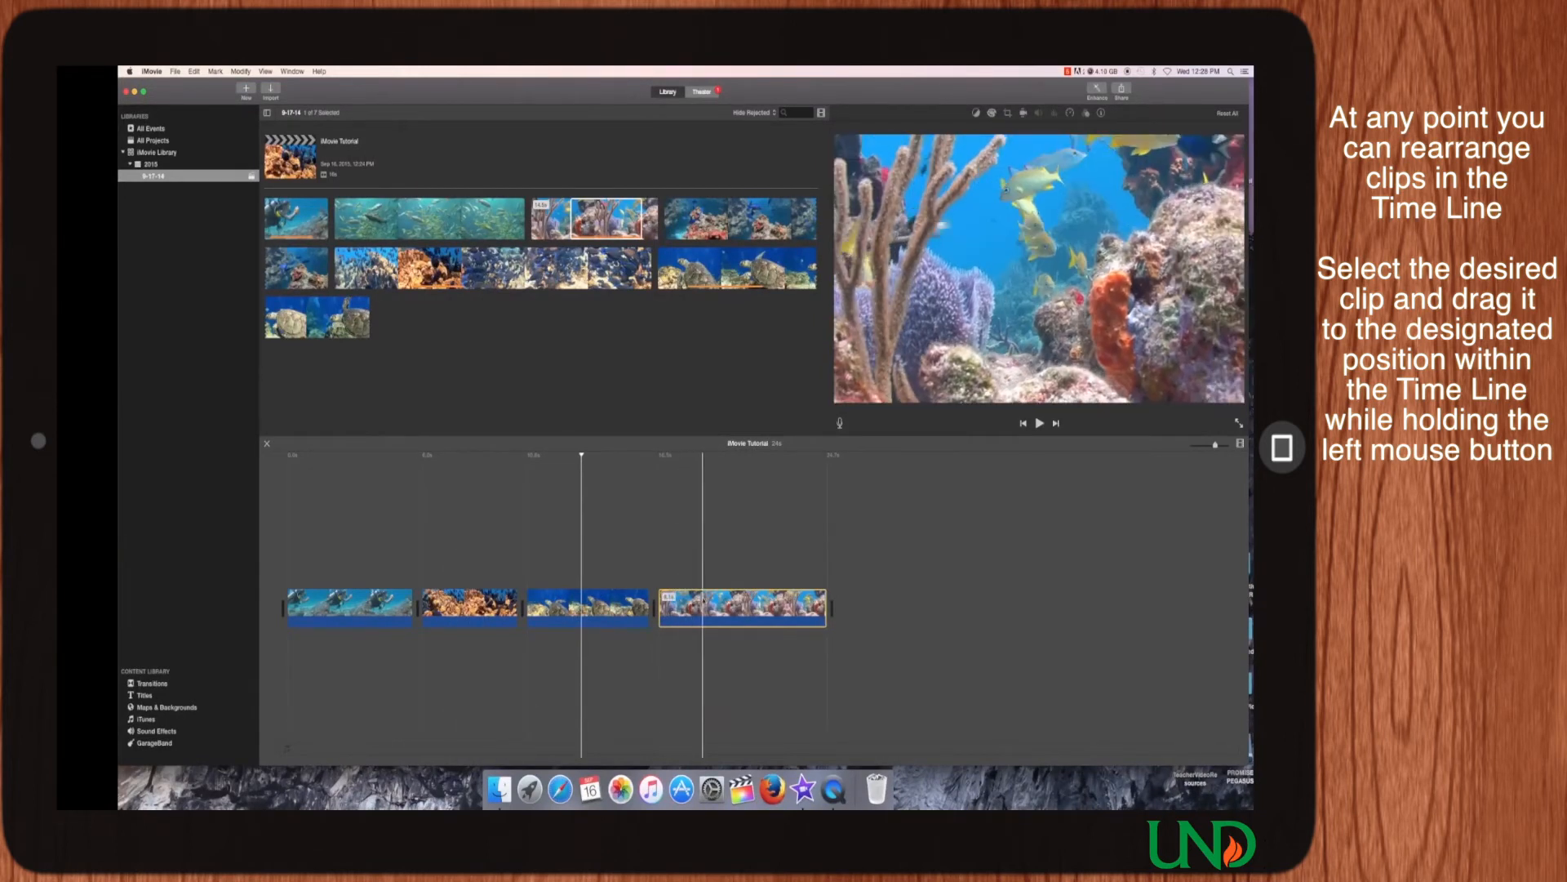
left_click_drag(703, 604, 439, 602)
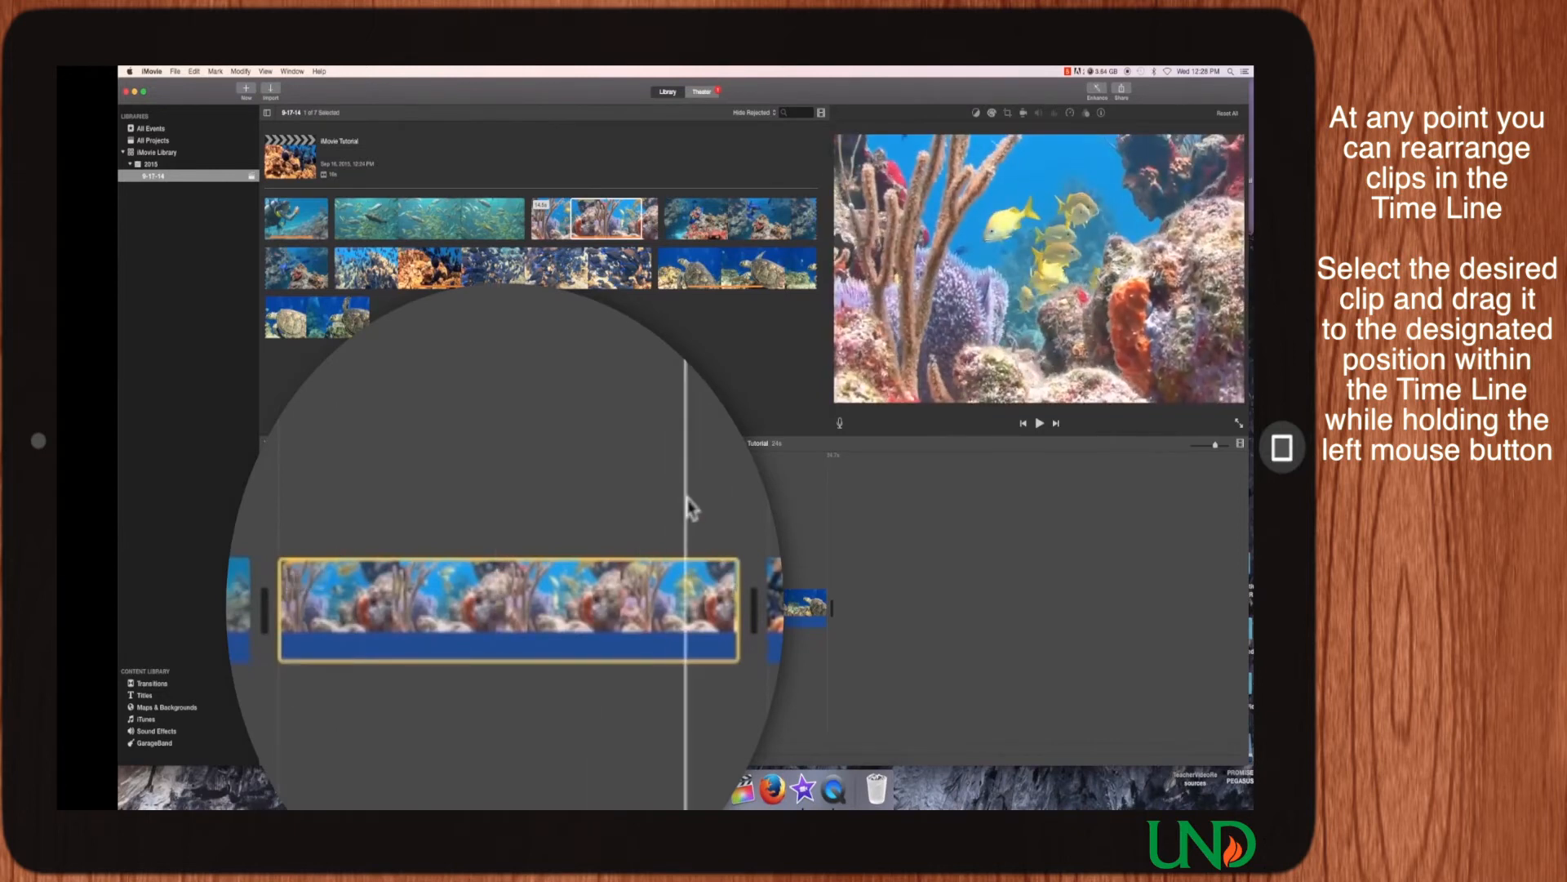
Step: Shorten the yellow-fish coral clip to about 4.4 s, trim the diver clip's end, and preview the cut between them
left_click(738, 582)
left_click_drag(739, 582, 522, 588)
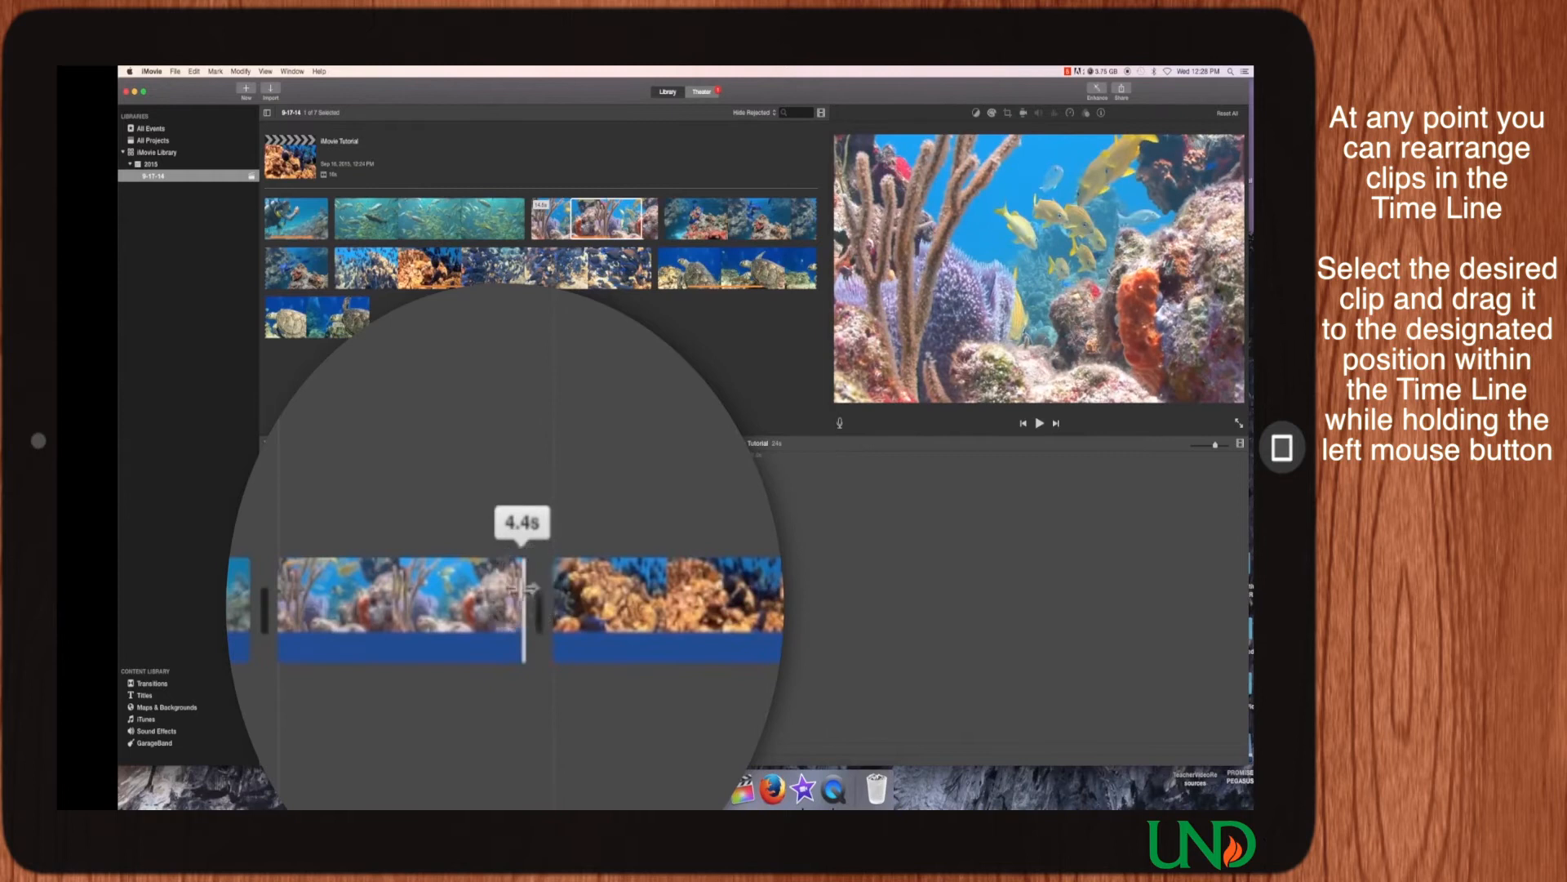
left_click_drag(412, 598, 383, 595)
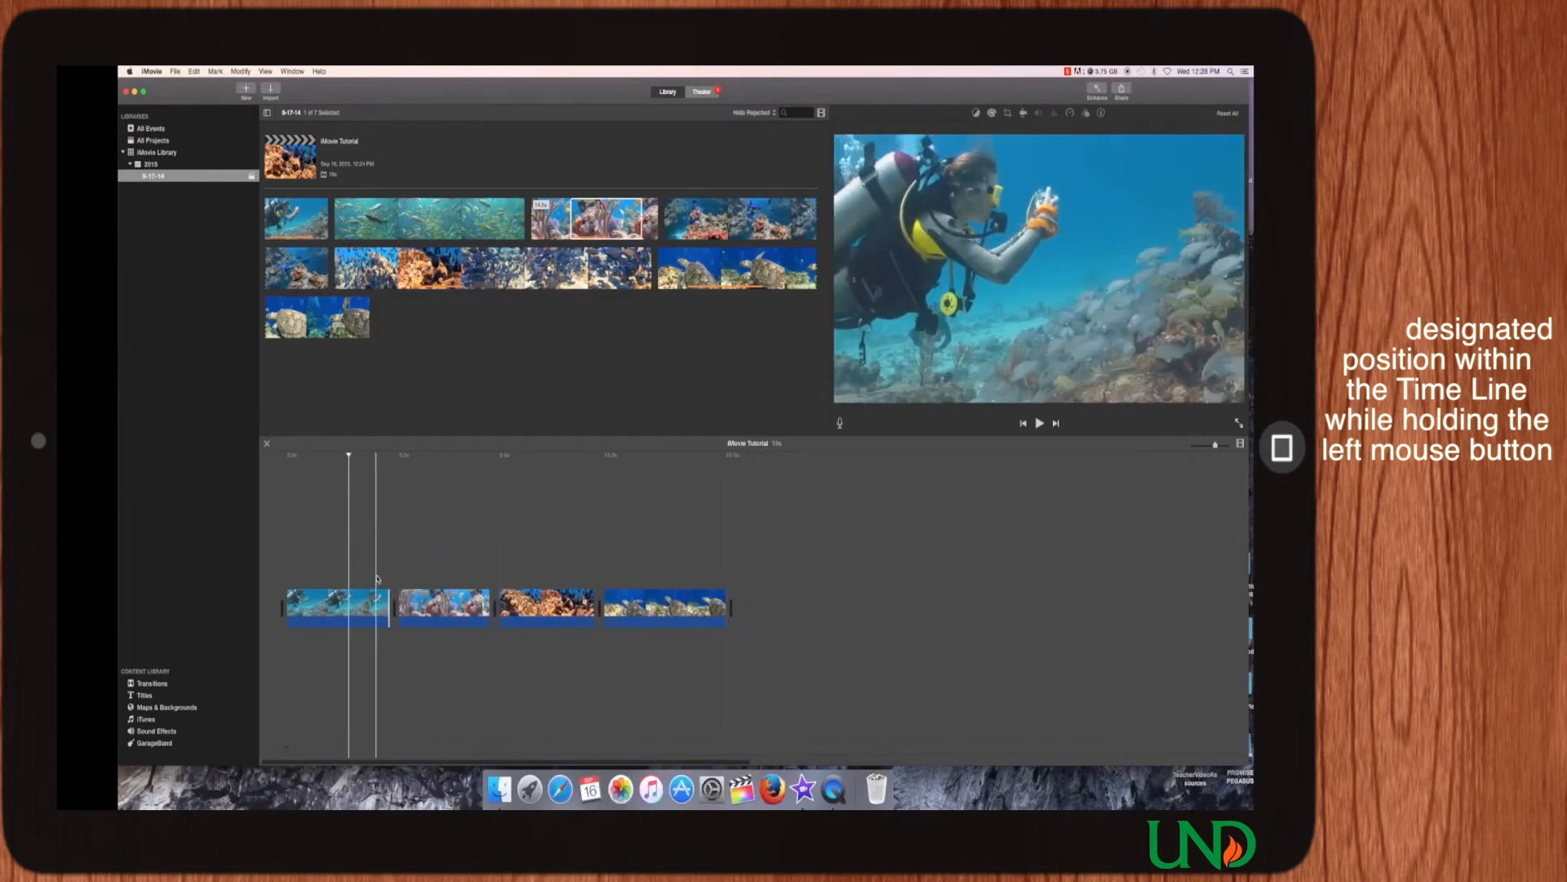
key("space")
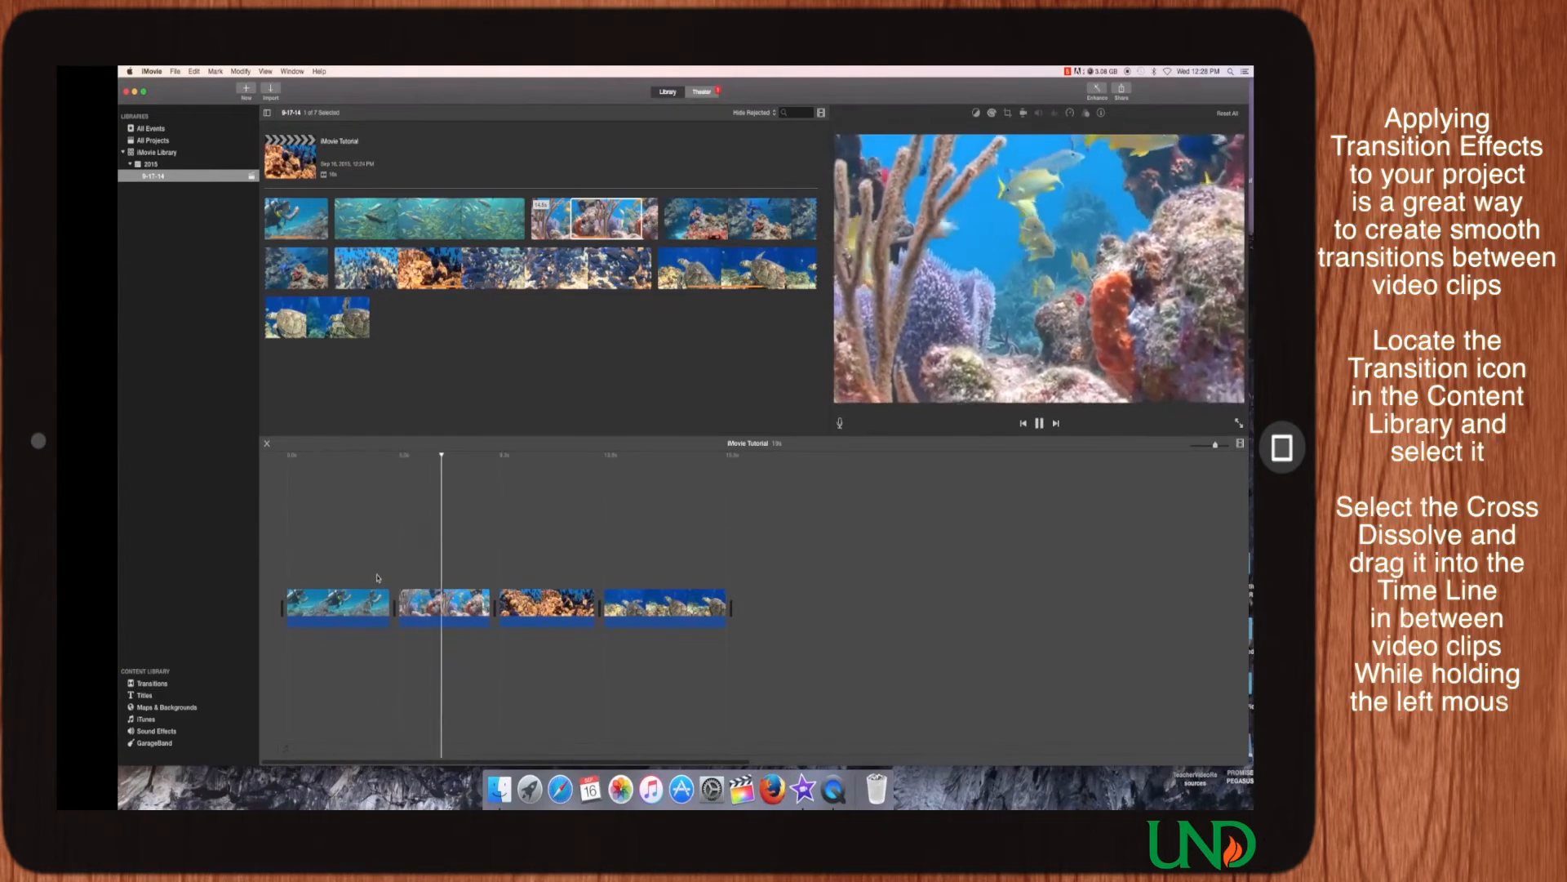
key("space")
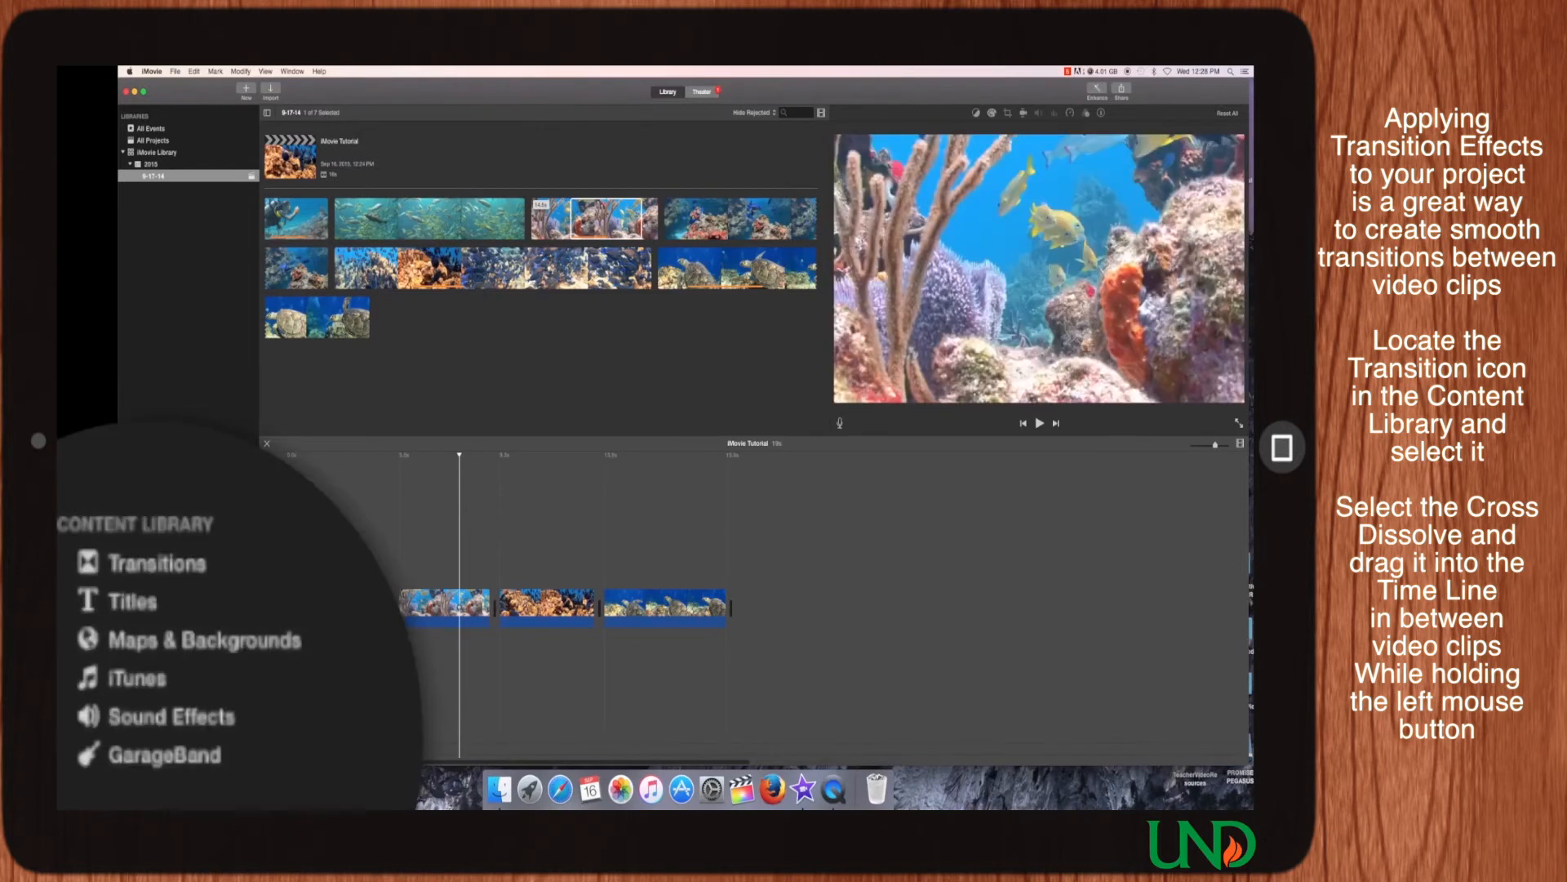
Step: Add a Cross Dissolve transition at each of the three cuts between the timeline clips and preview the result
left_click(181, 578)
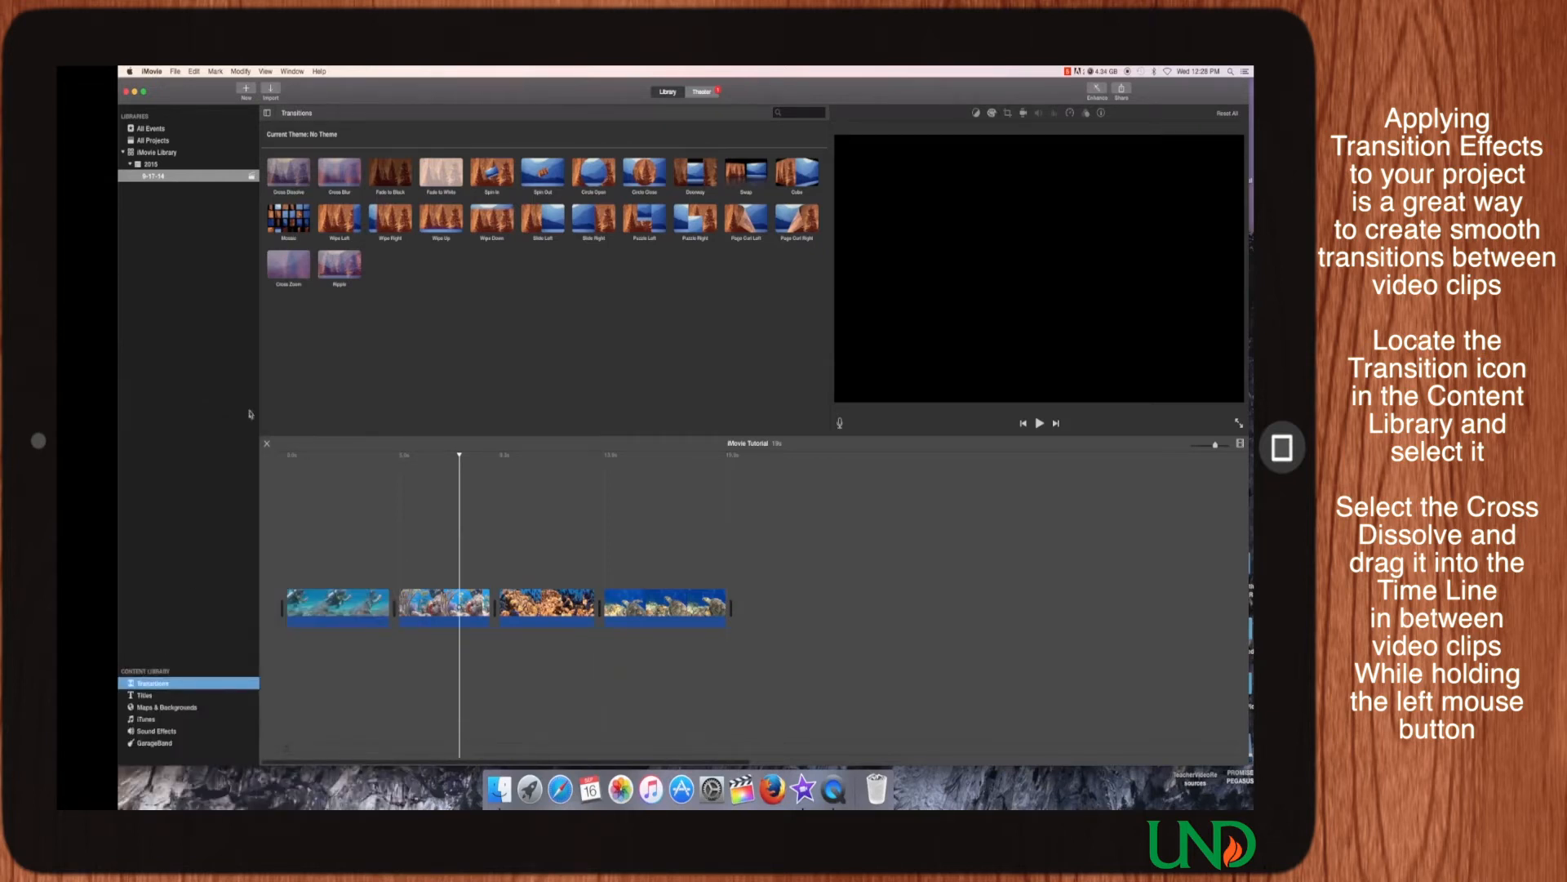
left_click(287, 177)
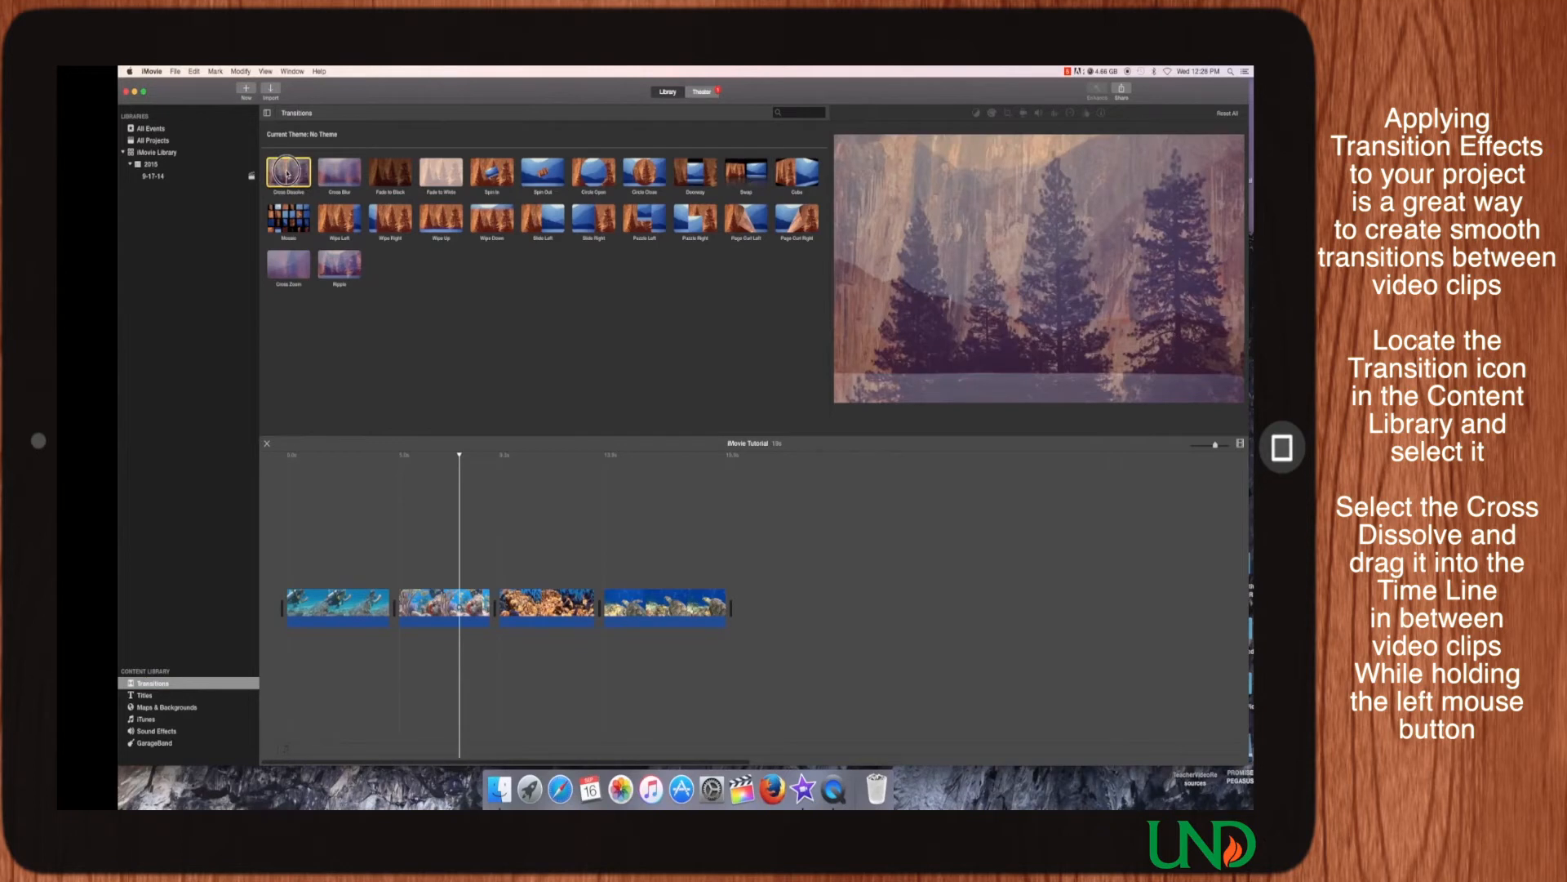
left_click_drag(287, 173, 383, 605)
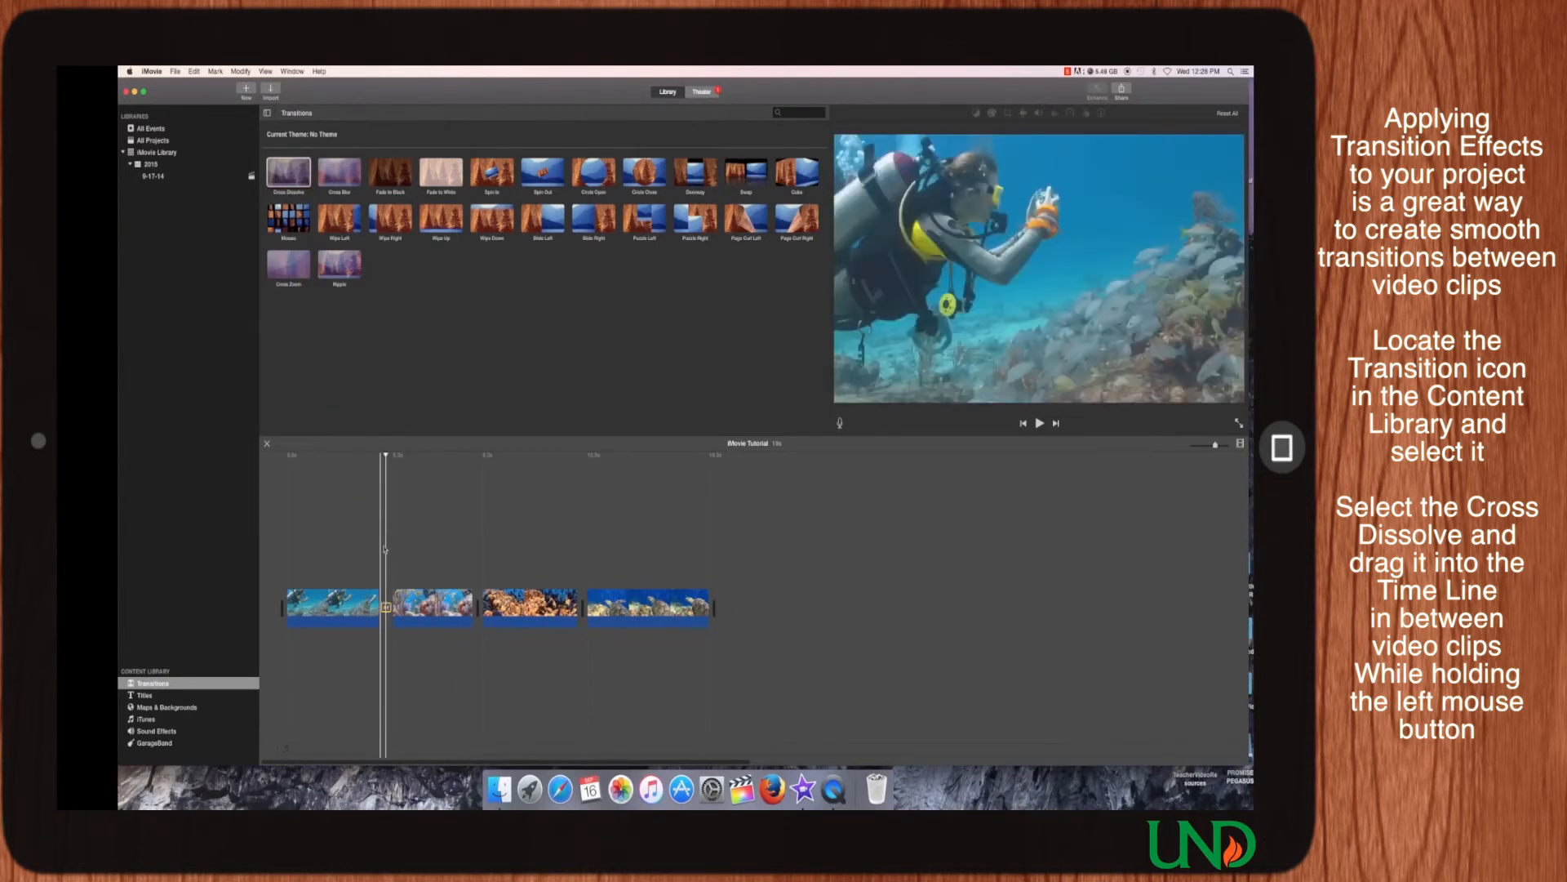
left_click_drag(302, 170, 467, 606)
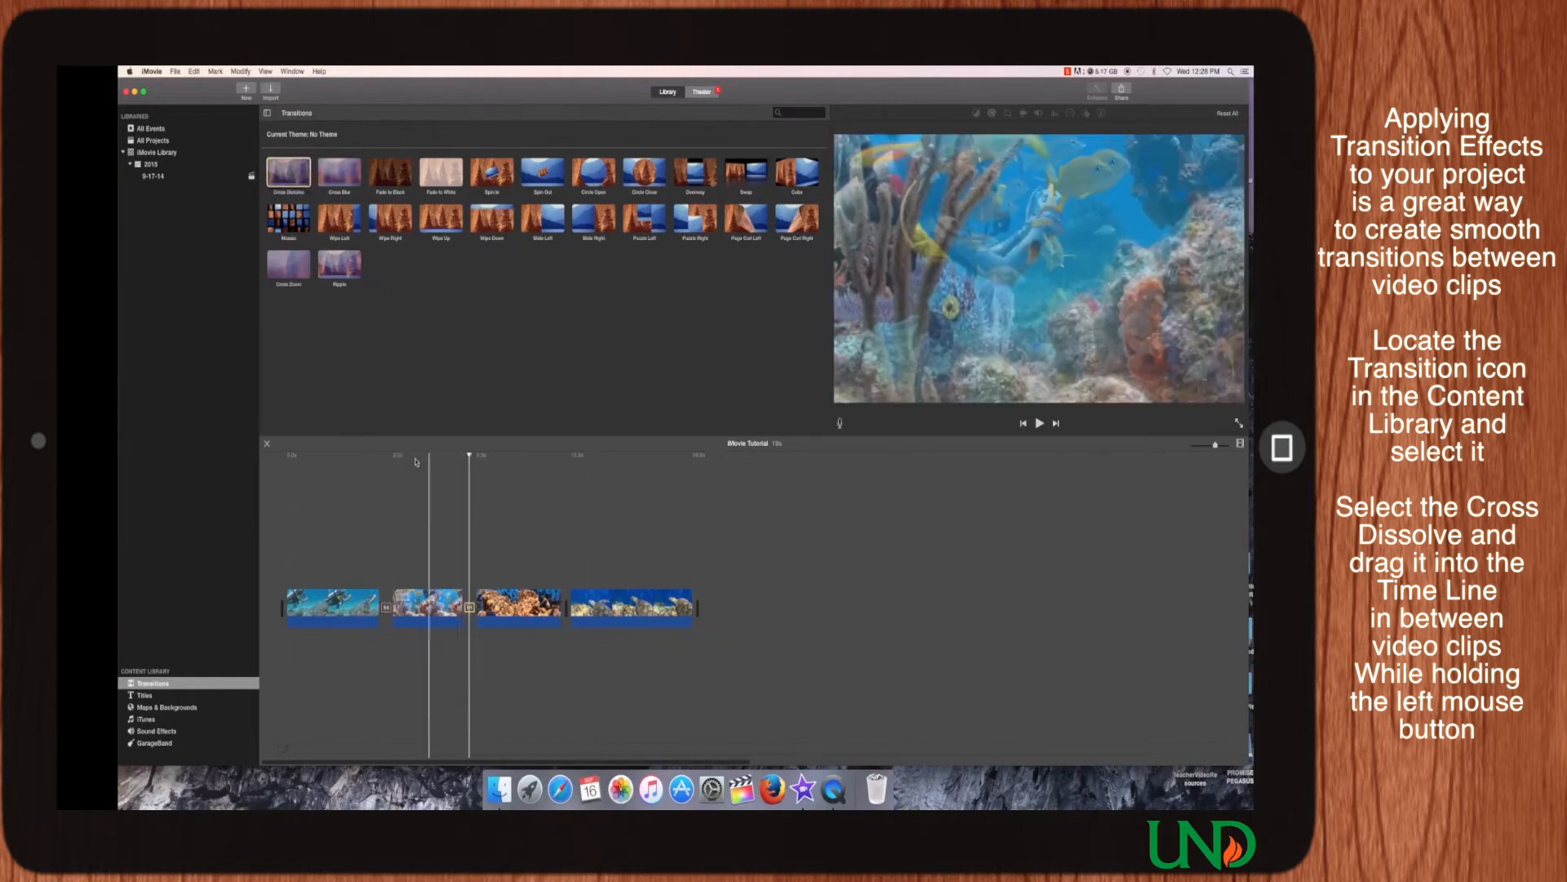
left_click_drag(290, 176, 558, 607)
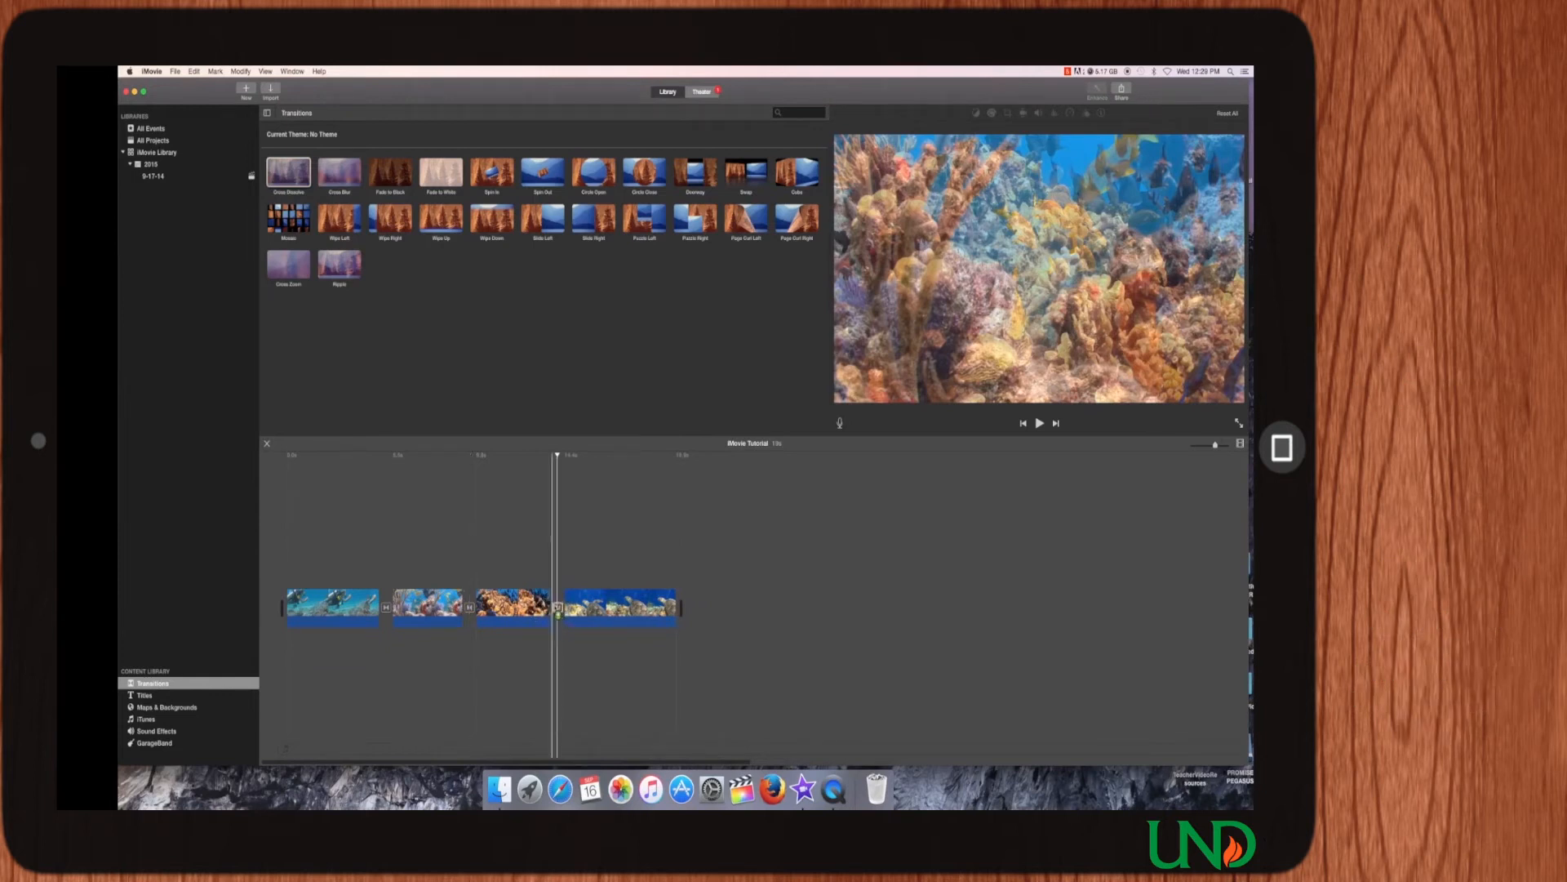
left_click(365, 552)
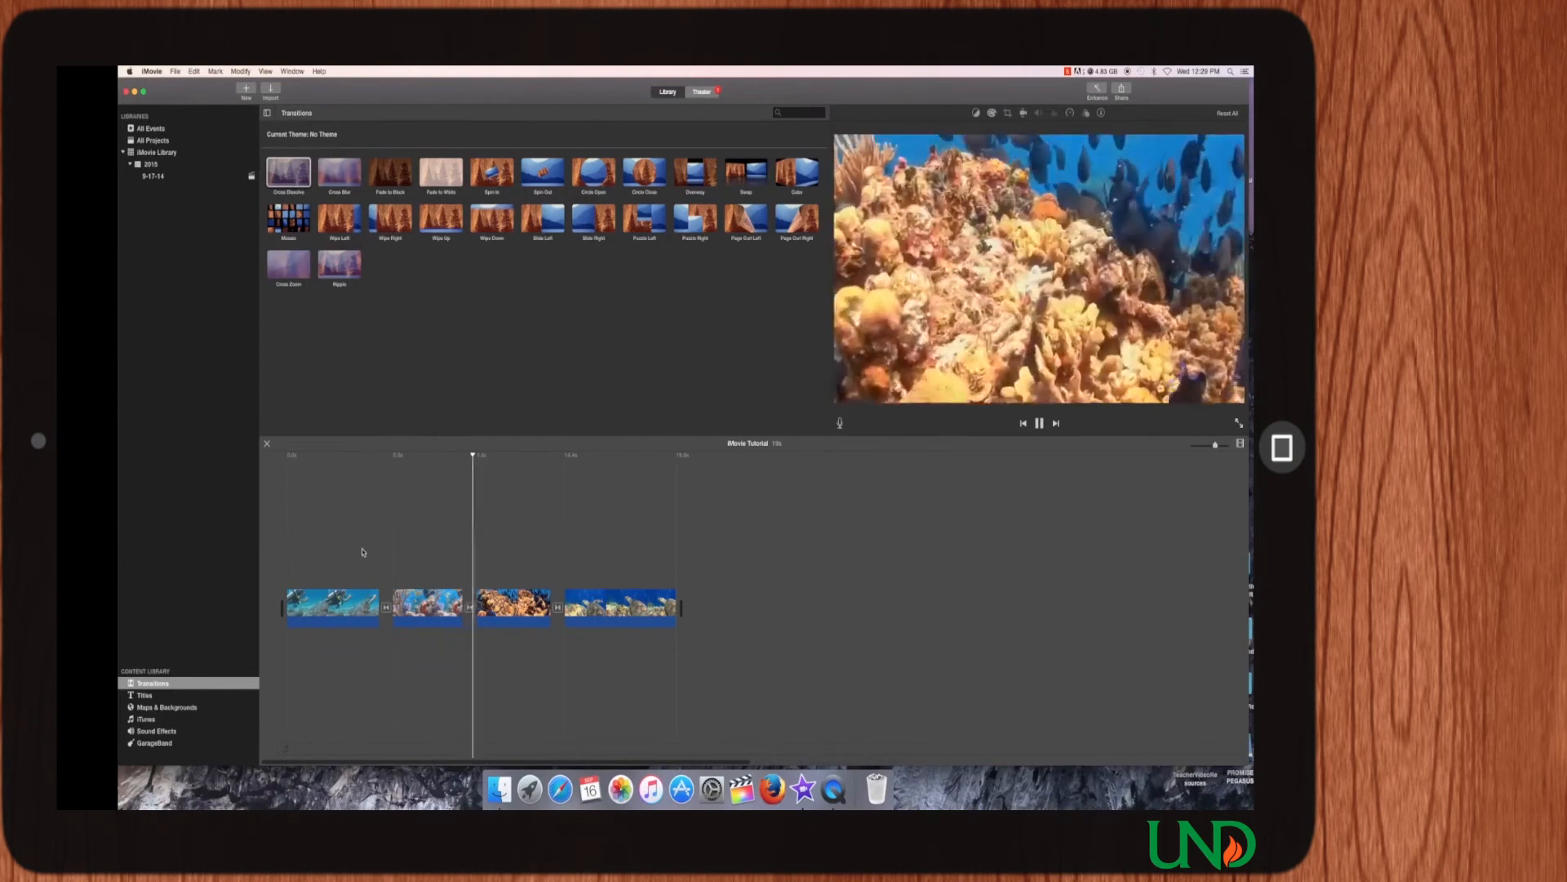
key("space")
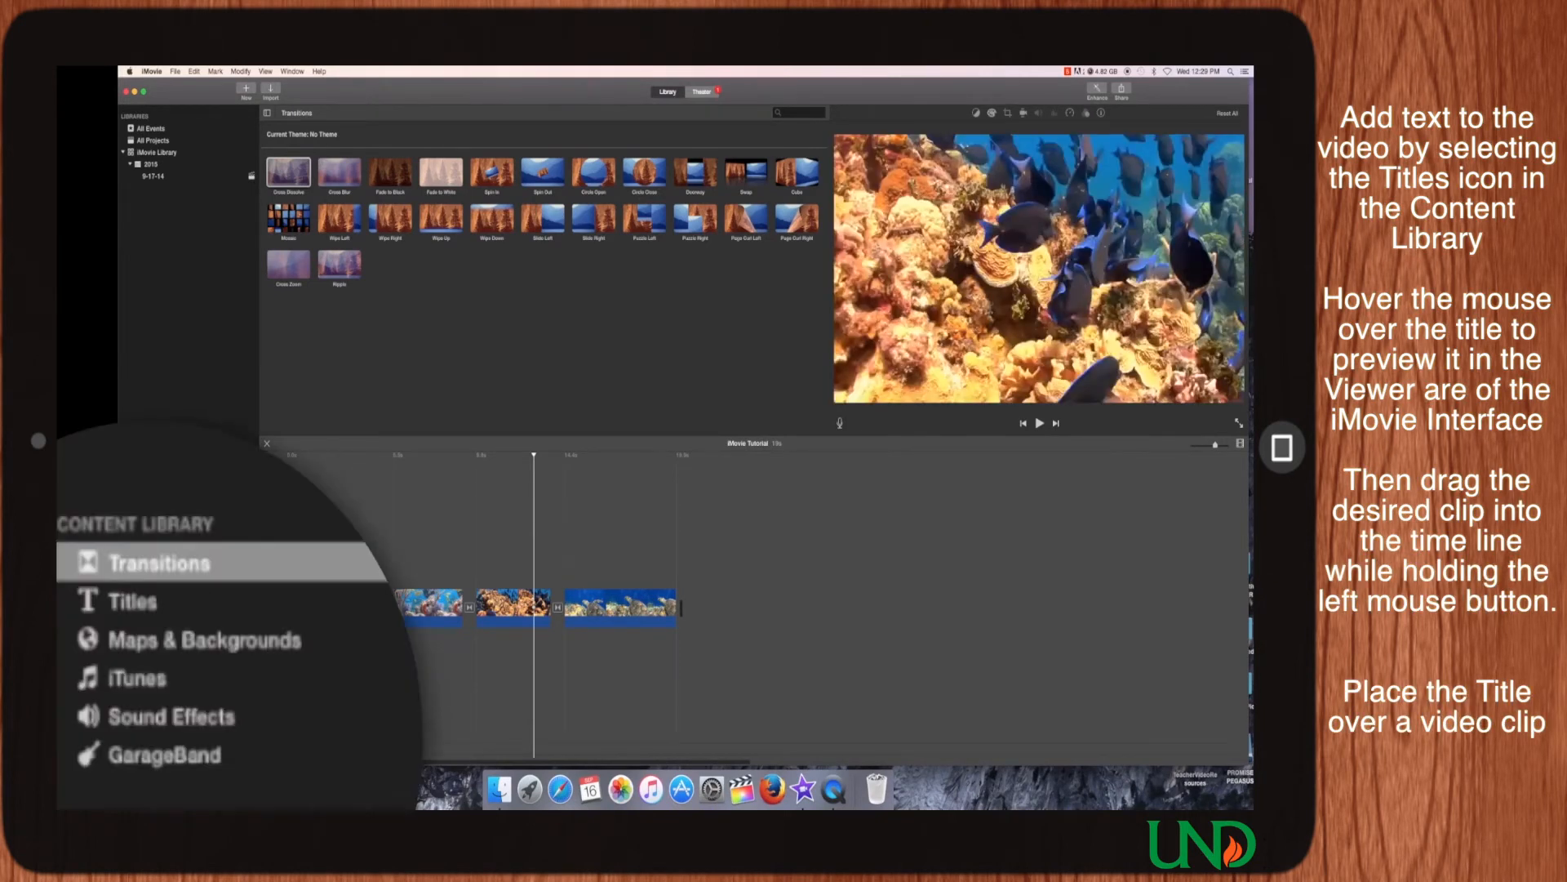
Step: Add the Focus title over the diver clip at the start of the timeline
left_click(140, 614)
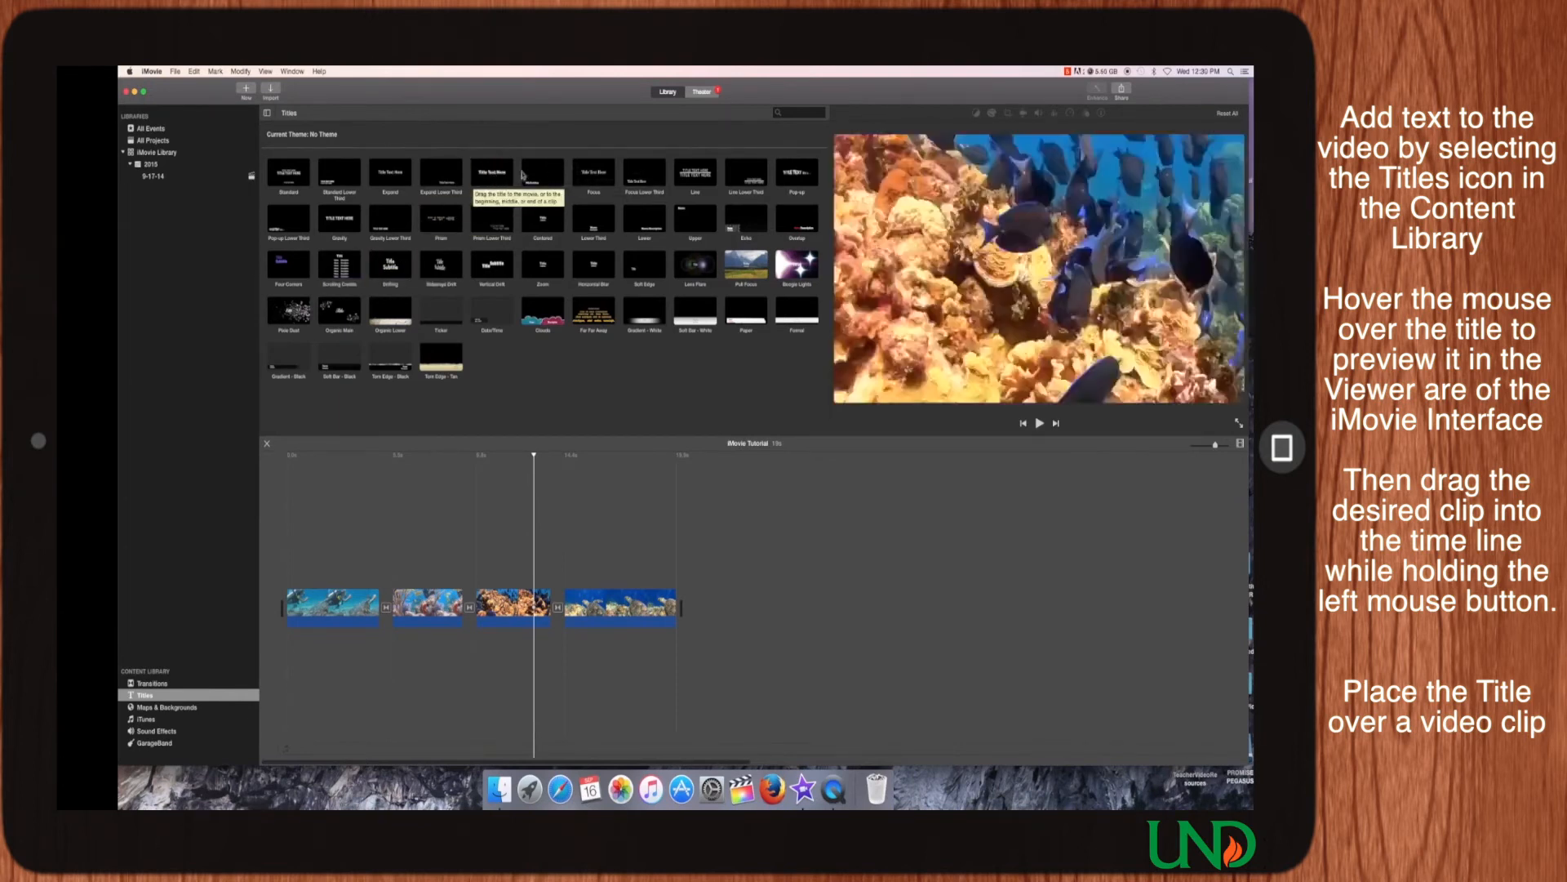
left_click(596, 173)
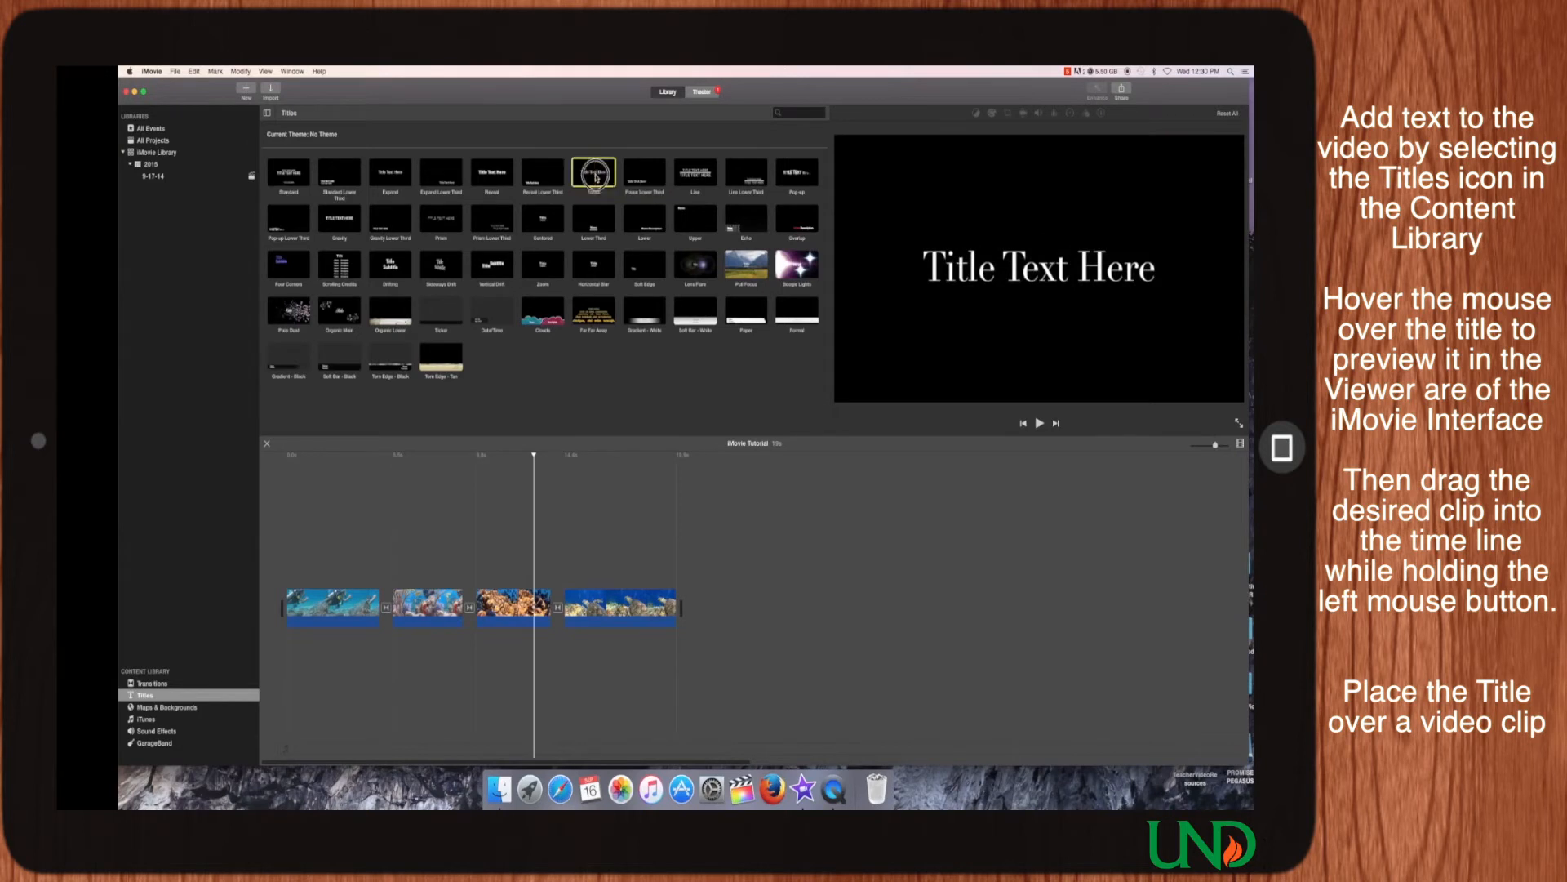
left_click_drag(595, 175, 281, 565)
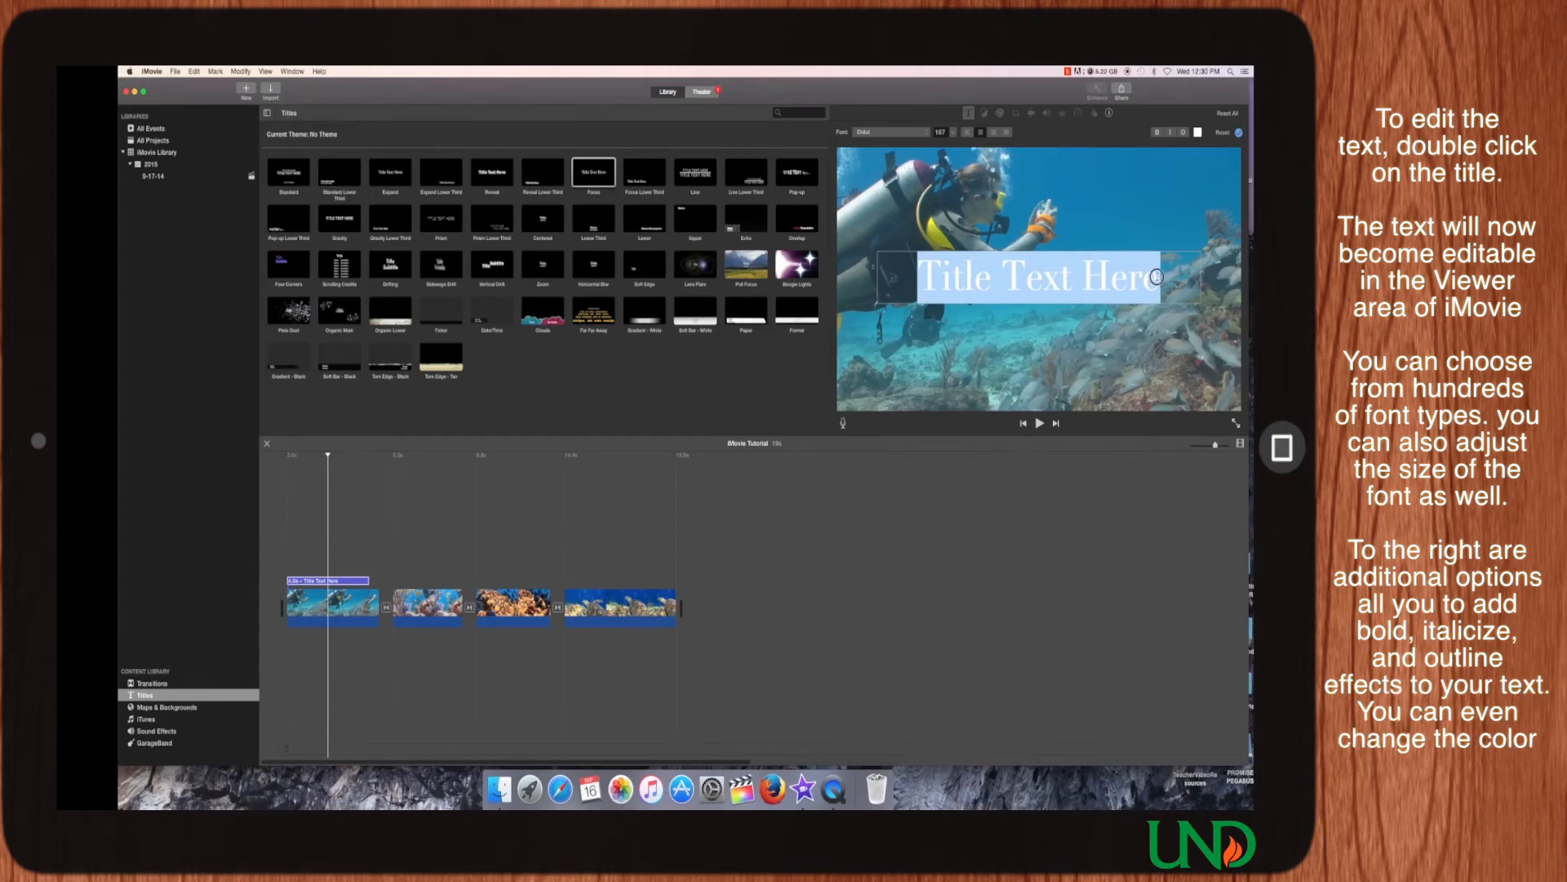
Step: Replace the placeholder text of the title over the diver clip with "iMovie Tutorial"
left_click(953, 287)
left_click_drag(1145, 274, 922, 282)
type("i")
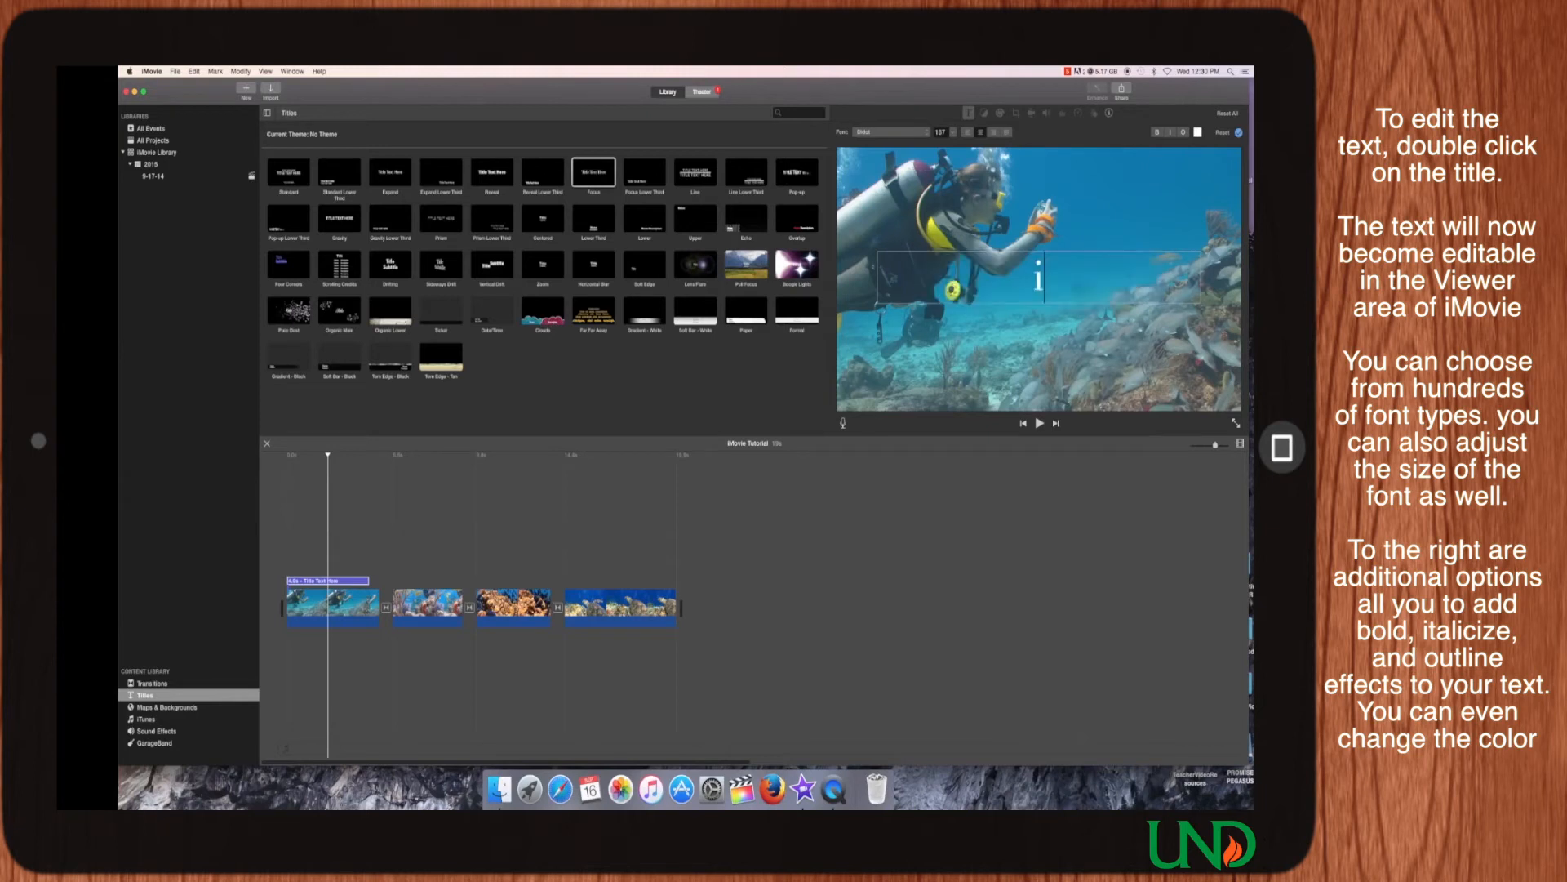
type("Mov")
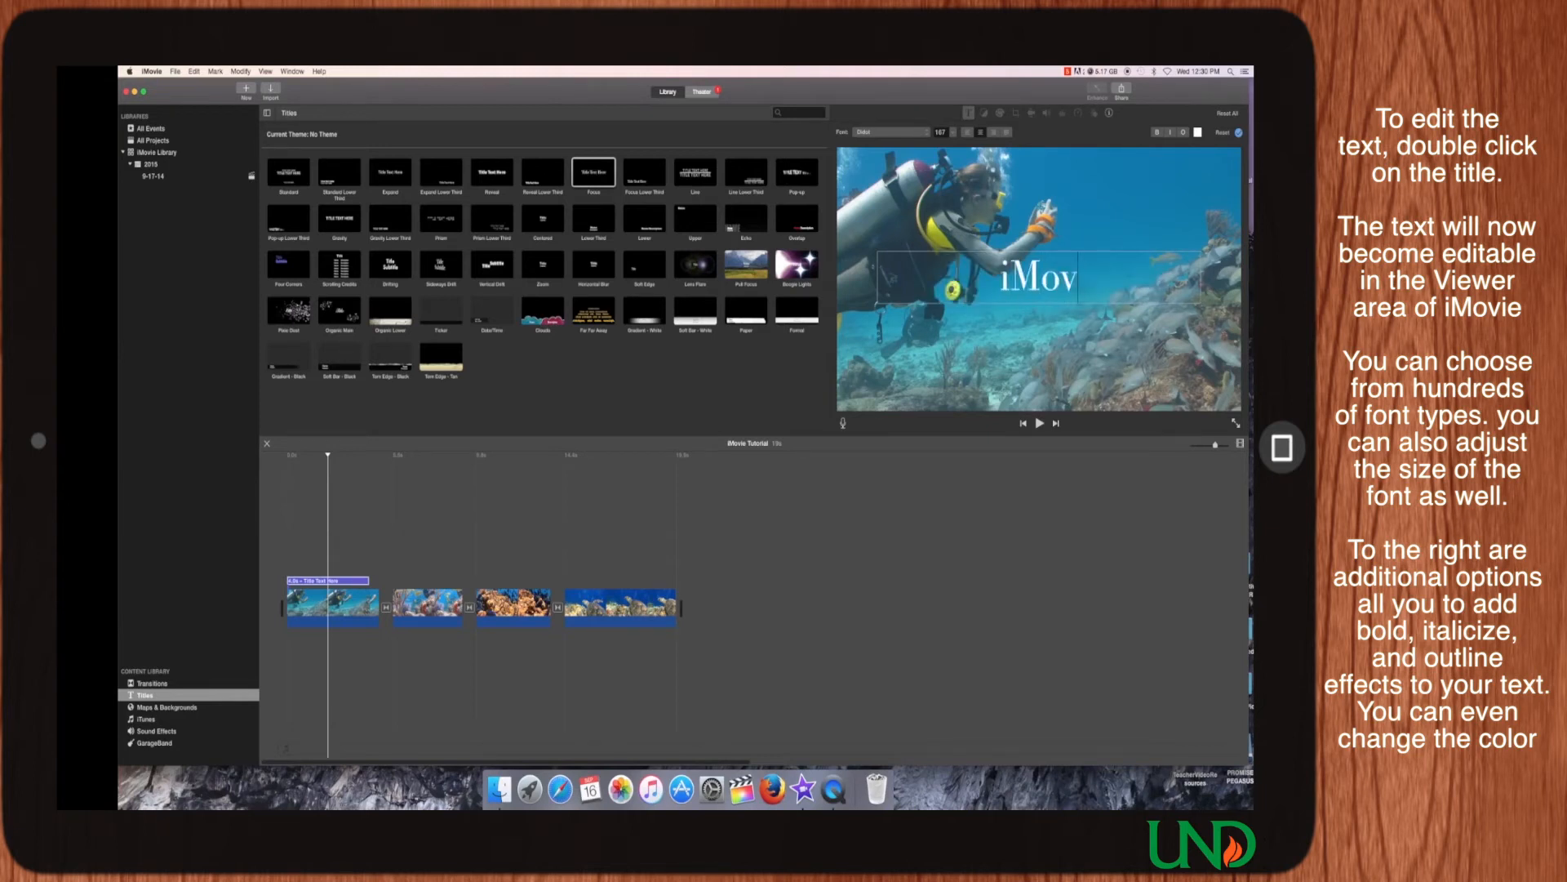
type("ie Tuto")
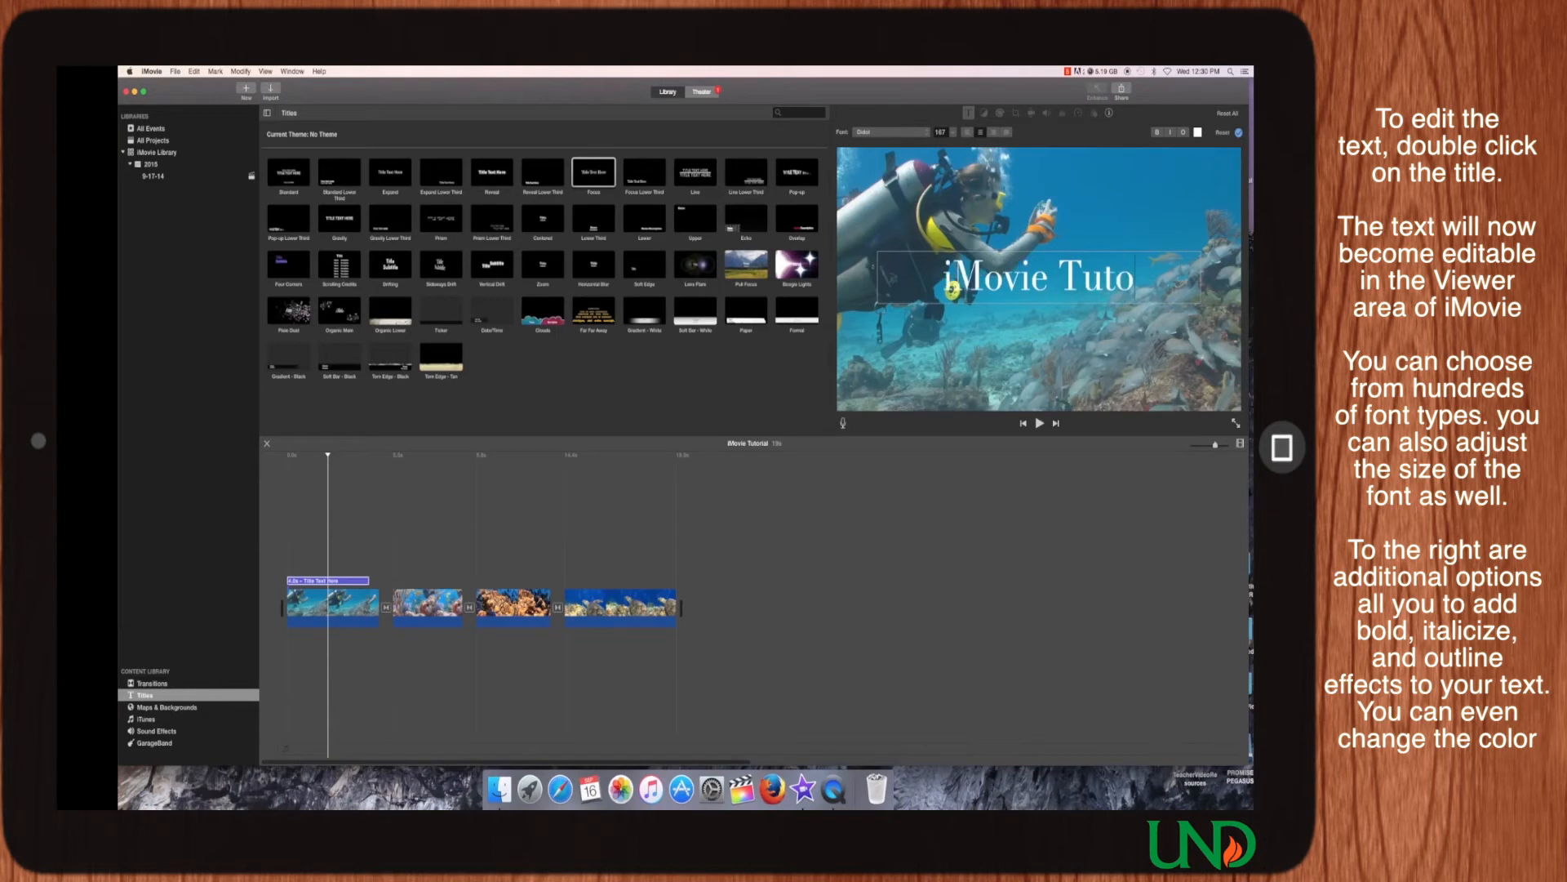
type("ria")
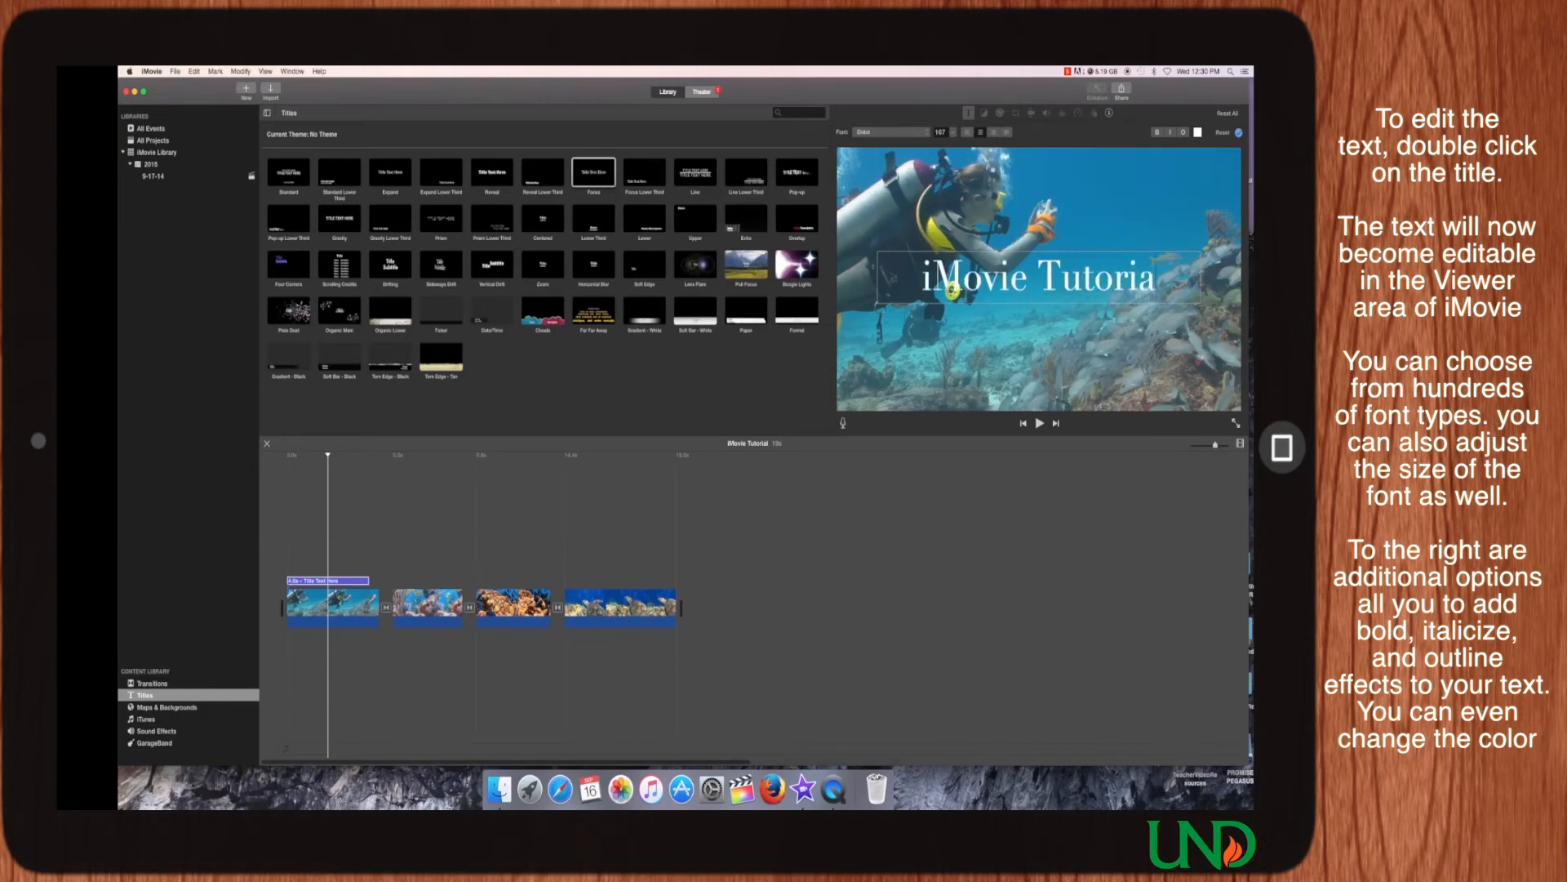
type("l")
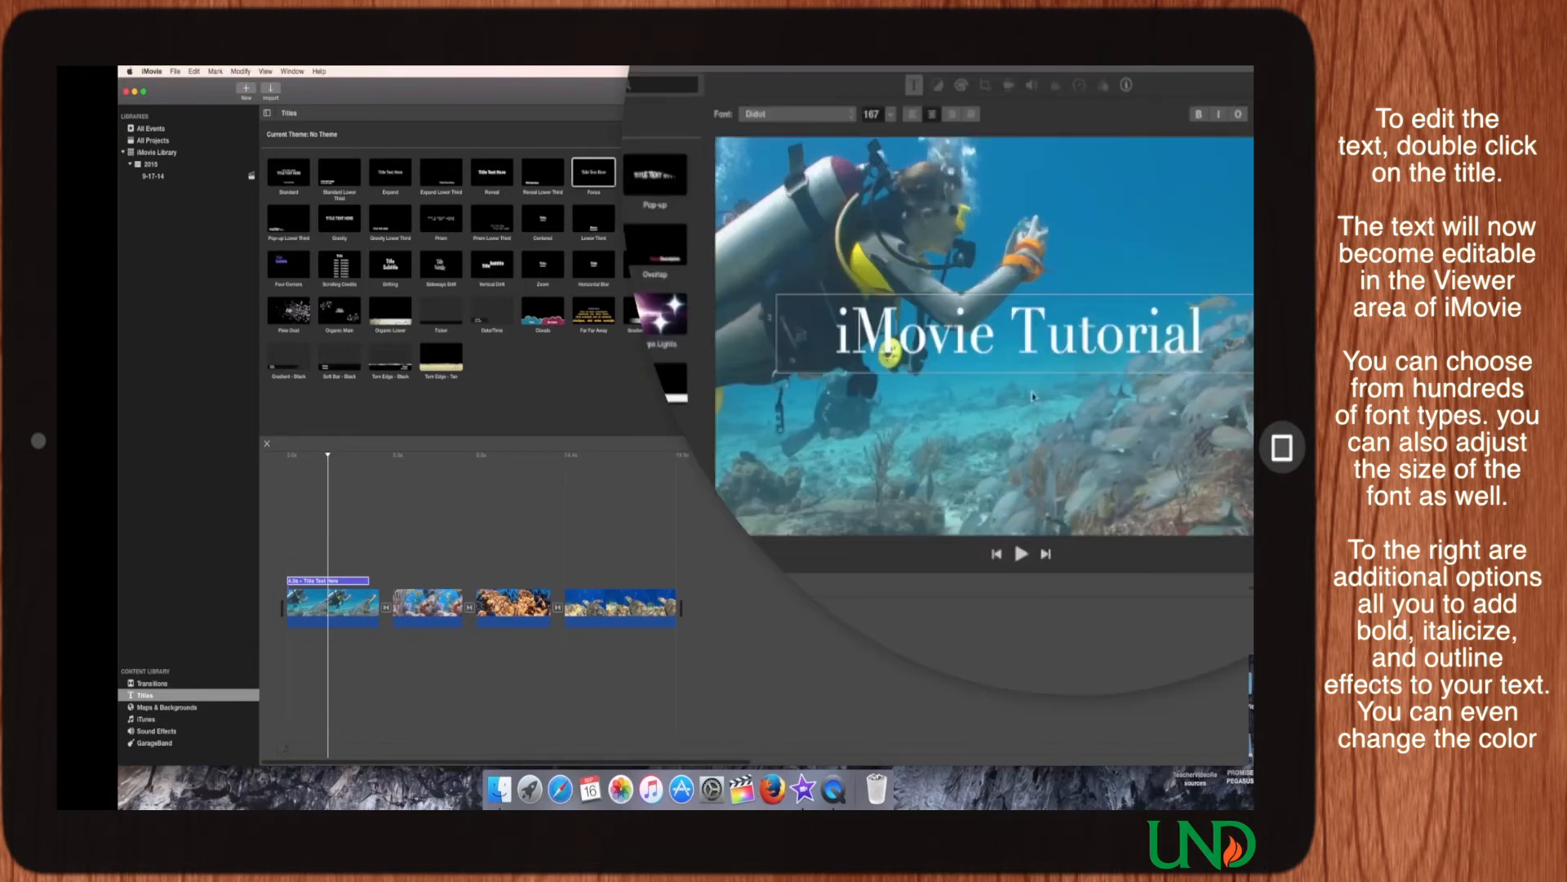
Step: Try DIN Alternate Bold for the title, set its font to Helvetica Neue Medium, and view the available font sizes
left_click(851, 117)
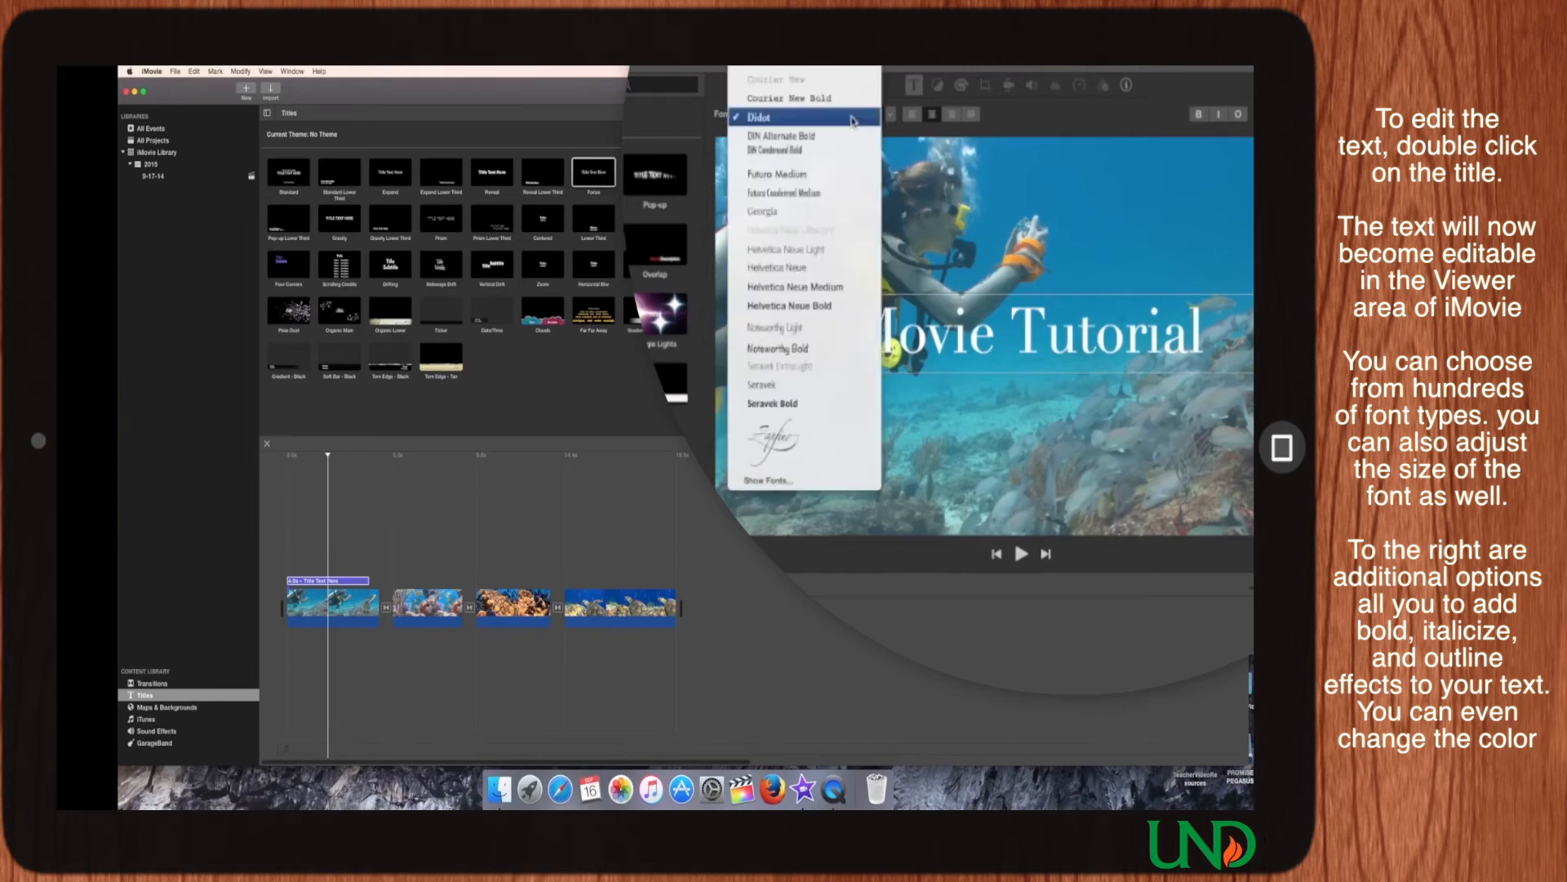
left_click(822, 139)
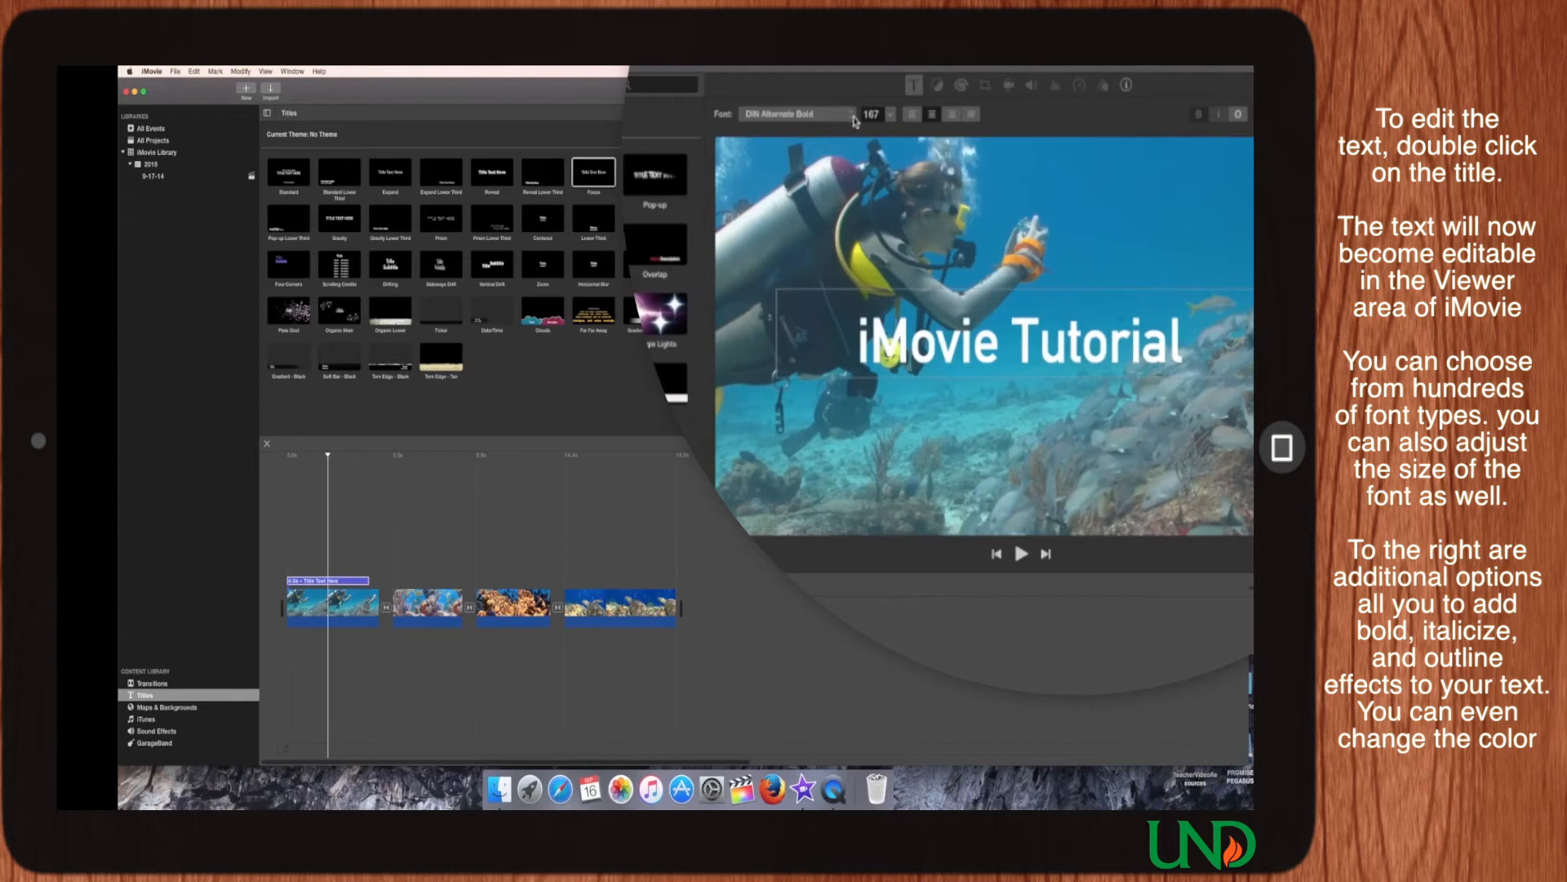
left_click(854, 122)
left_click(815, 270)
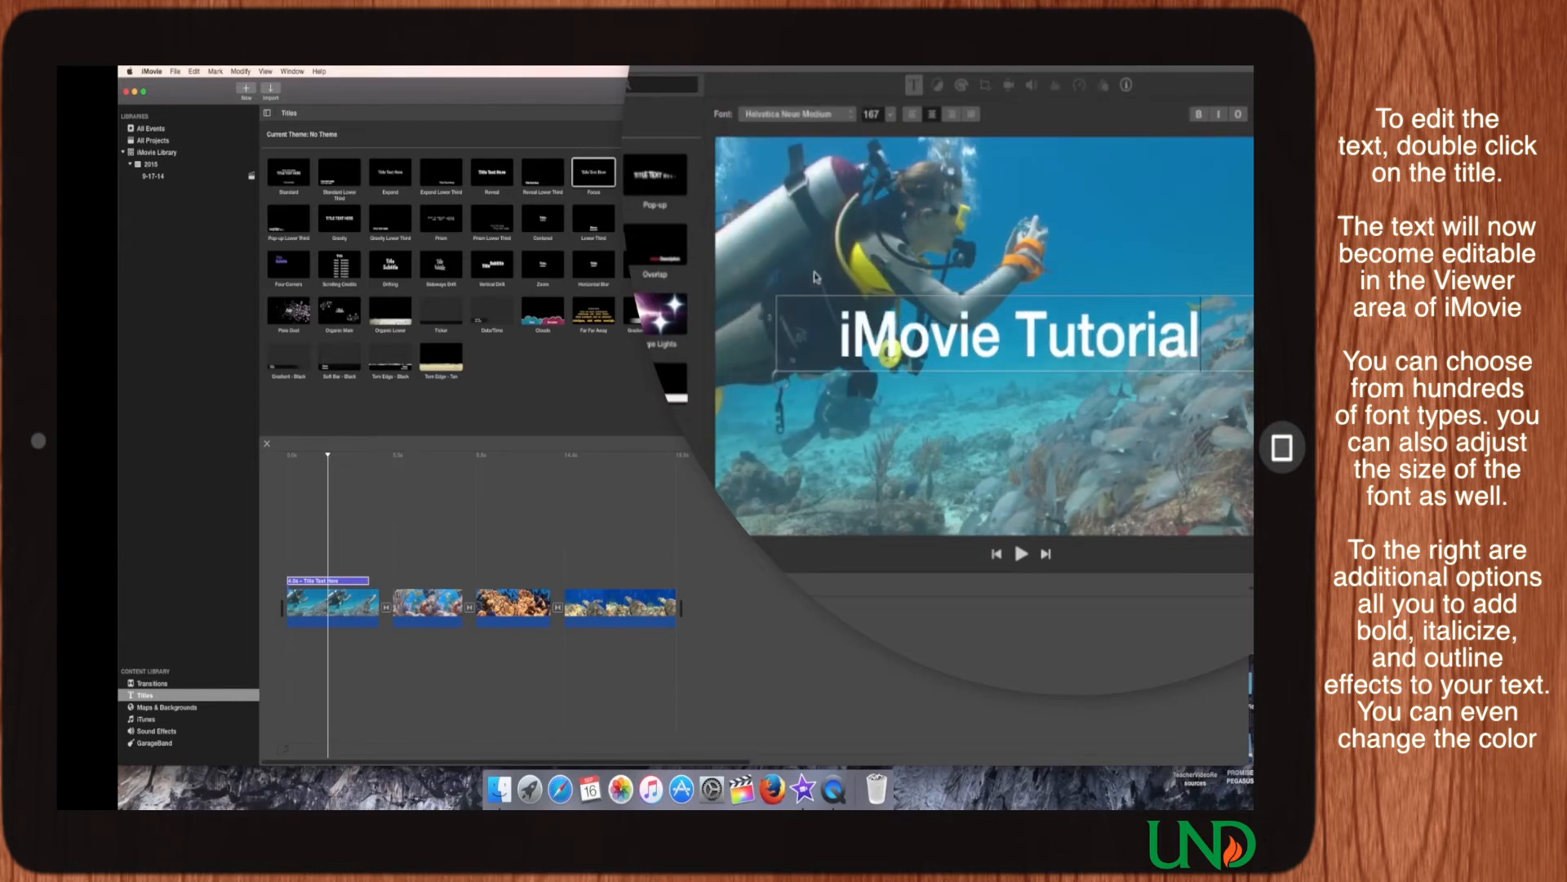
left_click(893, 119)
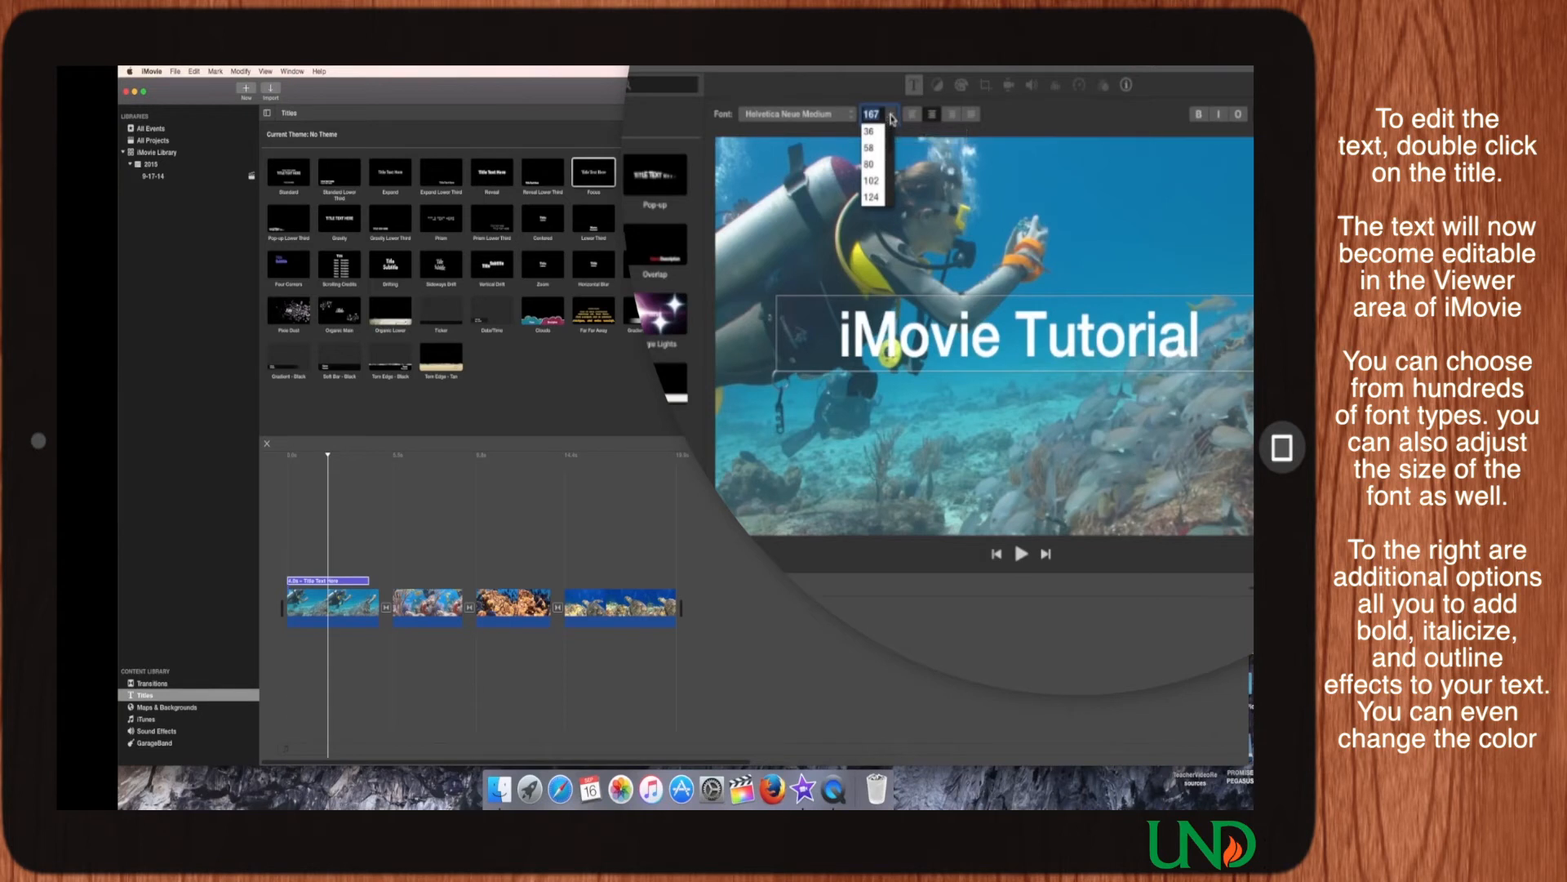
left_click(893, 119)
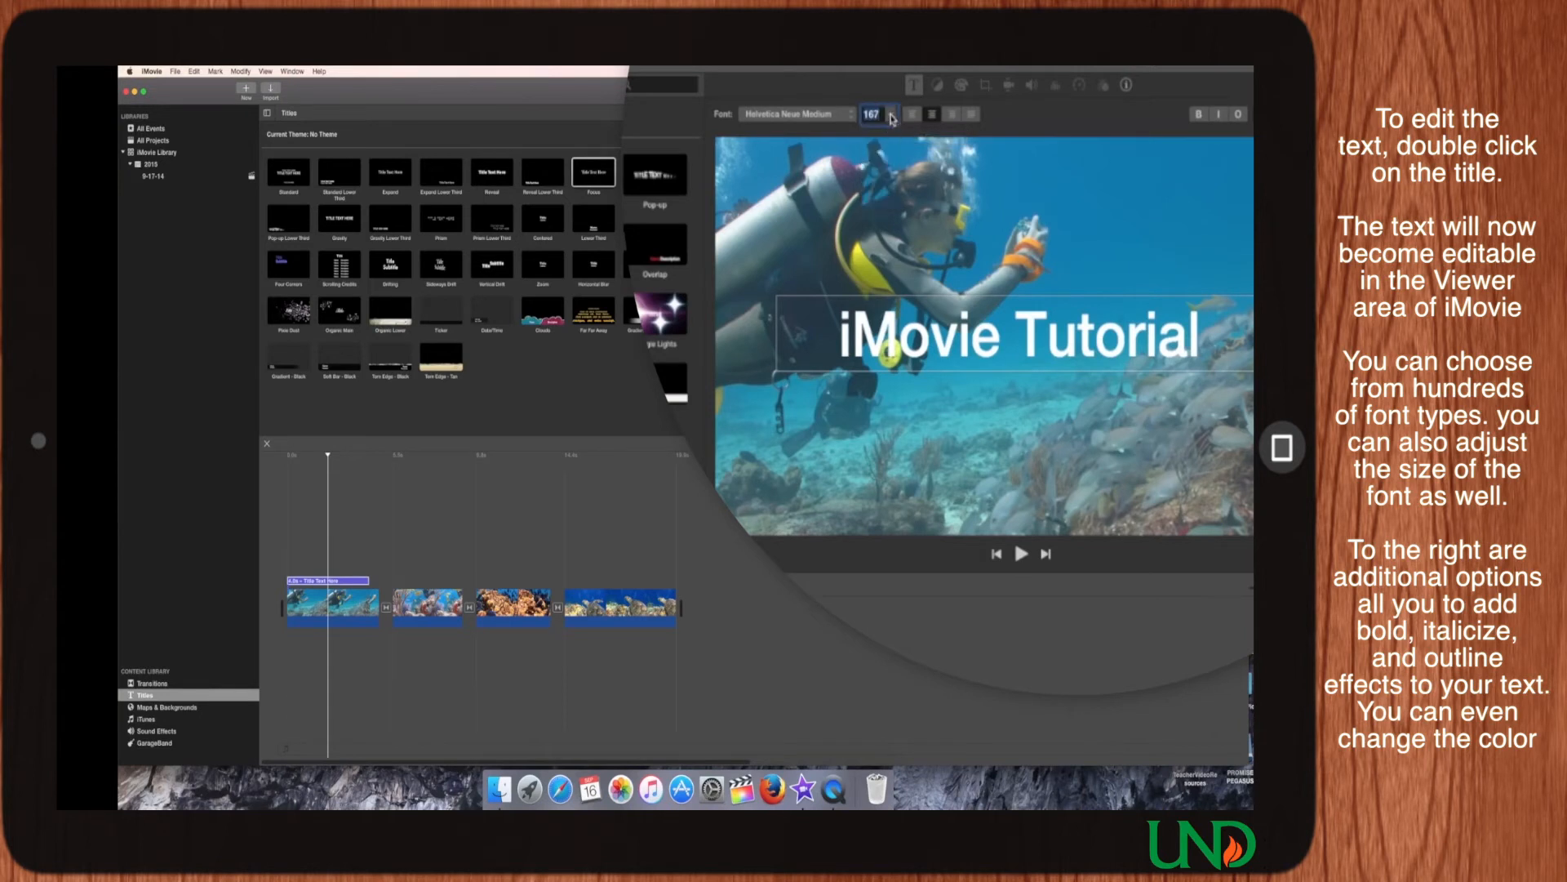
Step: Apply bold, italic and outline styling to the iMovie Tutorial title, and turn italic and bold back off
left_click(1200, 115)
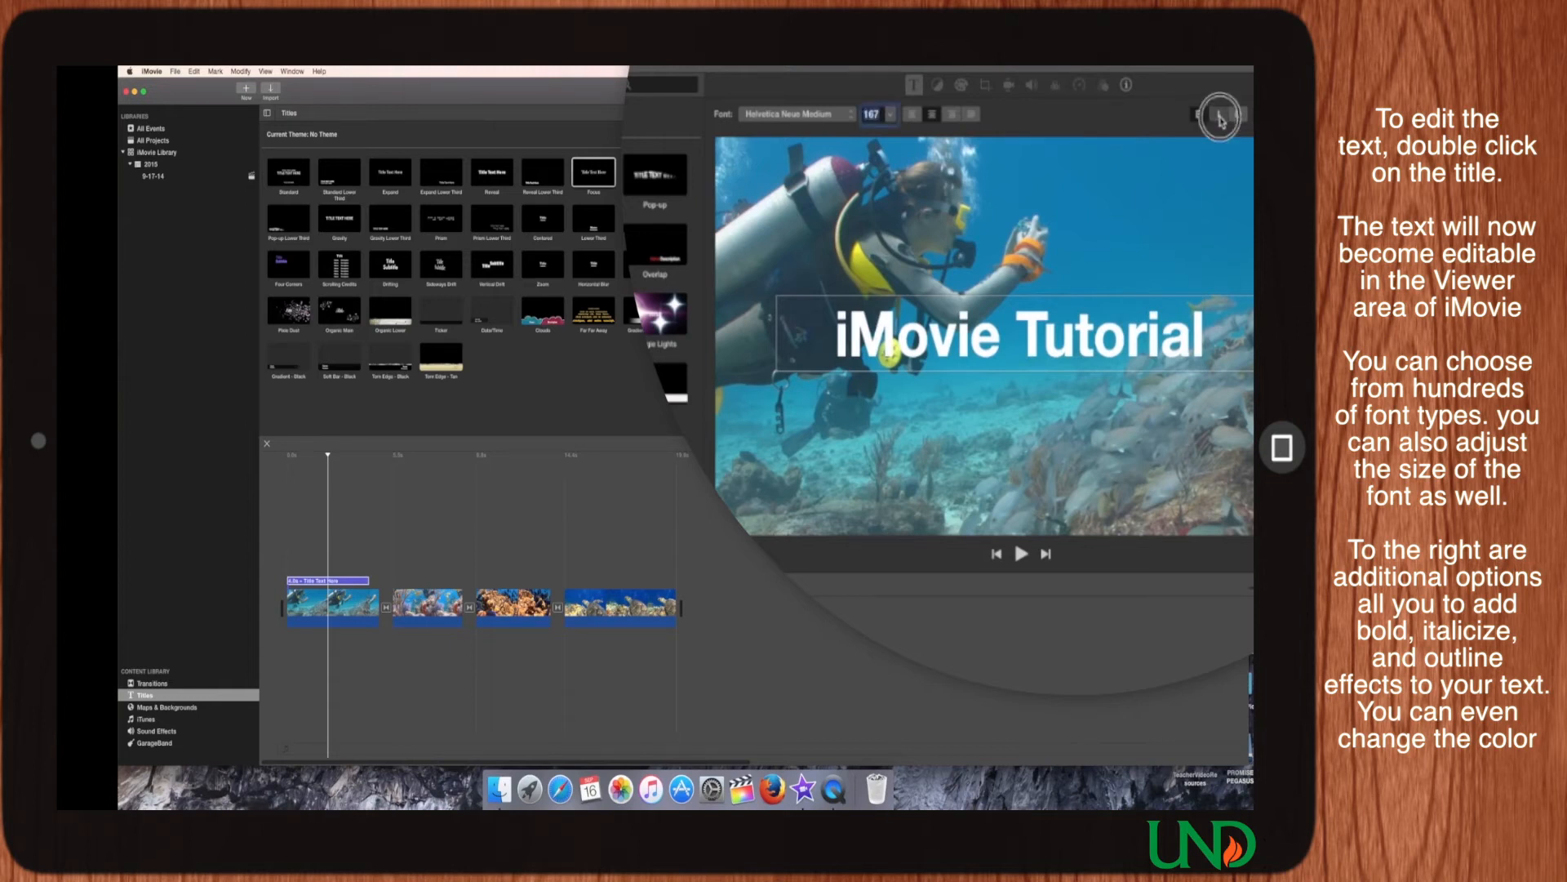
left_click(1220, 117)
left_click(1239, 116)
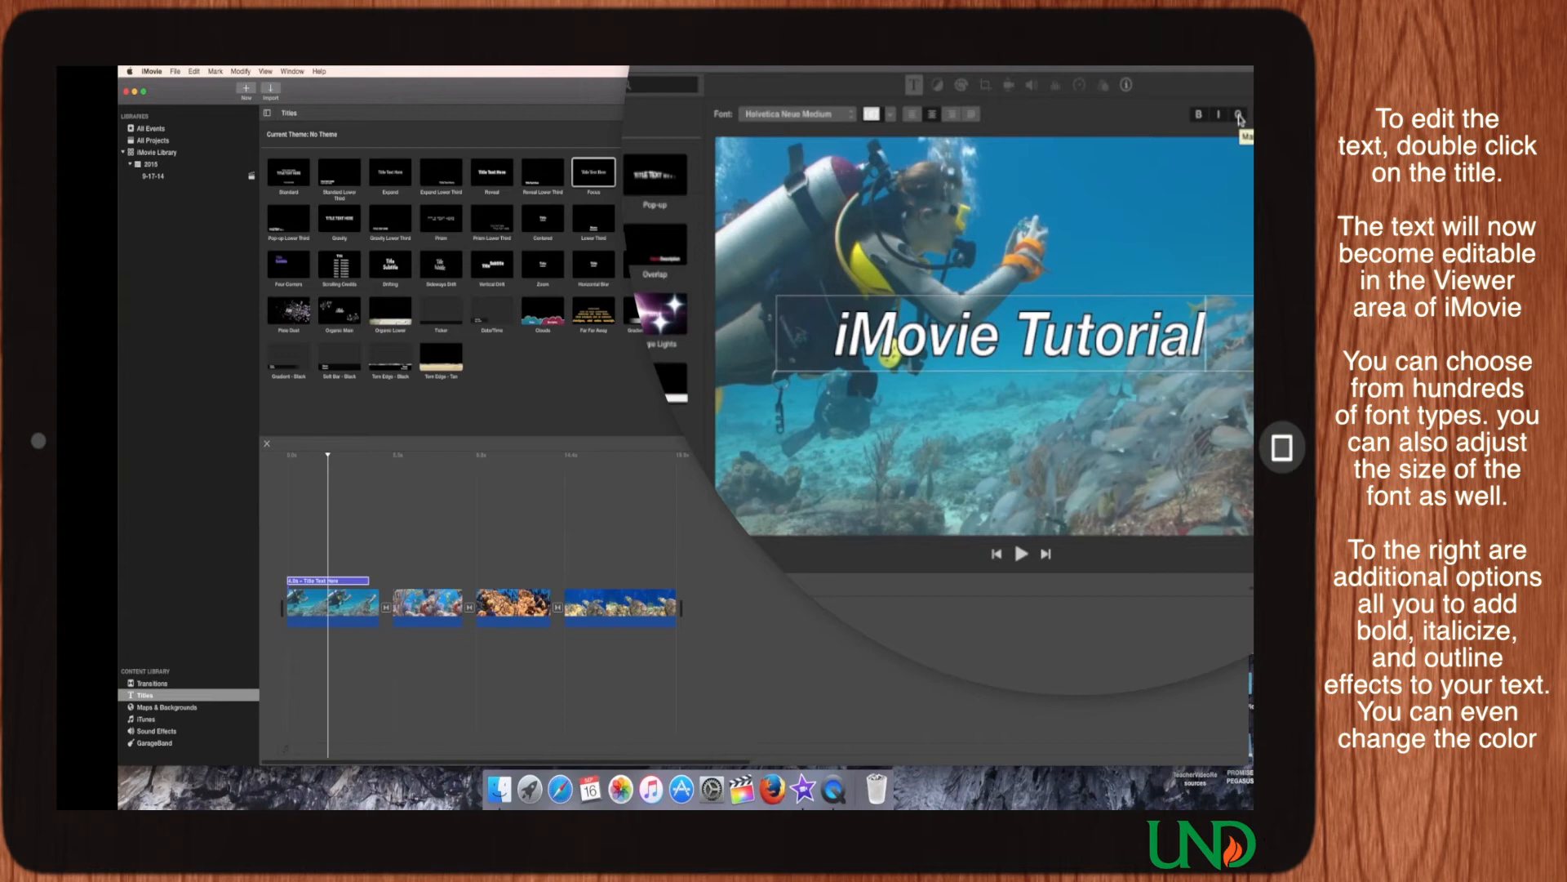
left_click(1219, 118)
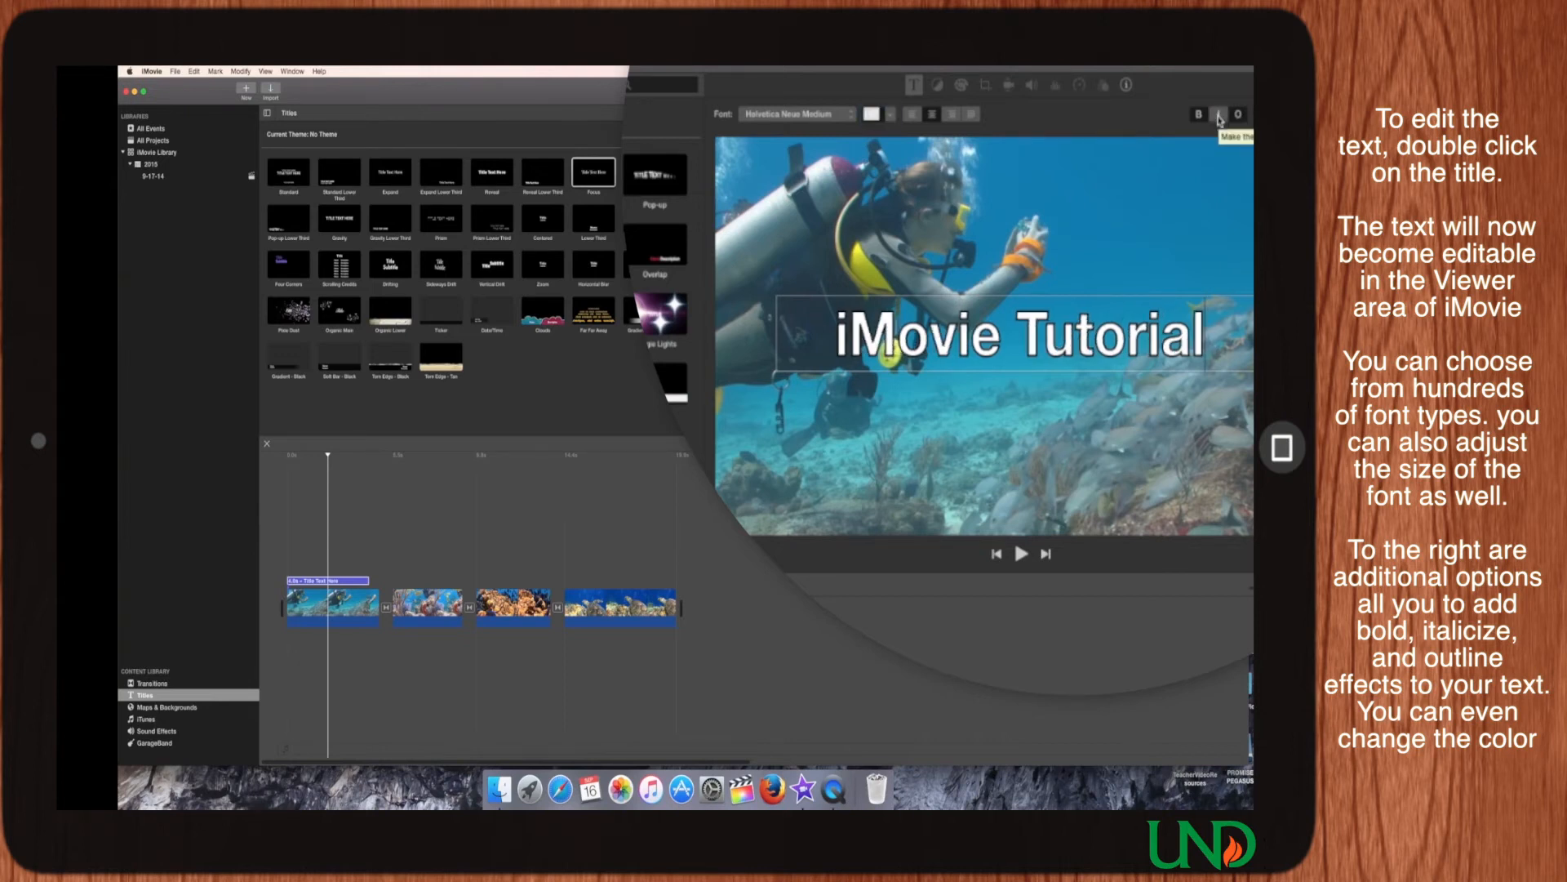
left_click(1199, 116)
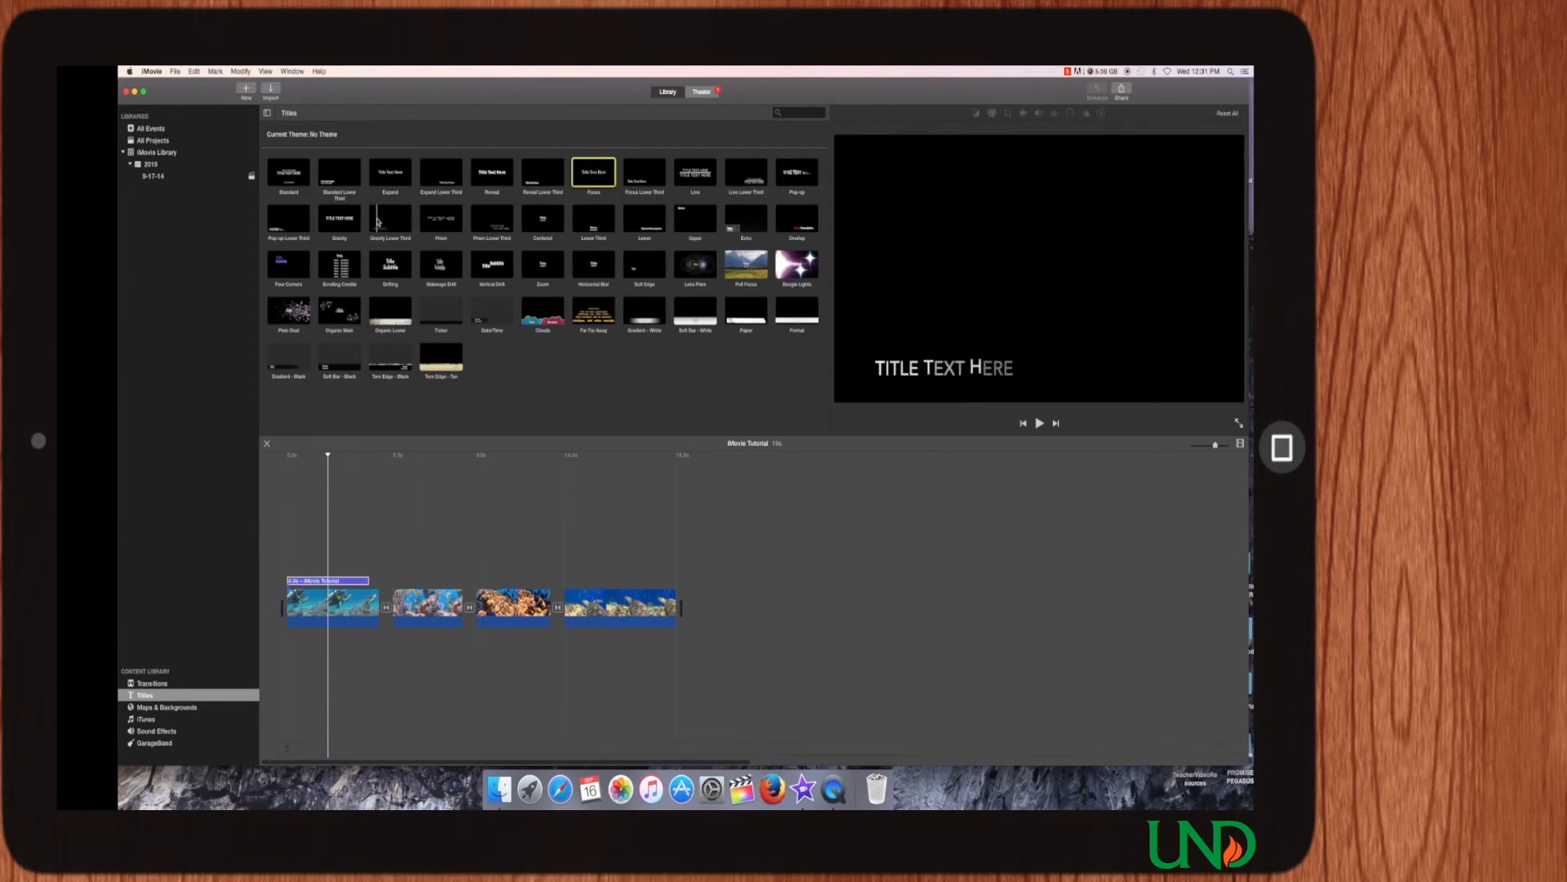
Step: Add a Gravity Lower Third title from the end of the first title across the remaining clips, reading "LOOKING AT FISH"
left_click_drag(393, 222, 671, 579)
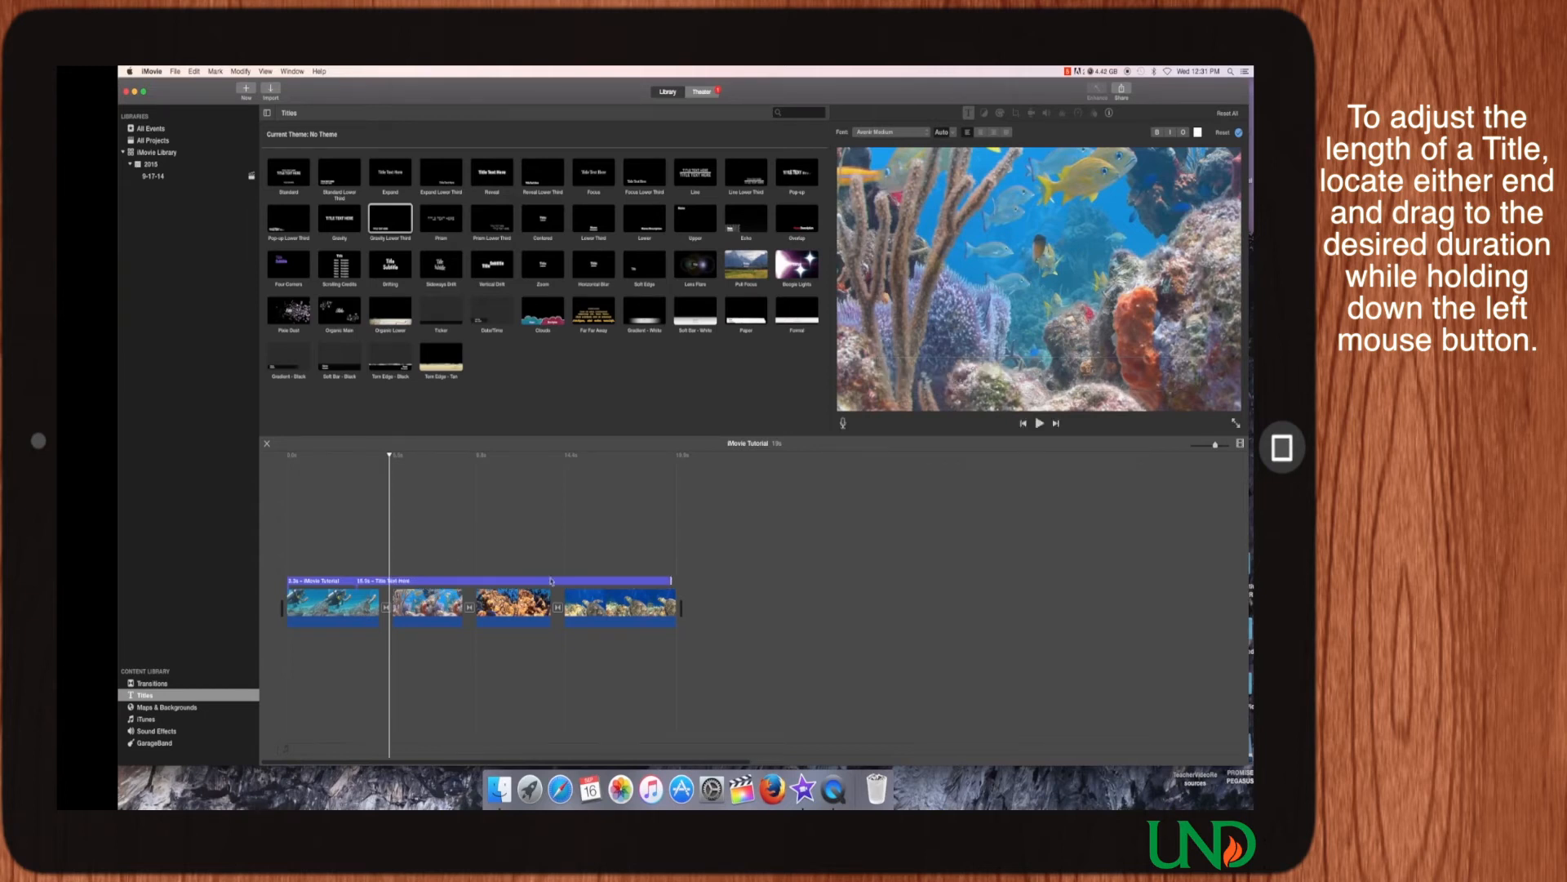
left_click(444, 580)
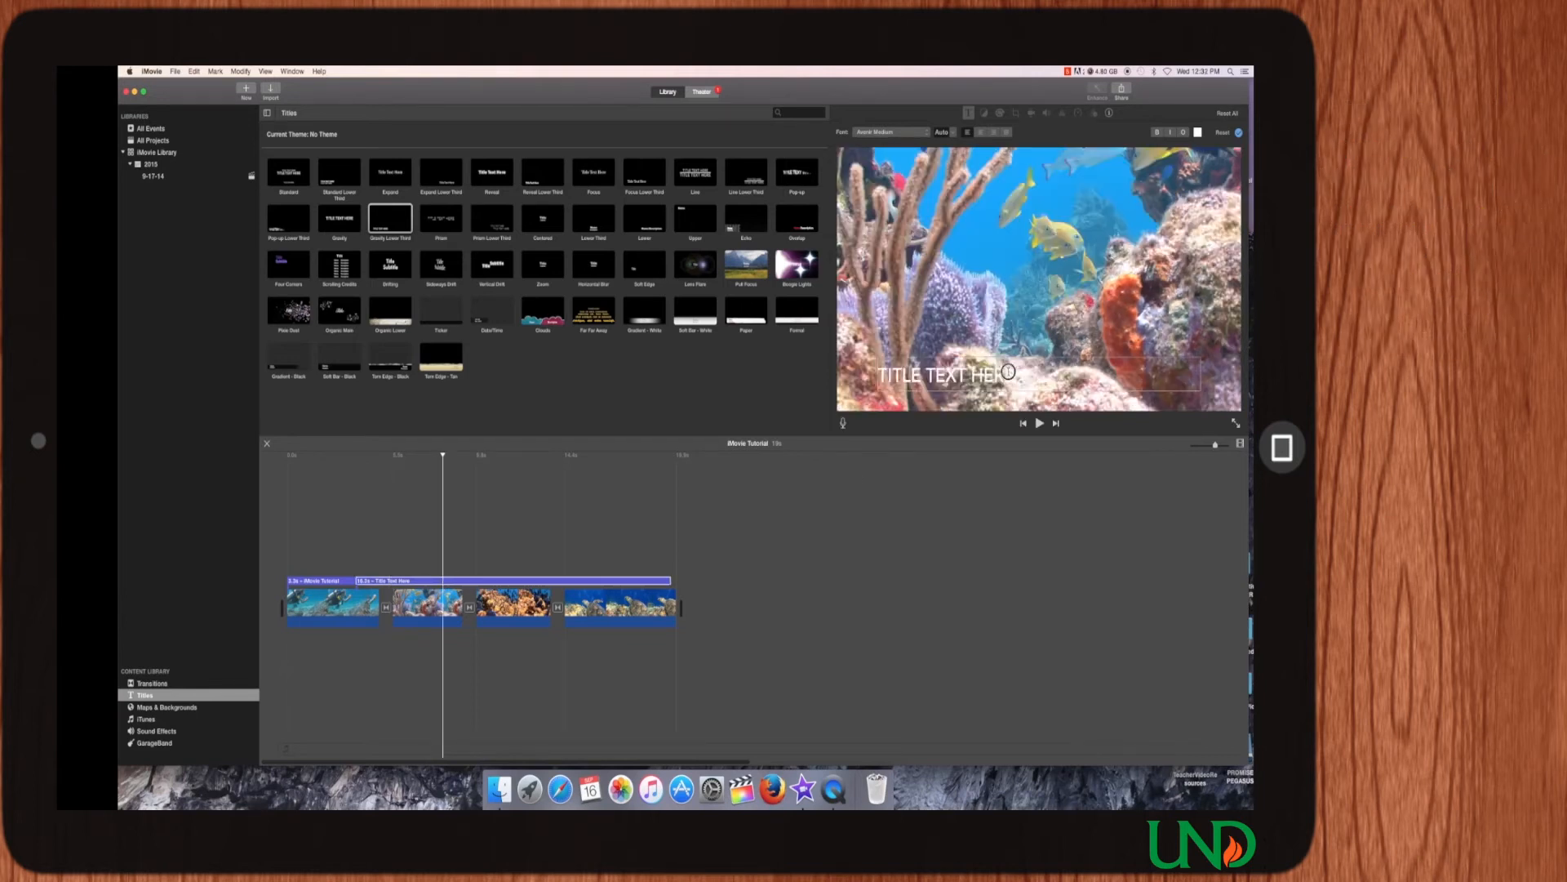
type("LOOKING AT FISH")
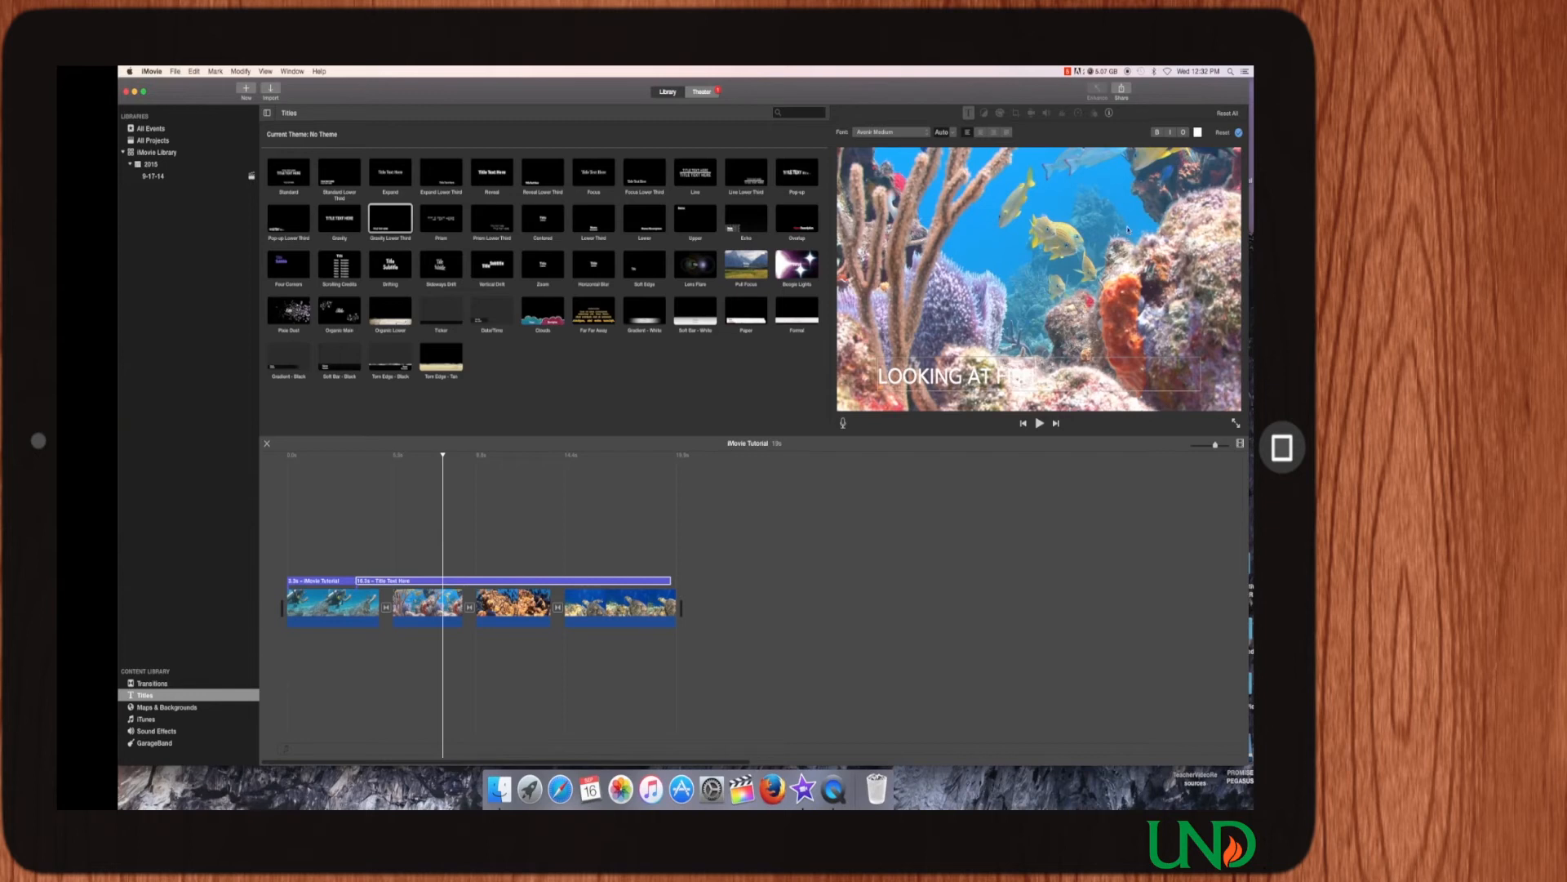
Step: Format the LOOKING AT FISH title as outlined, bold and yellow, apply the changes and close the color picker
left_click(1184, 133)
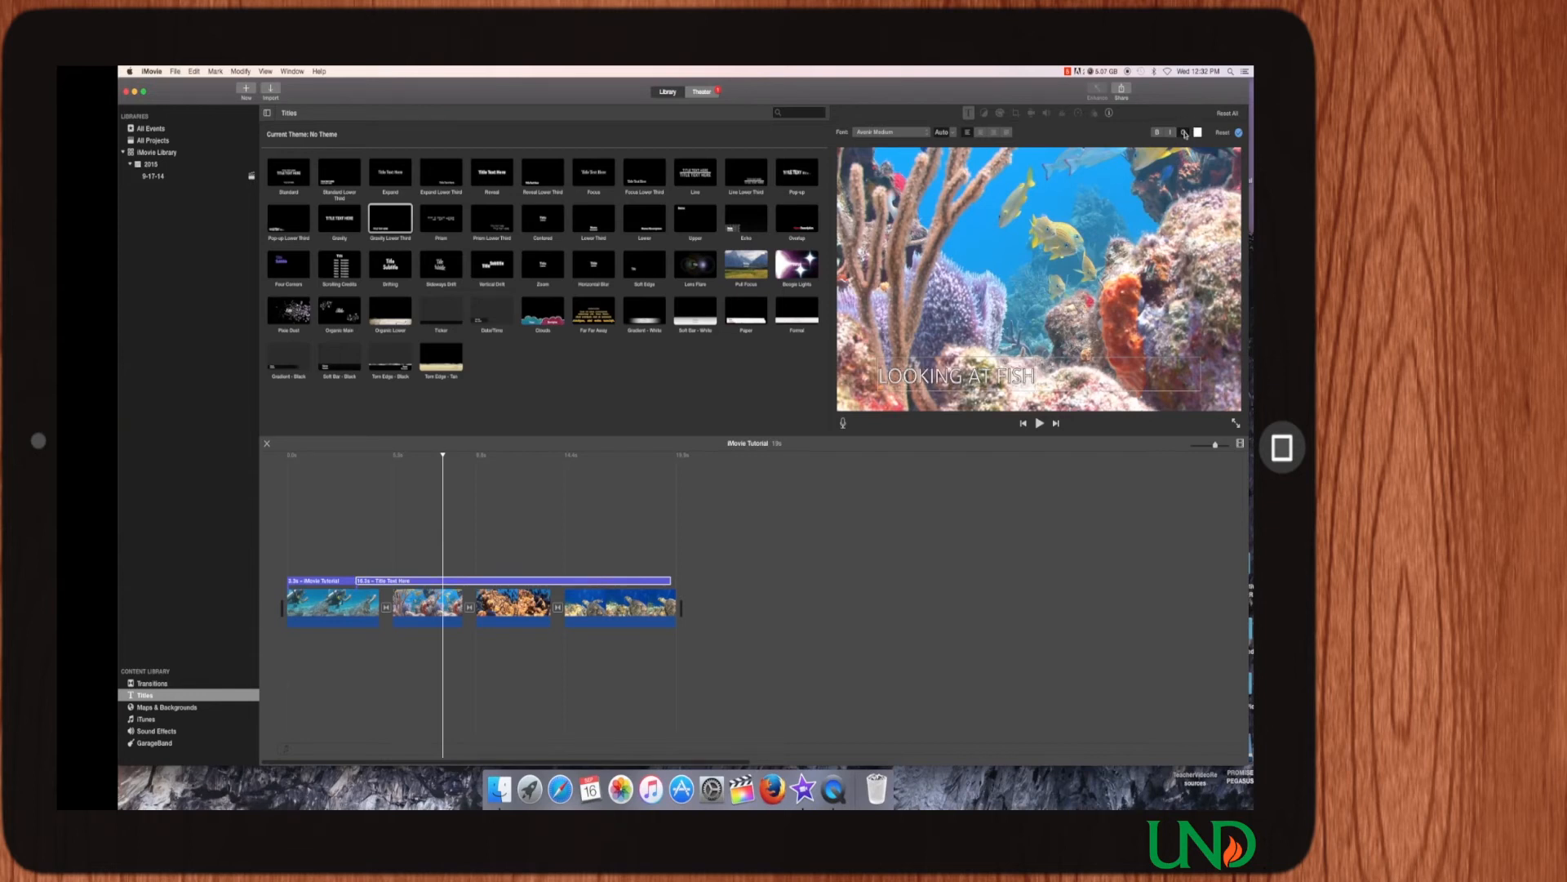
left_click(1156, 133)
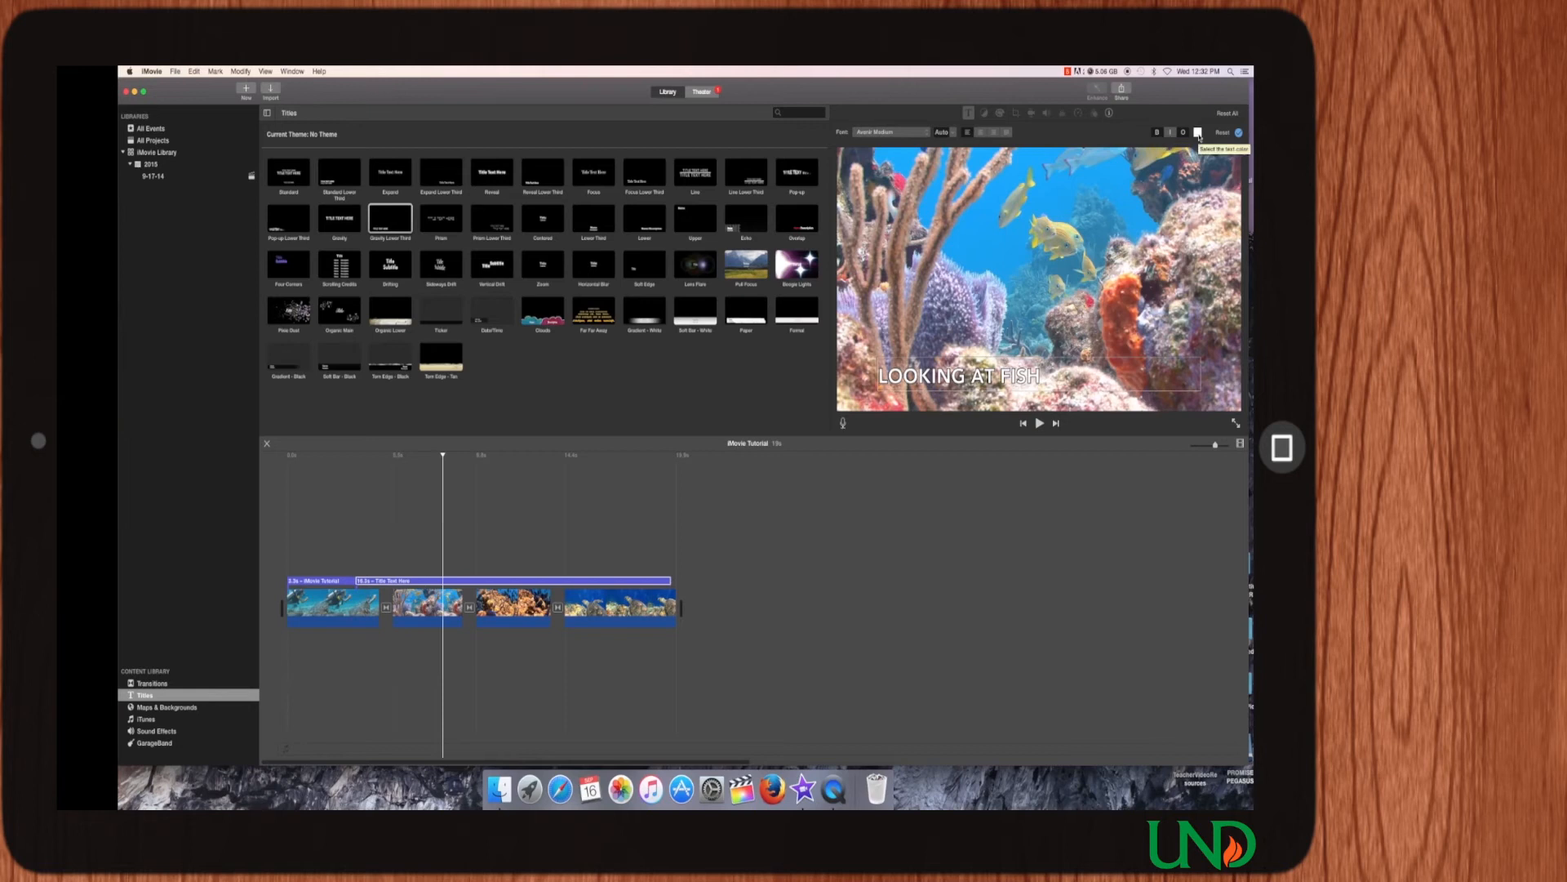
left_click(1197, 133)
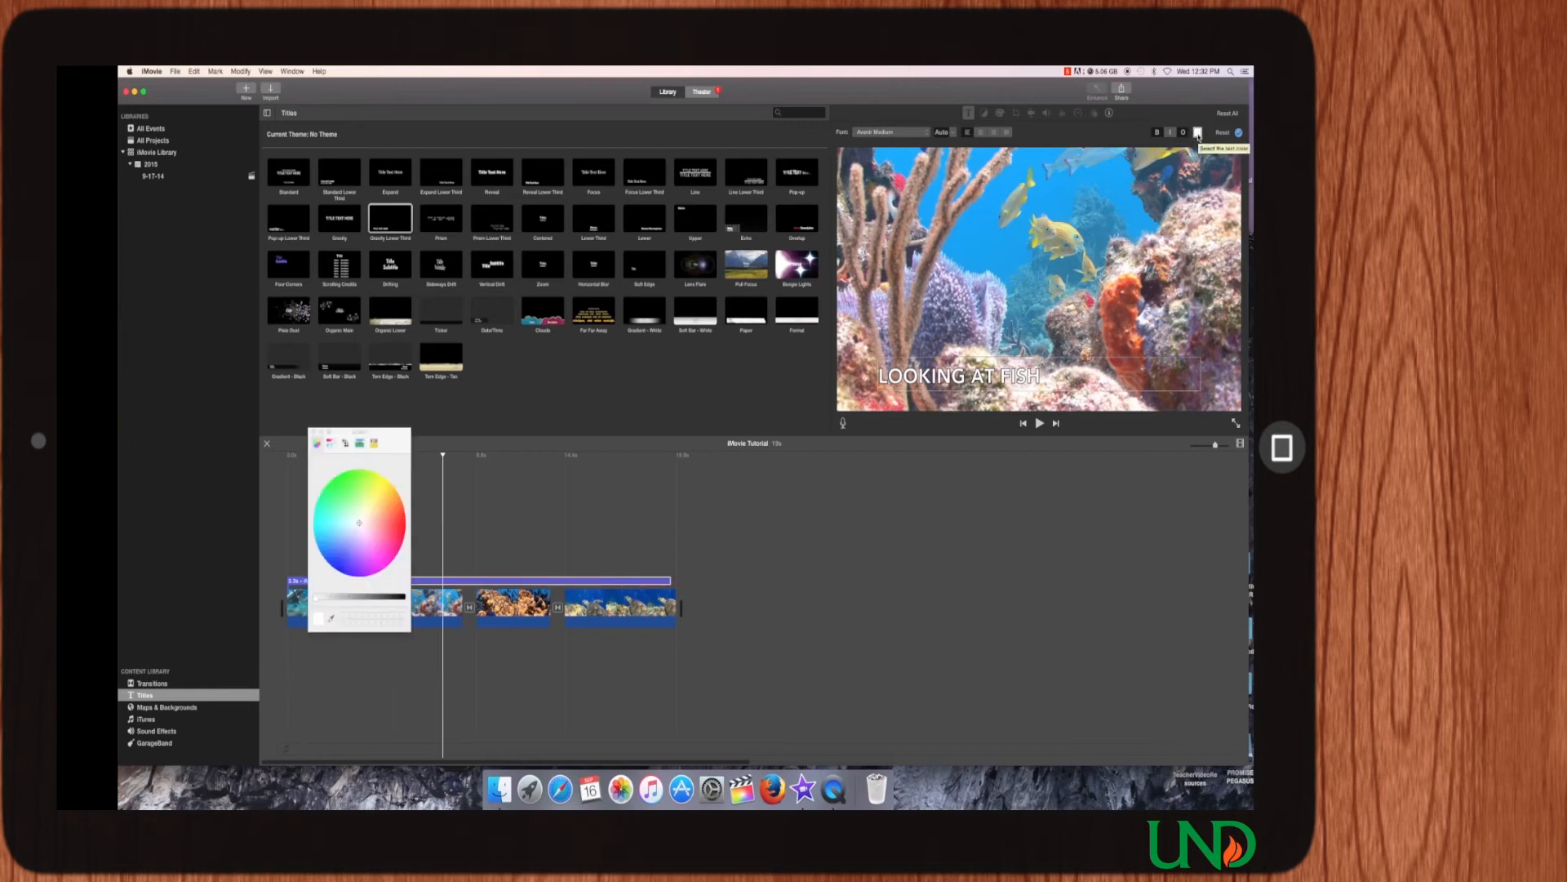
left_click(365, 485)
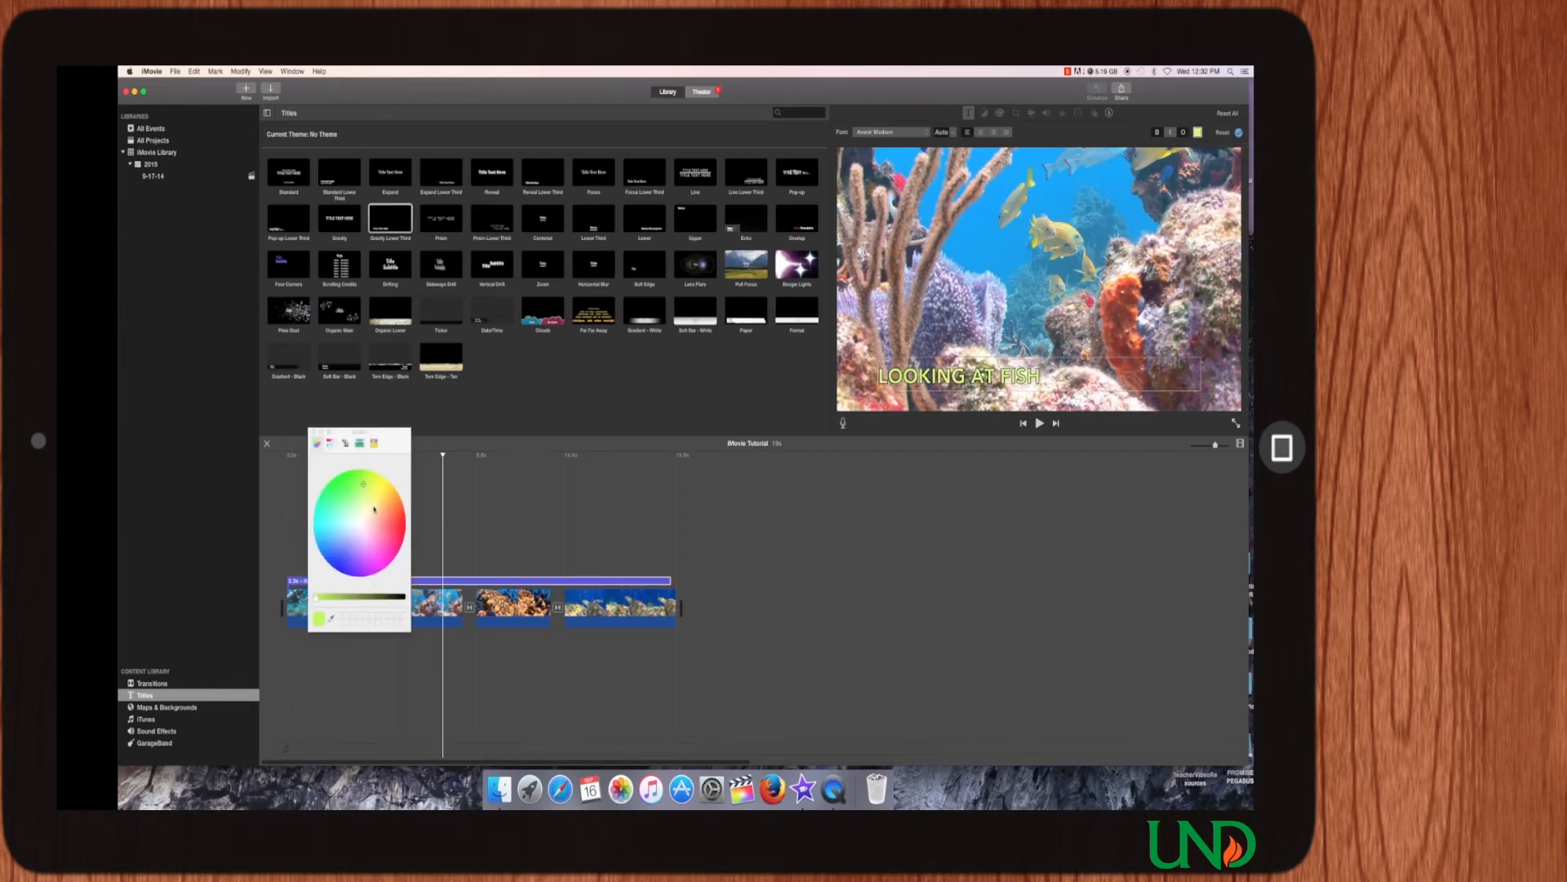
left_click(389, 521)
left_click(369, 564)
left_click(373, 481)
left_click(1238, 132)
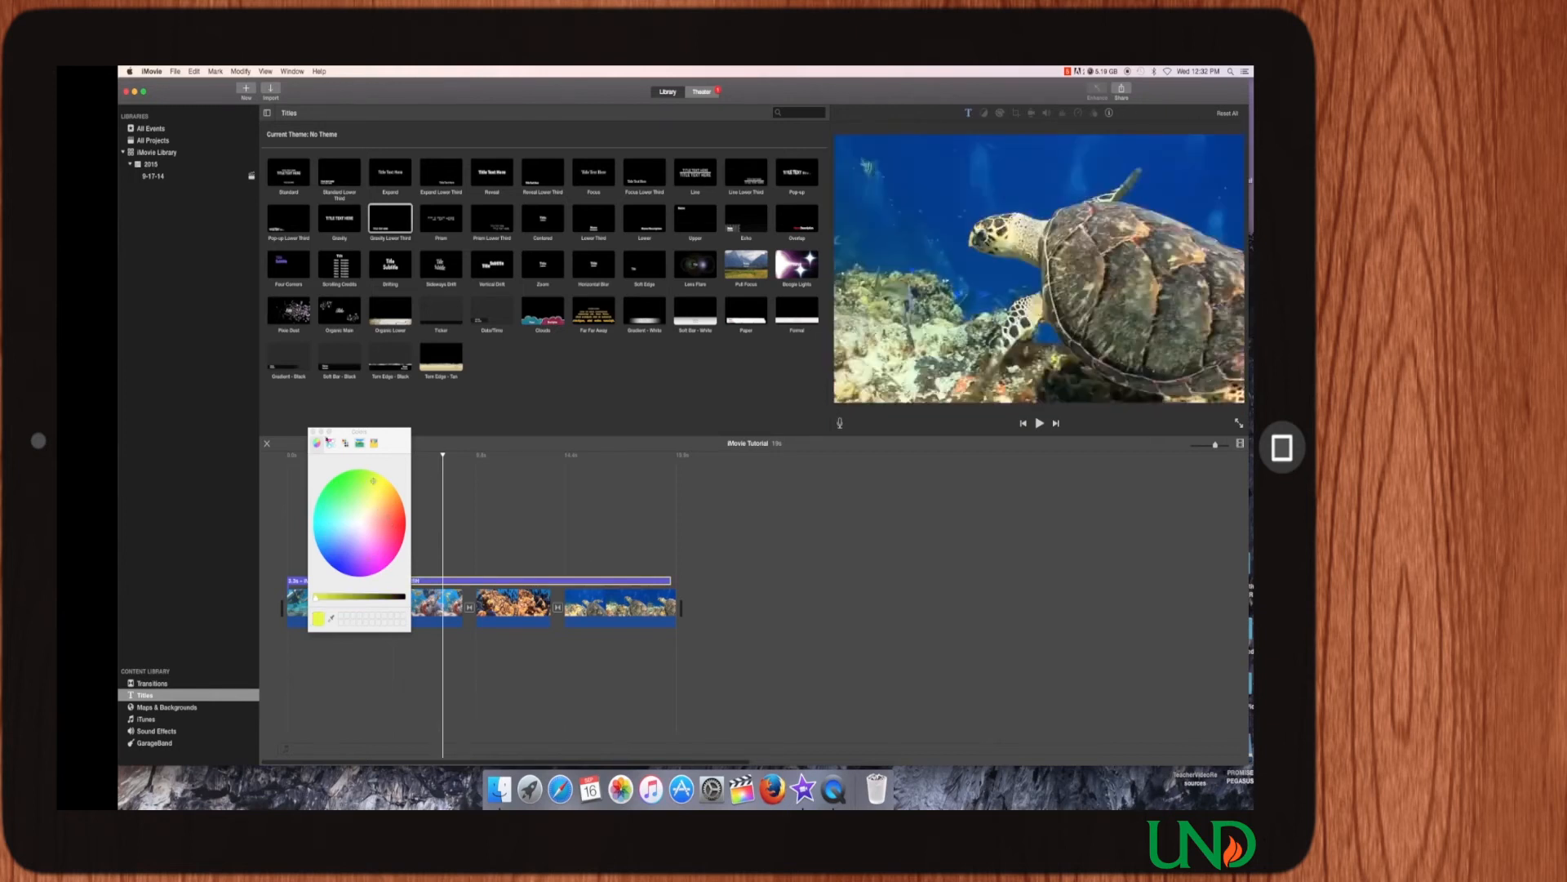
left_click(314, 432)
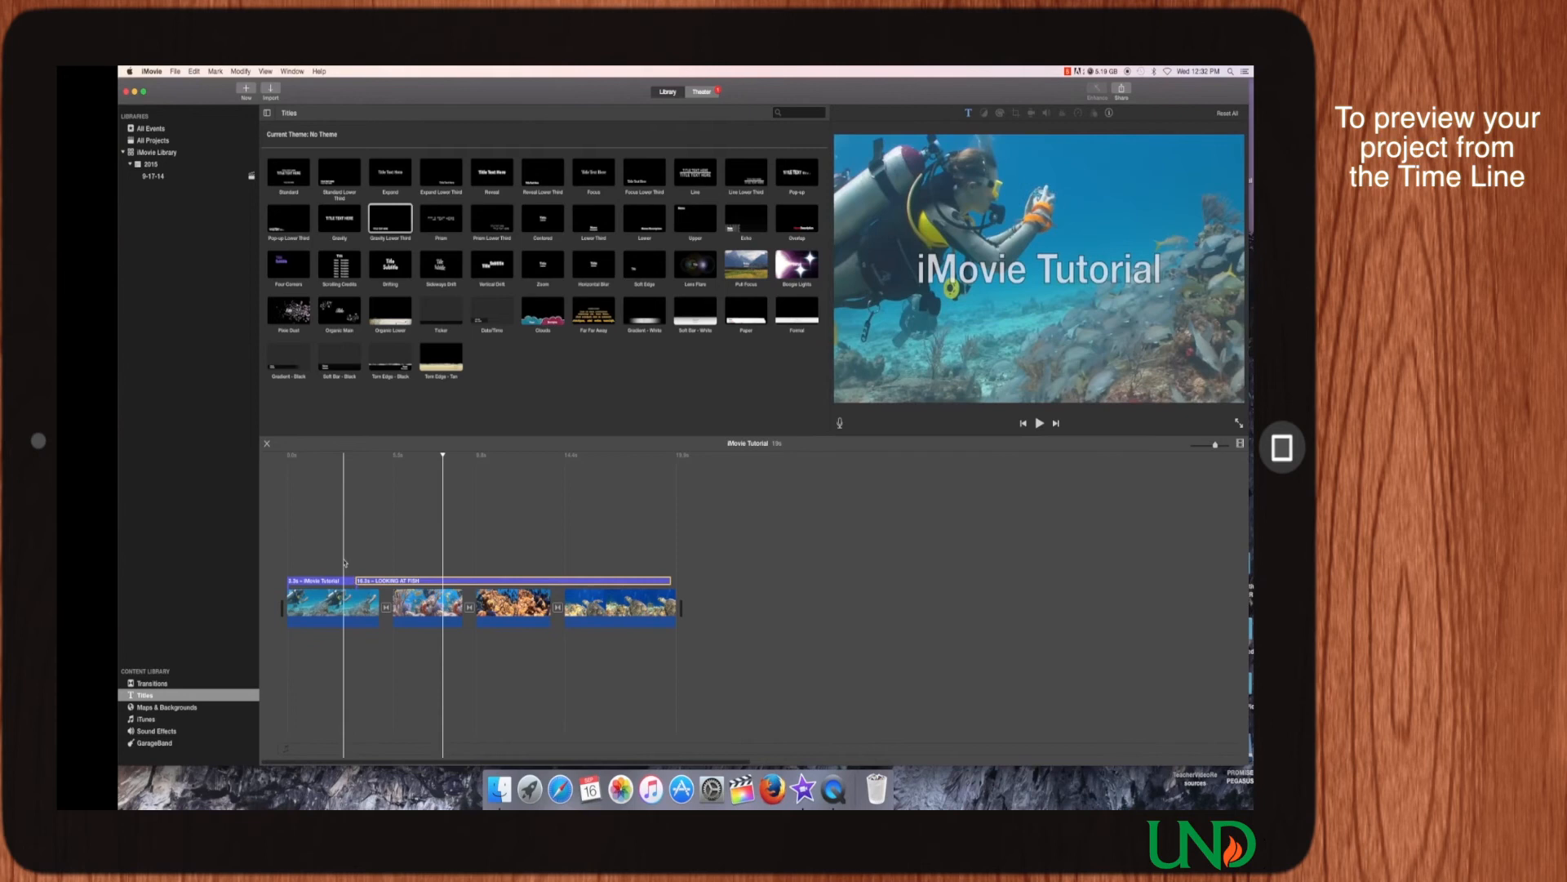
Step: Preview the project from the diver clip through the orange reef clip to check the titles and transitions
key("space")
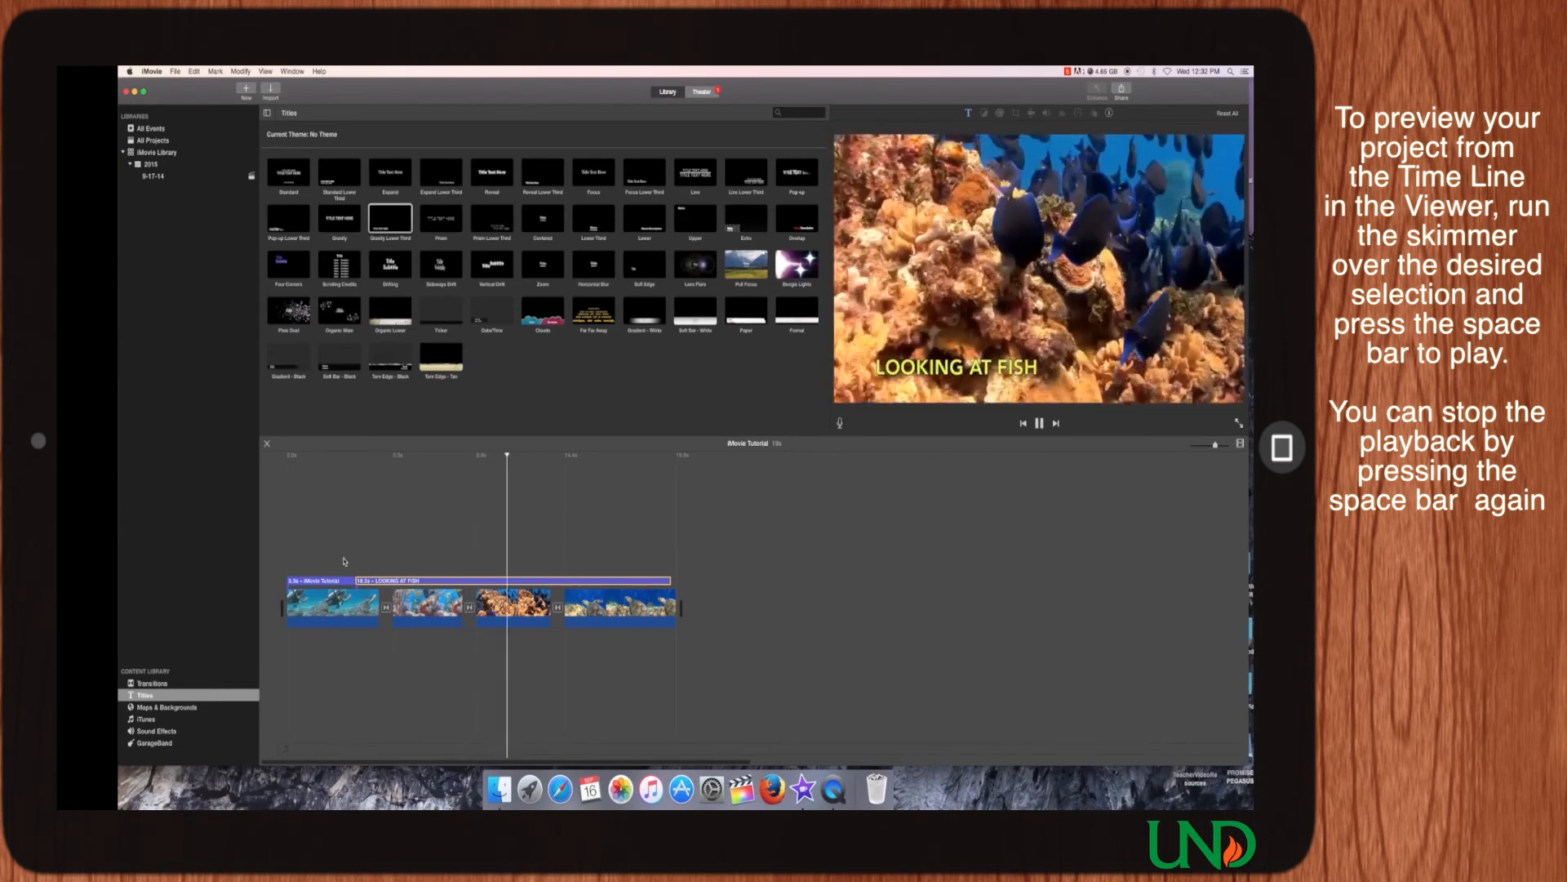
key("space")
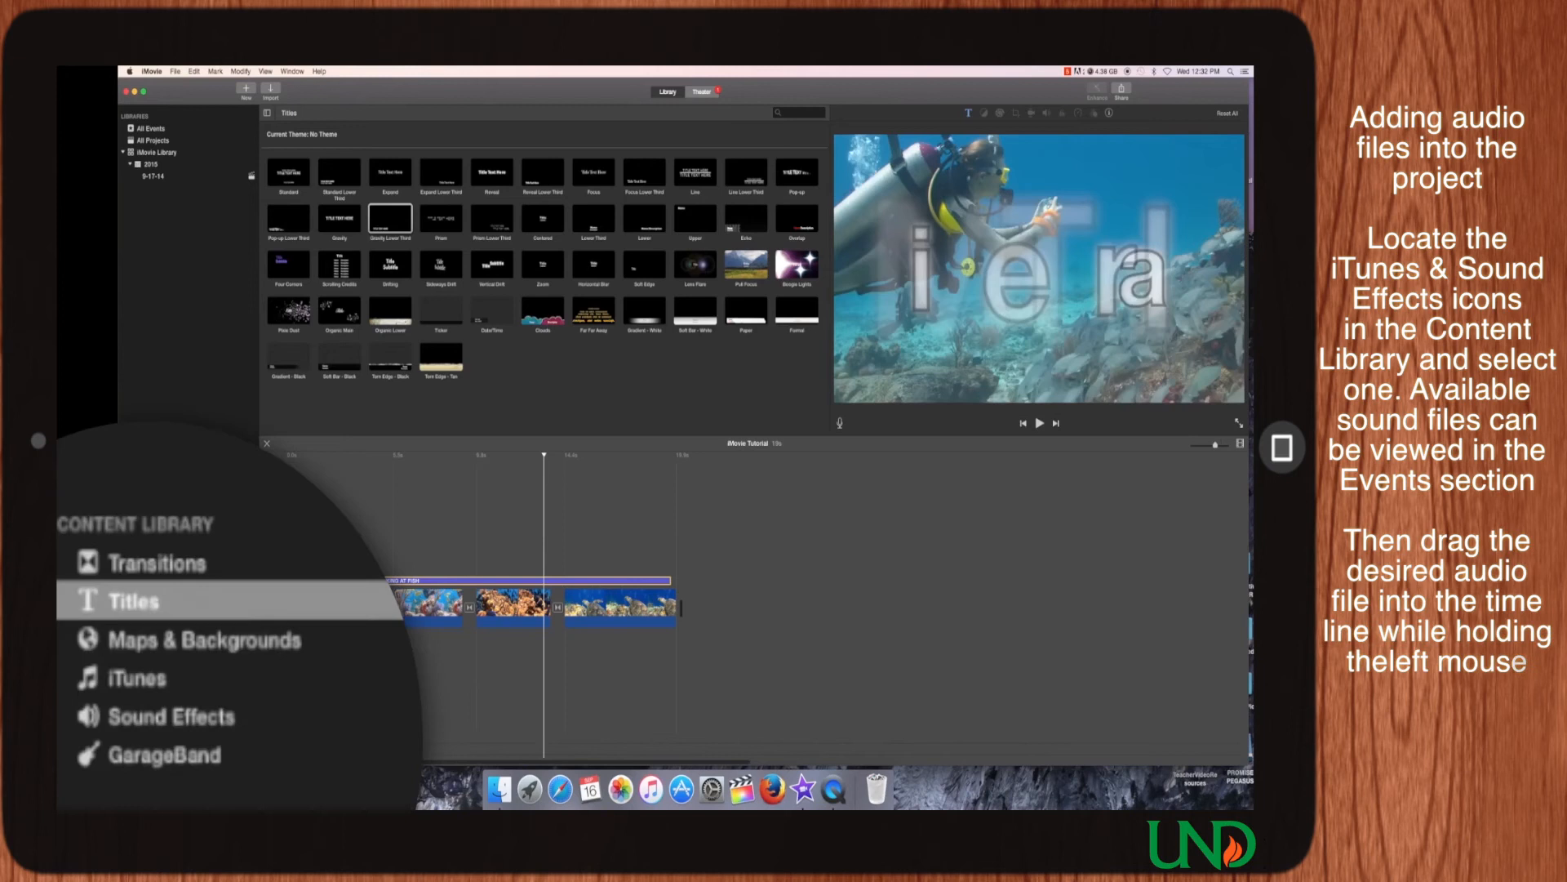
Step: Browse the iTunes audio and sound effects, and place the Sanskrit jingle beneath the clips from the start of the project
left_click(151, 689)
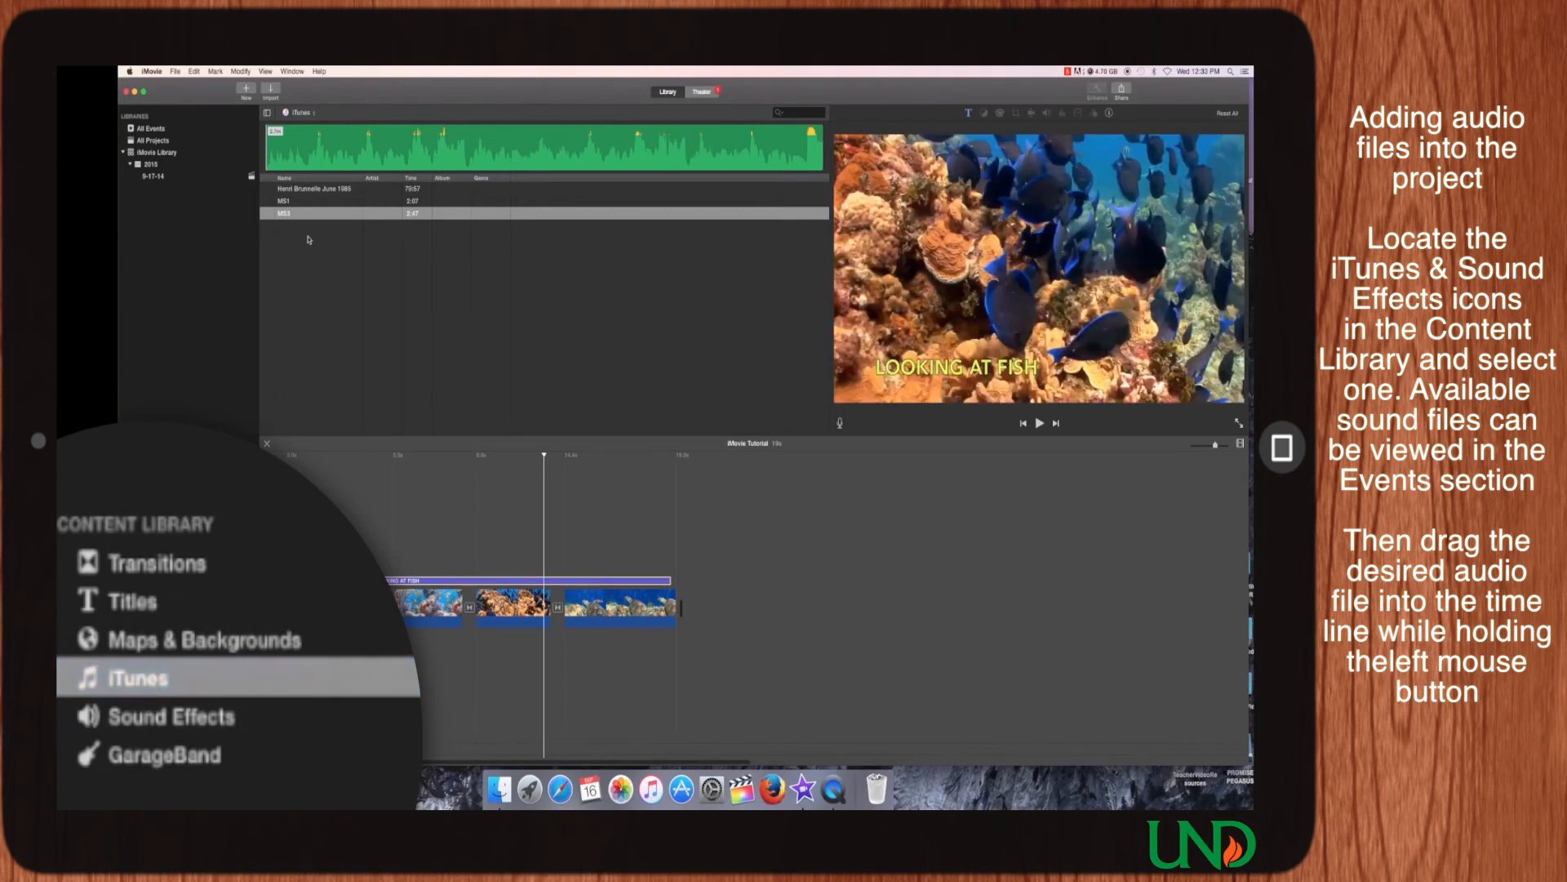
left_click(302, 199)
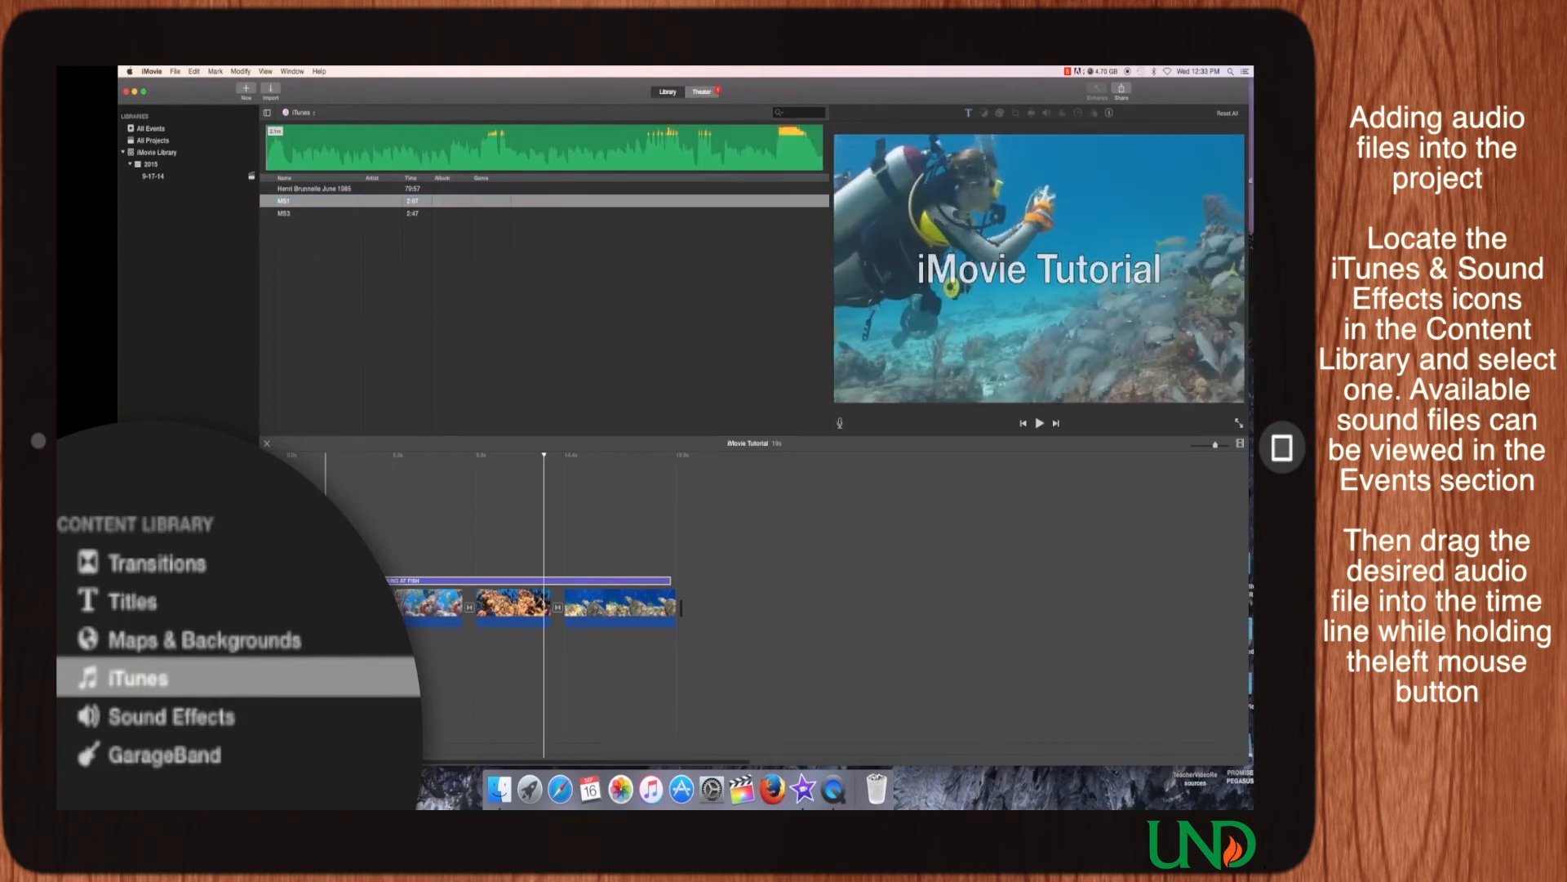
left_click(210, 724)
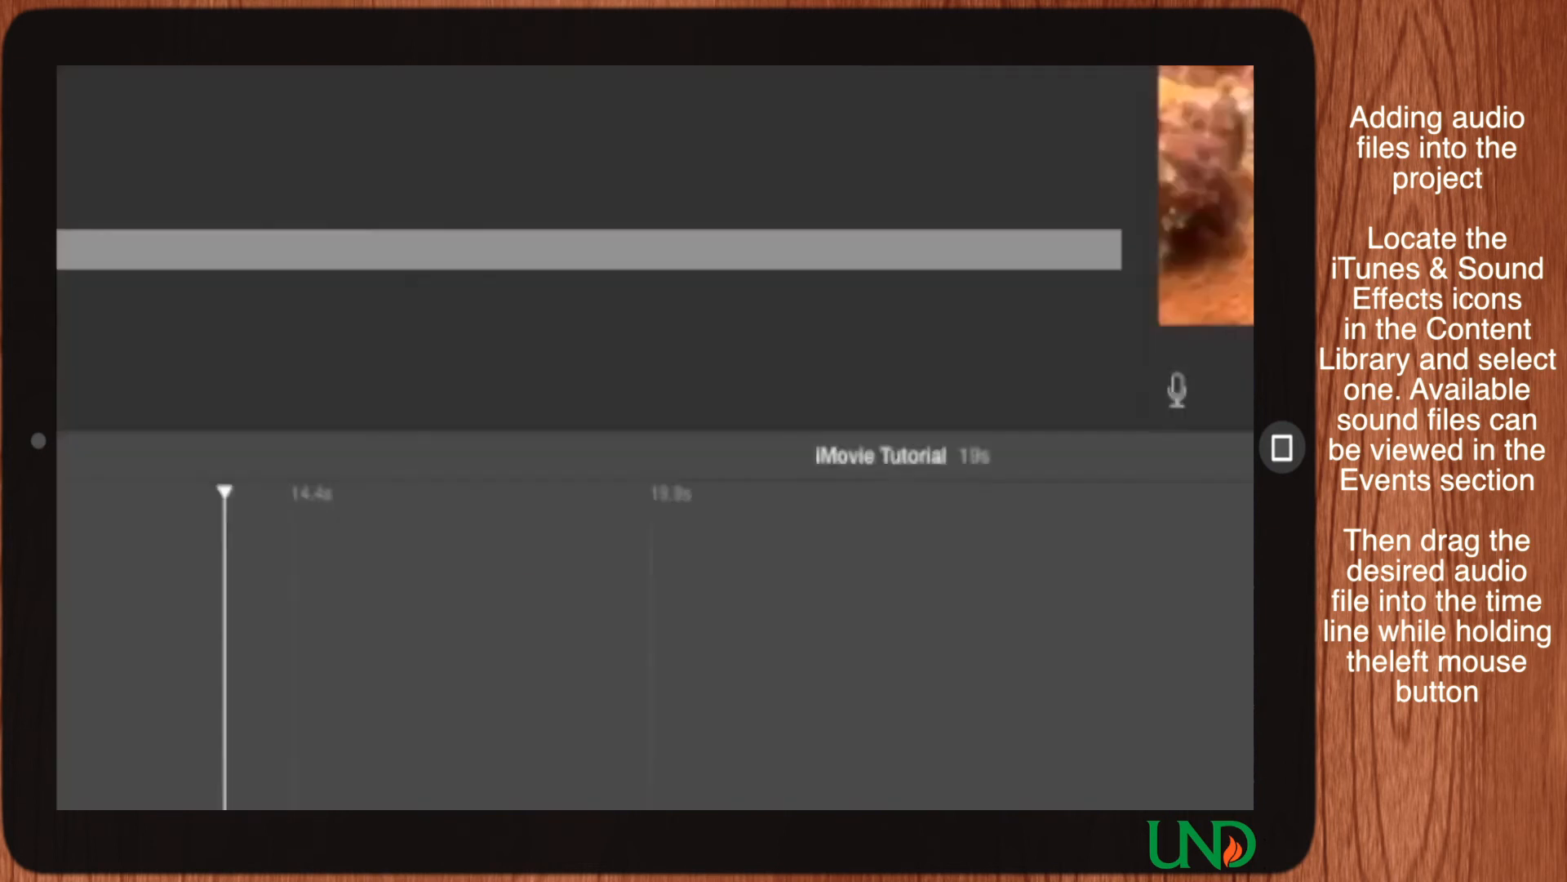
scroll(351, 311, "down", 10)
scroll(302, 373, "down", 15)
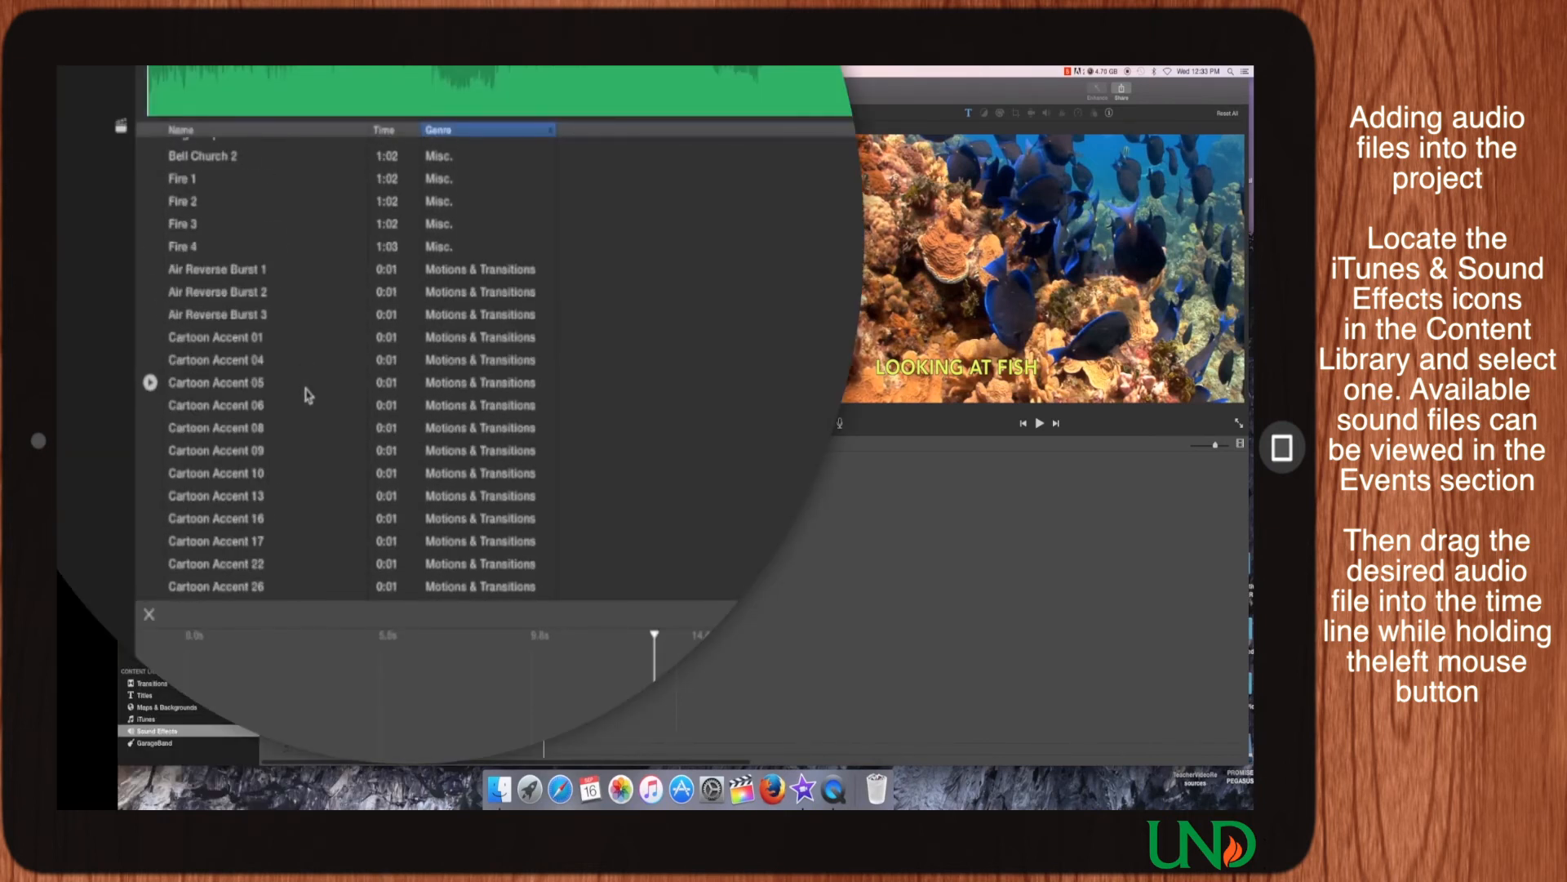
scroll(307, 397, "up", 15)
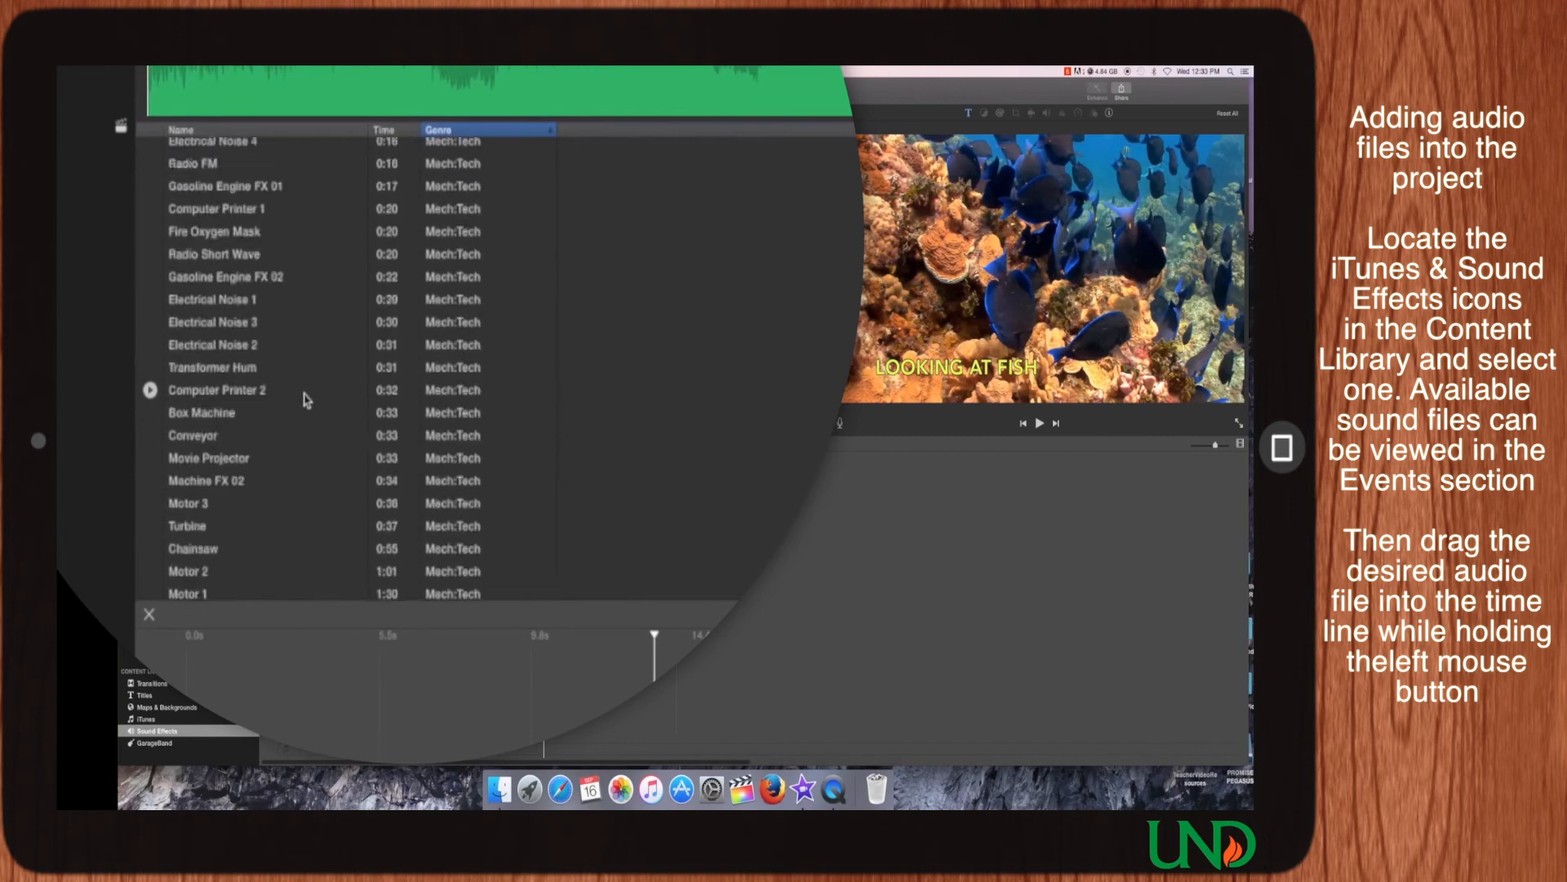
scroll(307, 400, "up", 15)
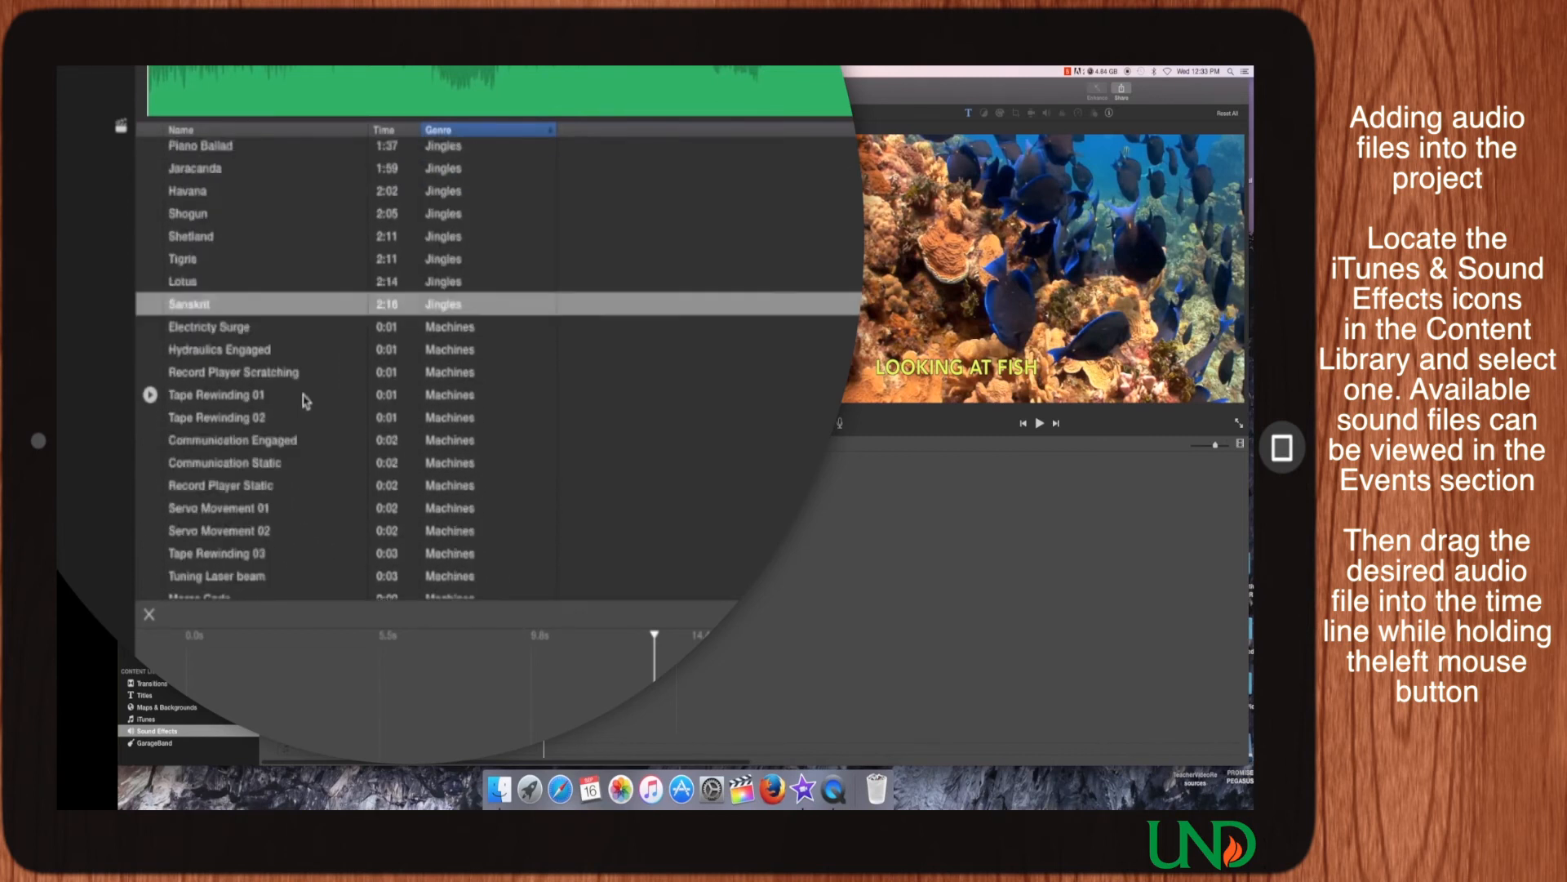
left_click(242, 416)
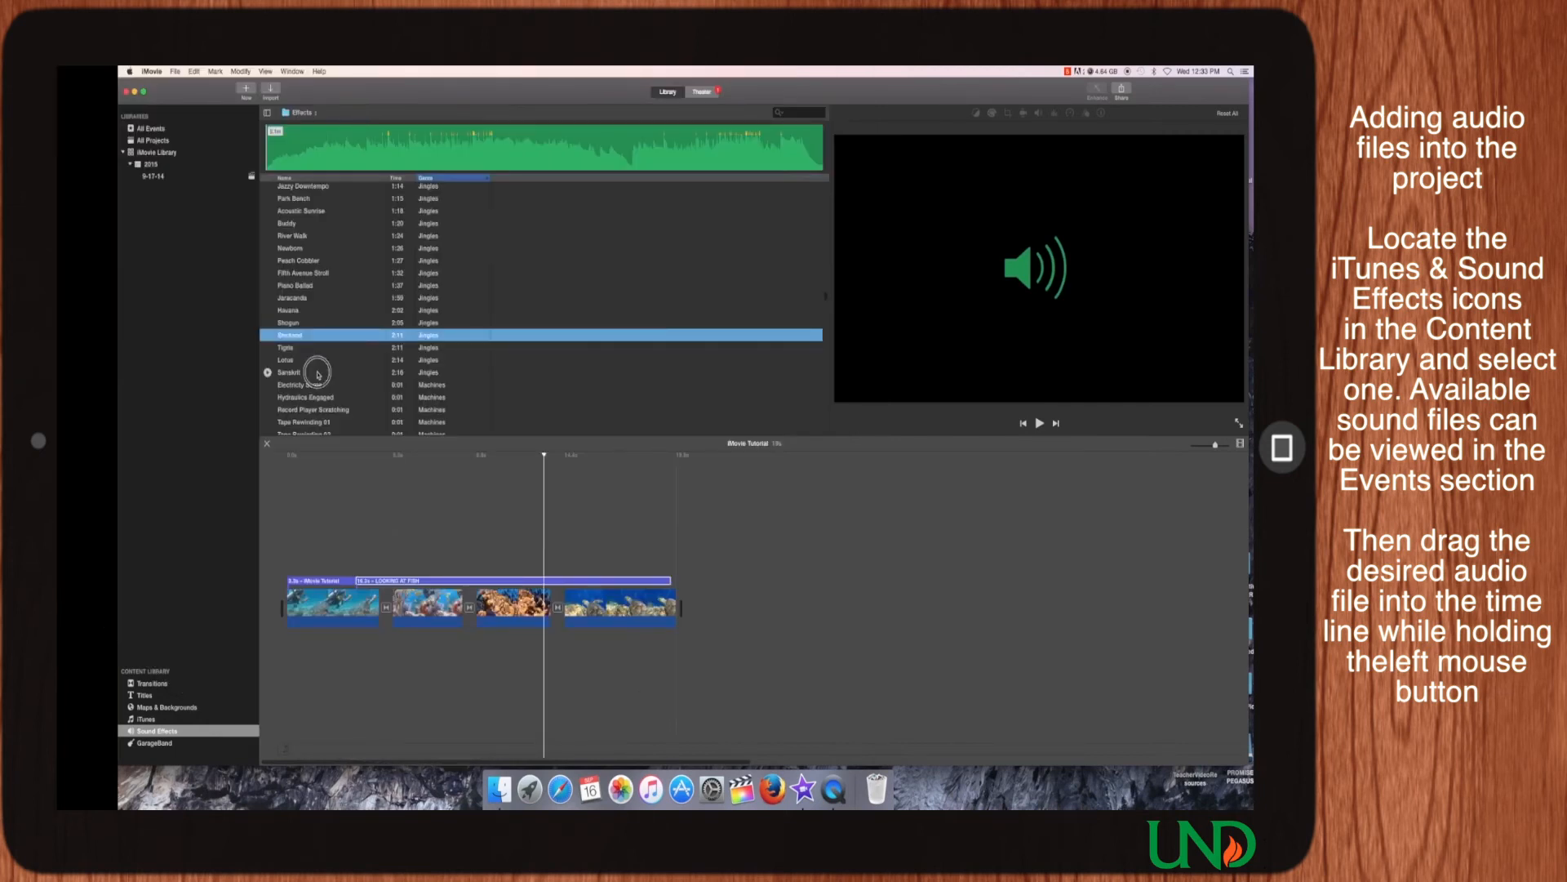
left_click(318, 374)
left_click_drag(319, 373, 286, 642)
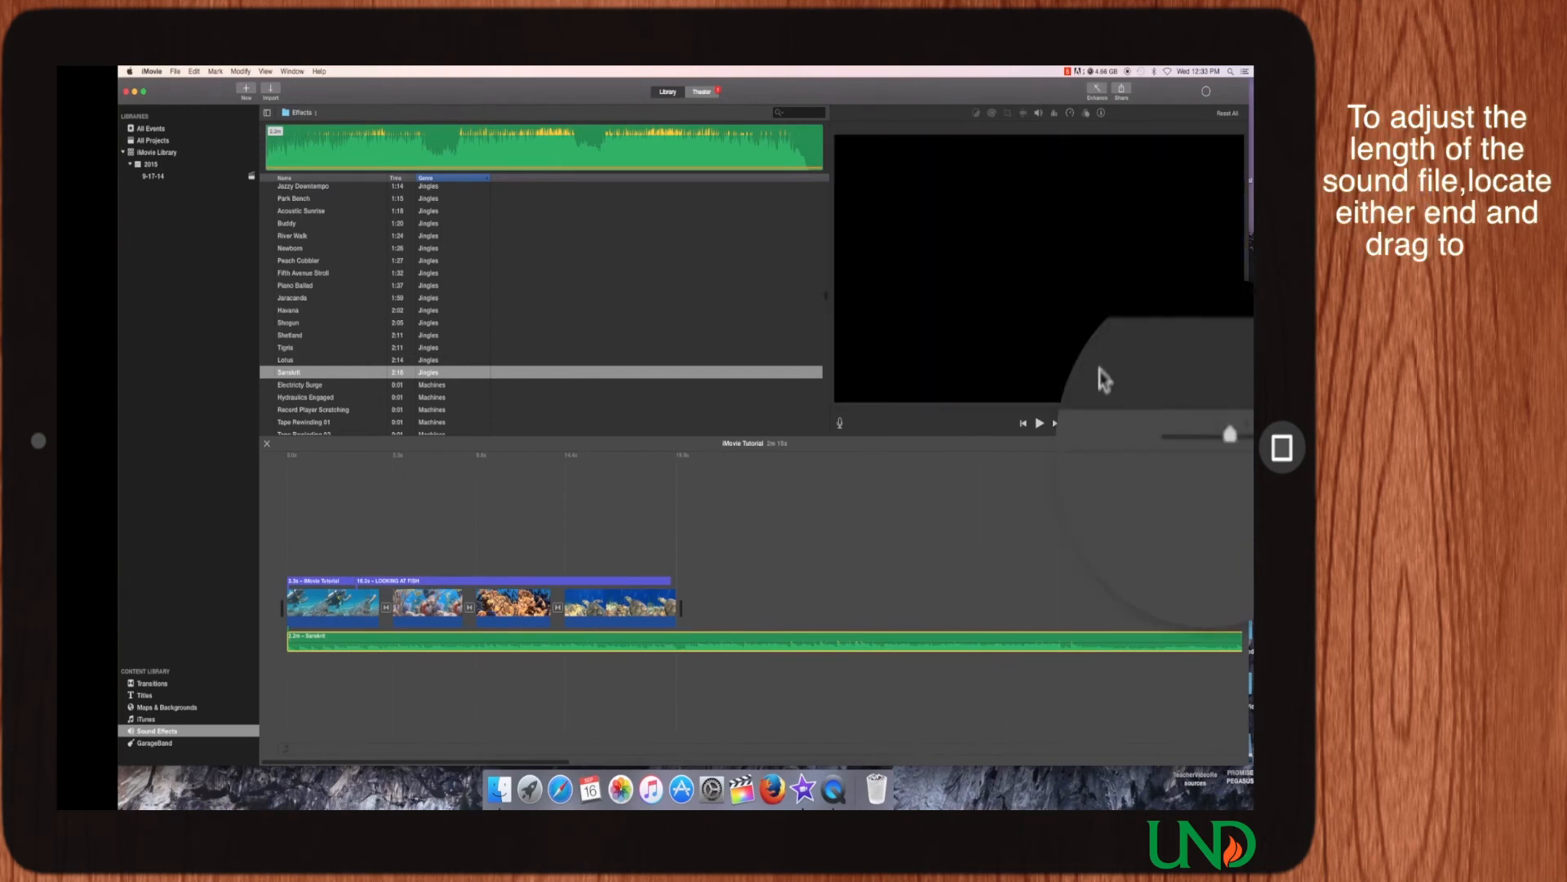
Step: Trim the end of the Sanskrit audio to match the end of the last video clip, and preview the opening clips
left_click_drag(1216, 437, 1204, 443)
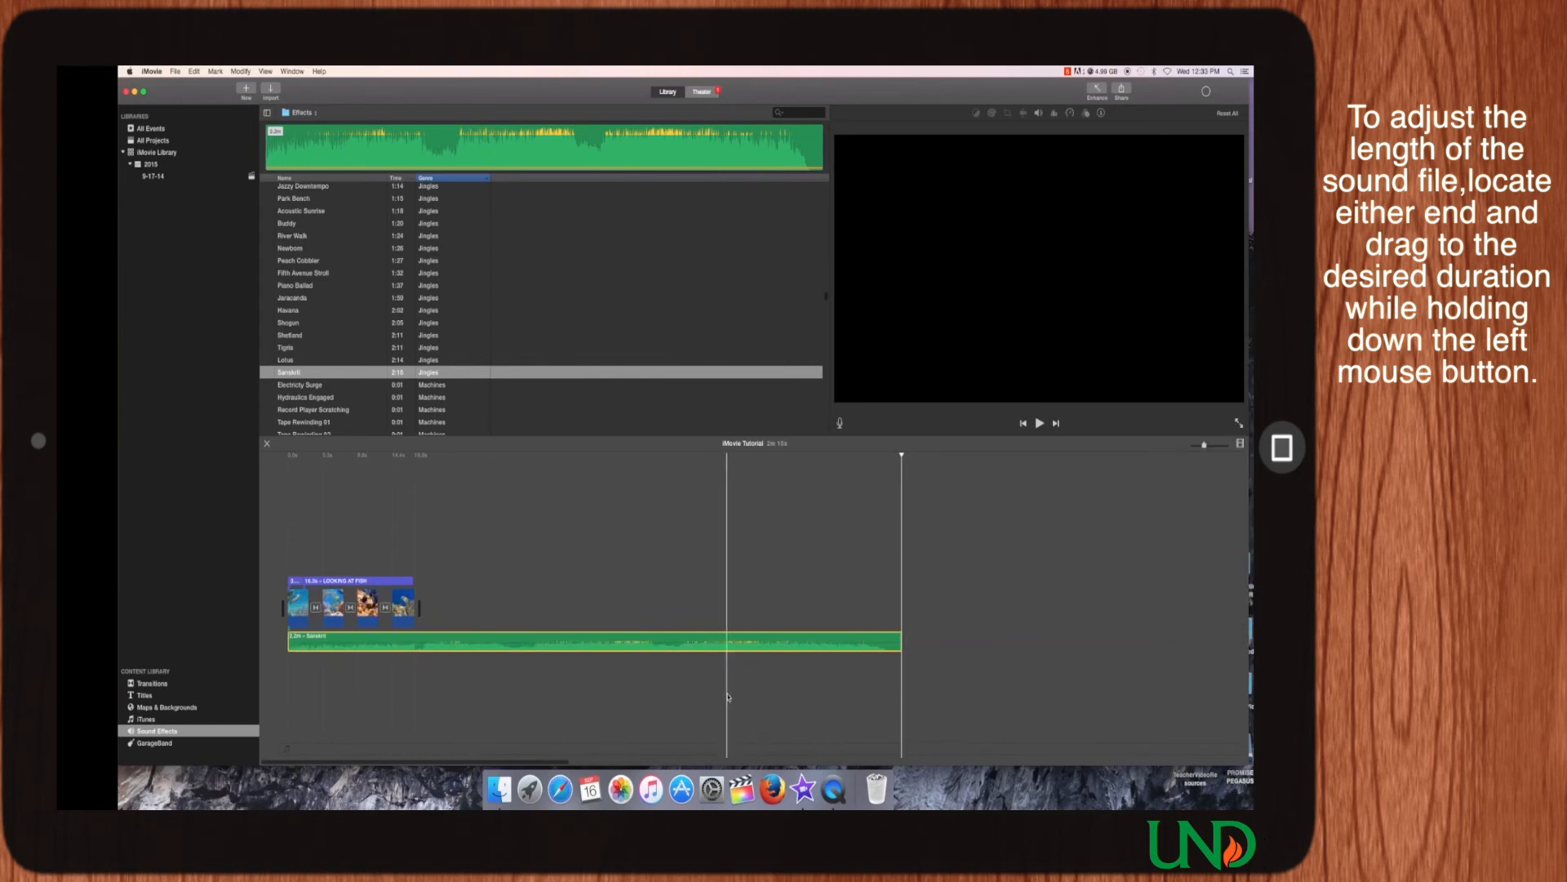
left_click_drag(900, 634, 414, 634)
left_click_drag(1204, 445, 1215, 445)
left_click_drag(508, 761, 419, 761)
key("space")
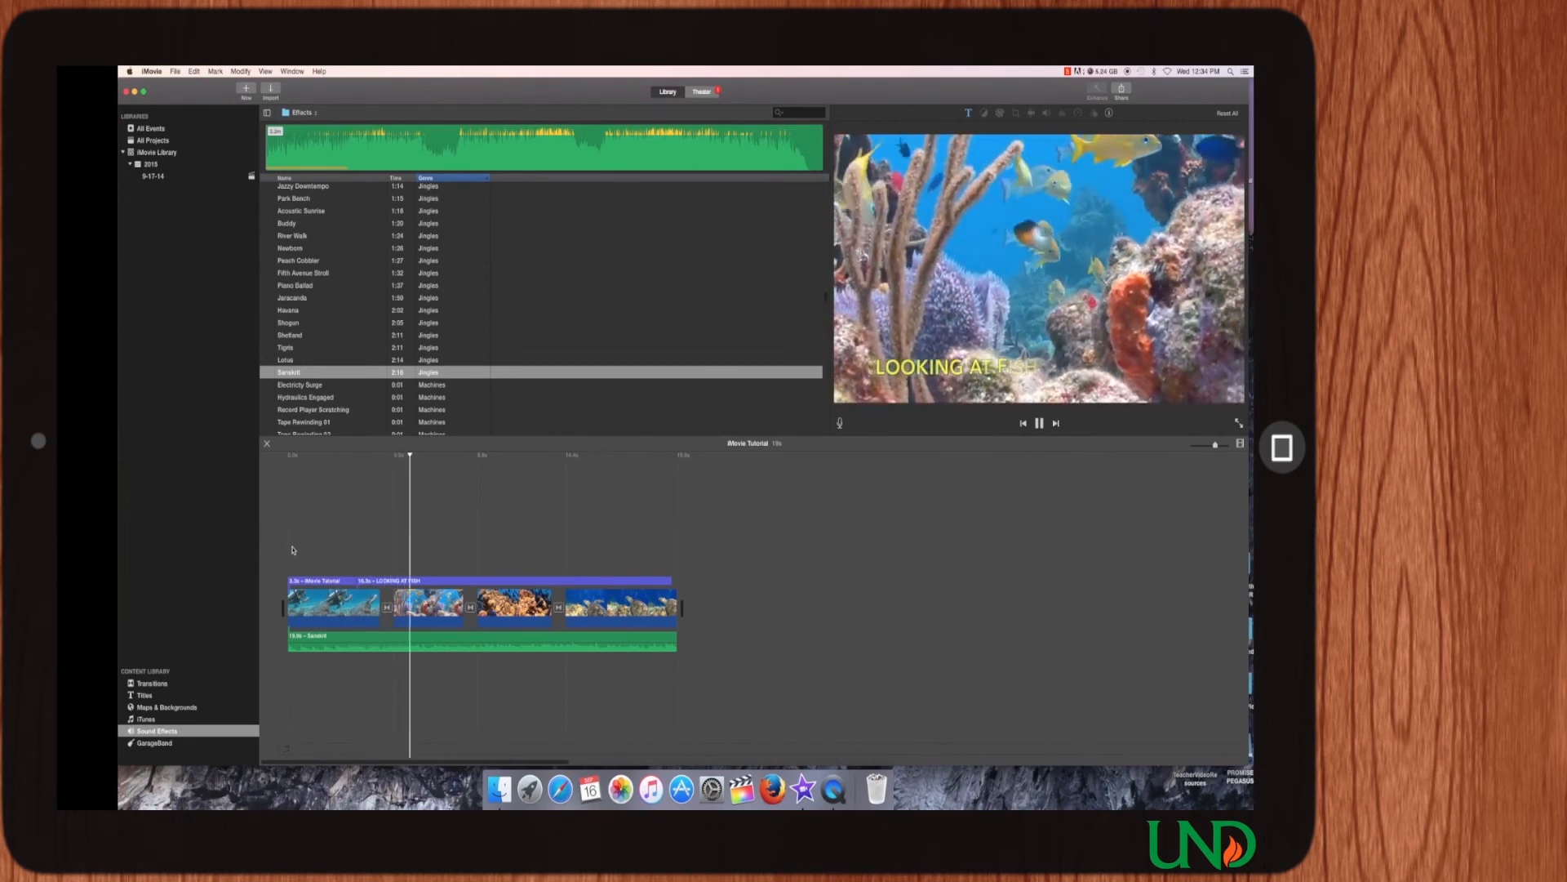
key("space")
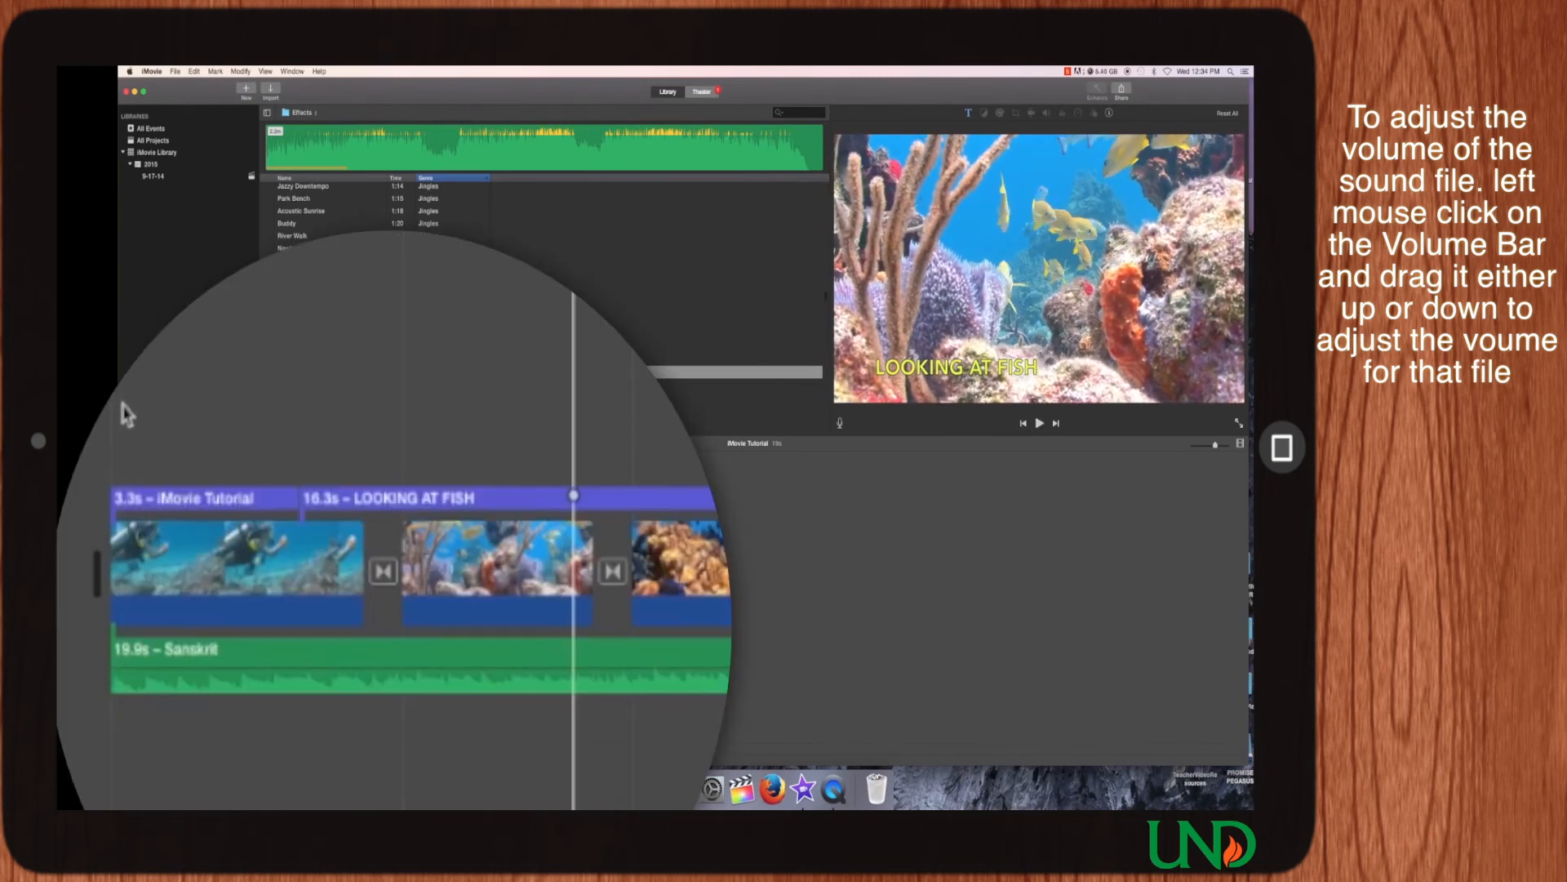
Step: Adjust the volume of the Sanskrit audio, apply volume fades at its end and start, and play back the result
mouse_move(321, 669)
left_mouse_down()
mouse_move(325, 685)
mouse_move(324, 668)
left_mouse_up()
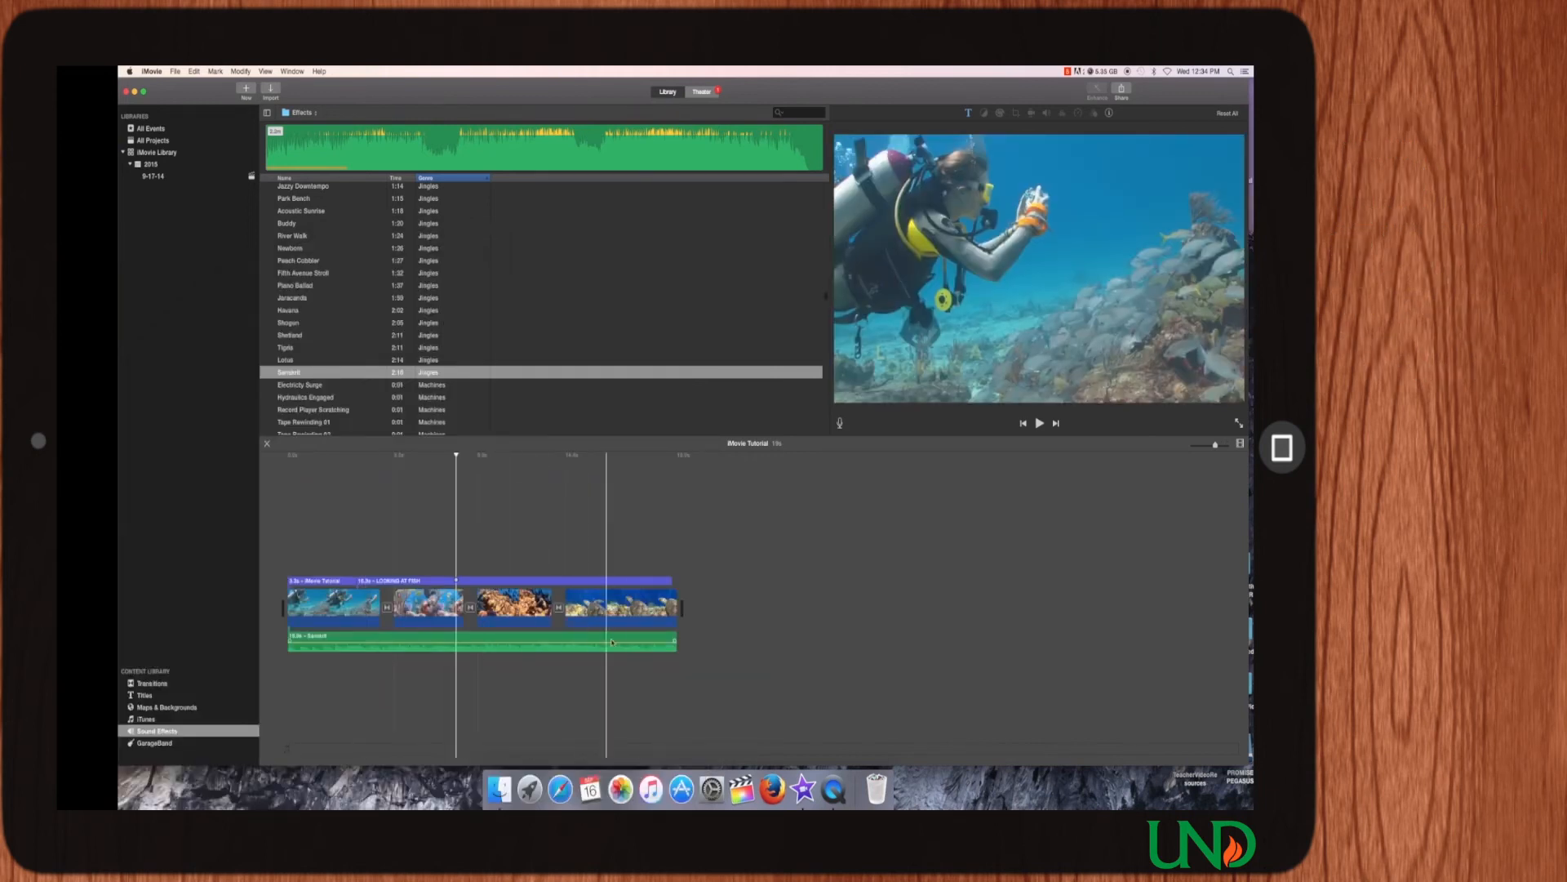
left_click_drag(675, 641, 647, 643)
left_click_drag(678, 704, 719, 703)
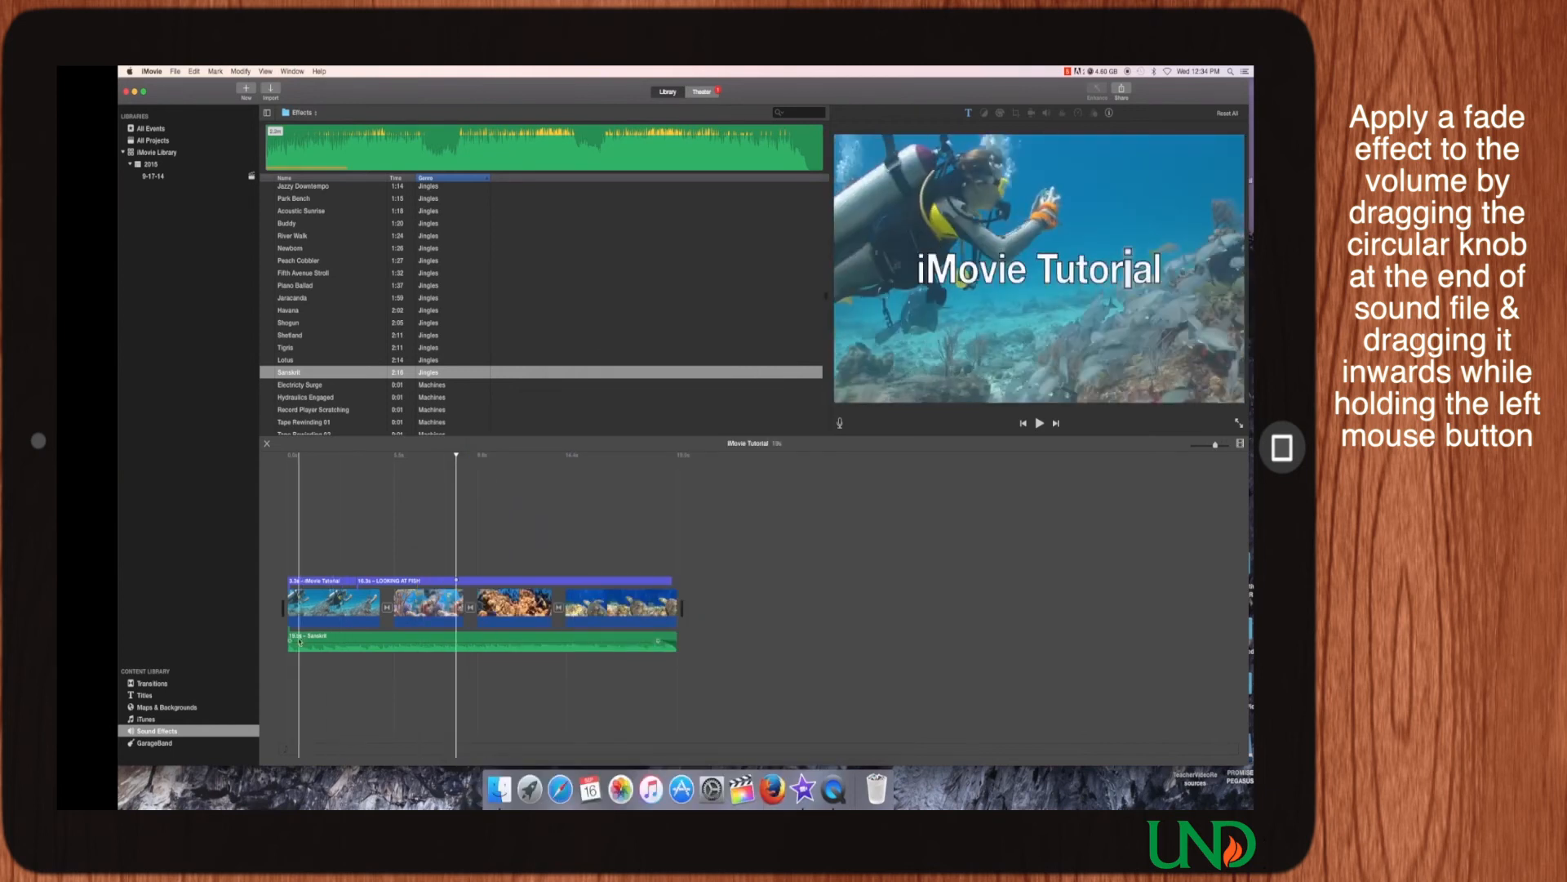
mouse_move(292, 641)
left_mouse_down()
mouse_move(245, 635)
mouse_move(276, 634)
left_mouse_up()
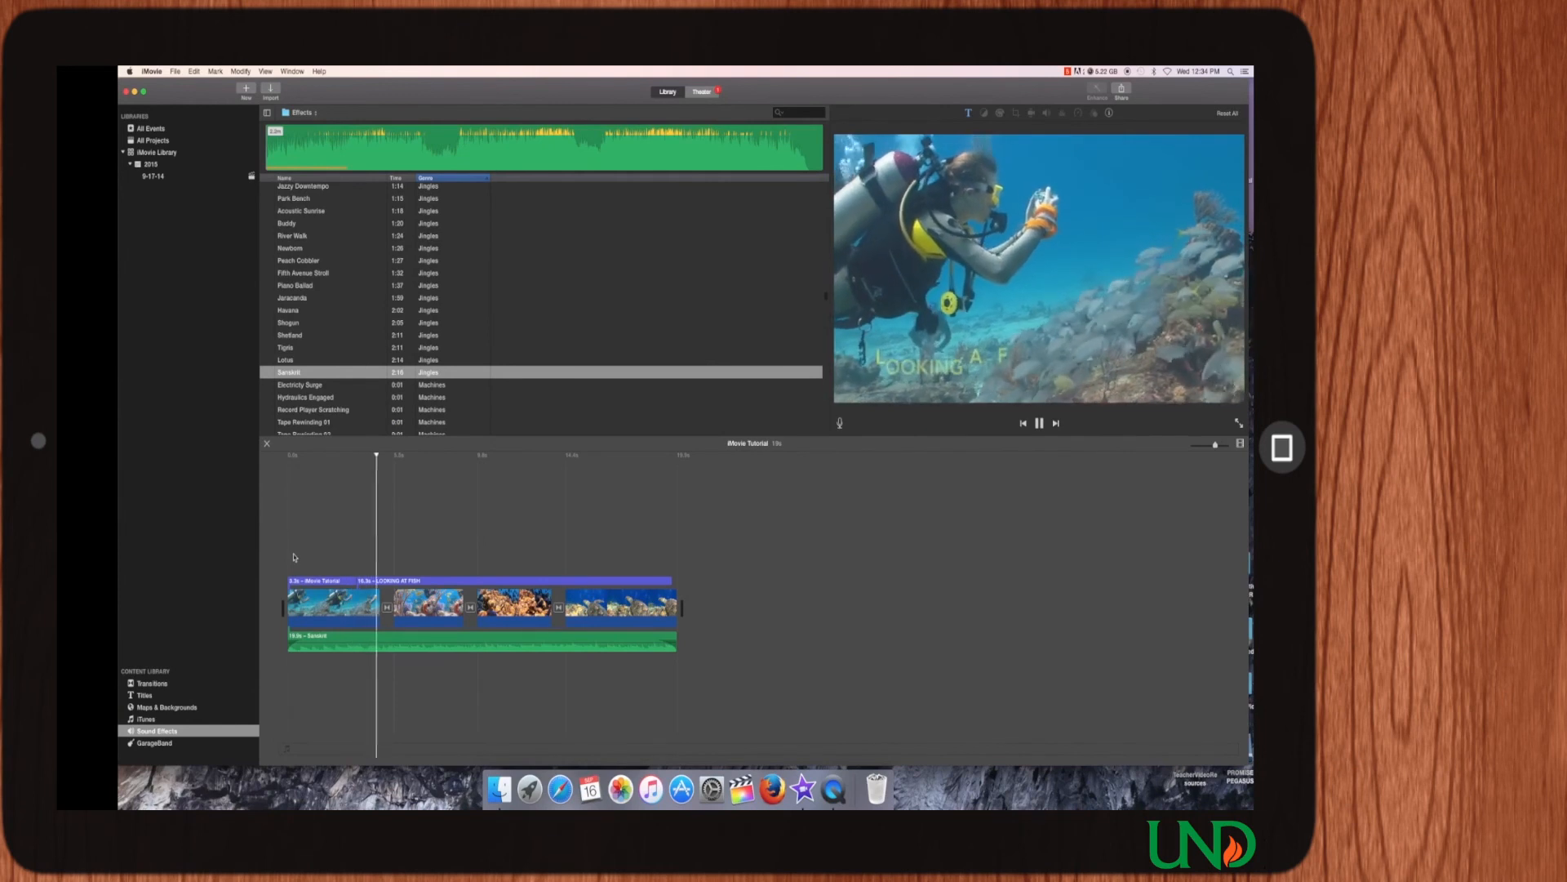
key("space")
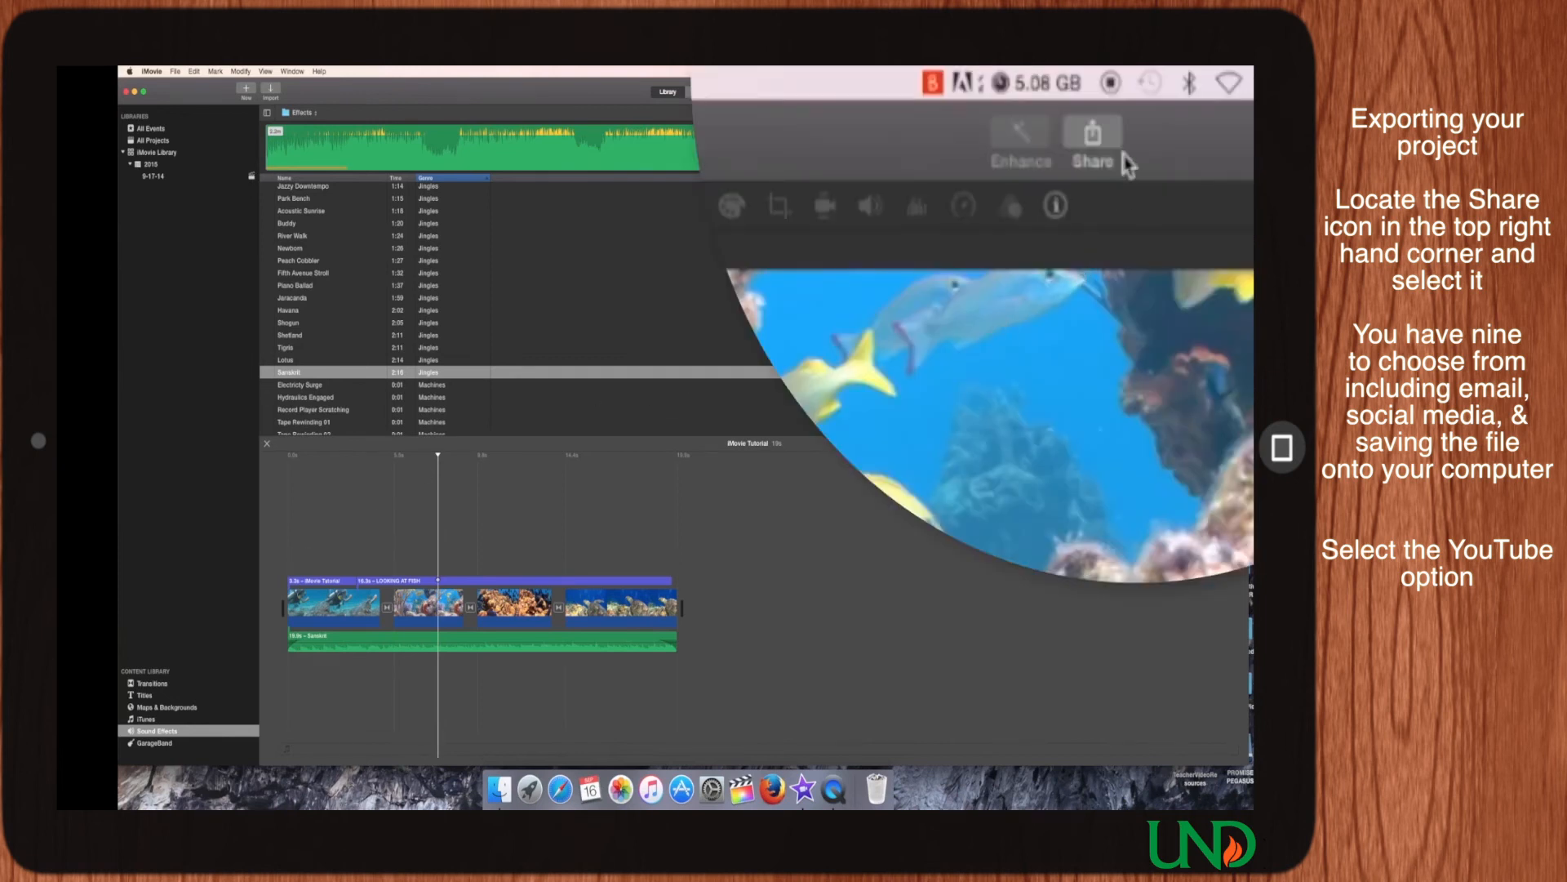
Step: Start sharing the project to YouTube and add "Fish" to the iMovie tag
left_click(1122, 90)
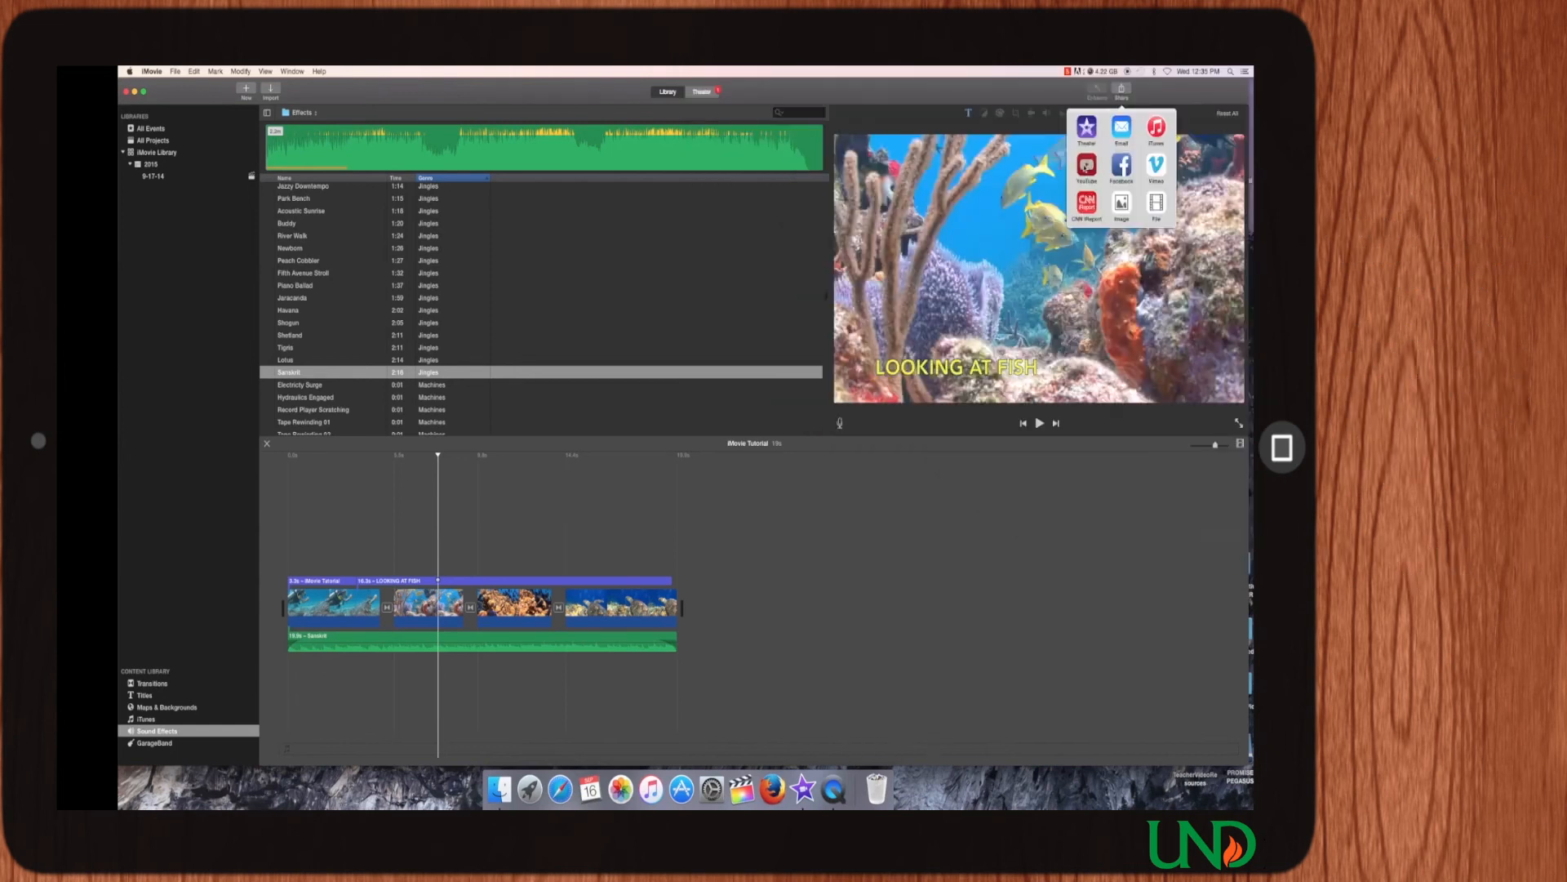
left_click(1084, 168)
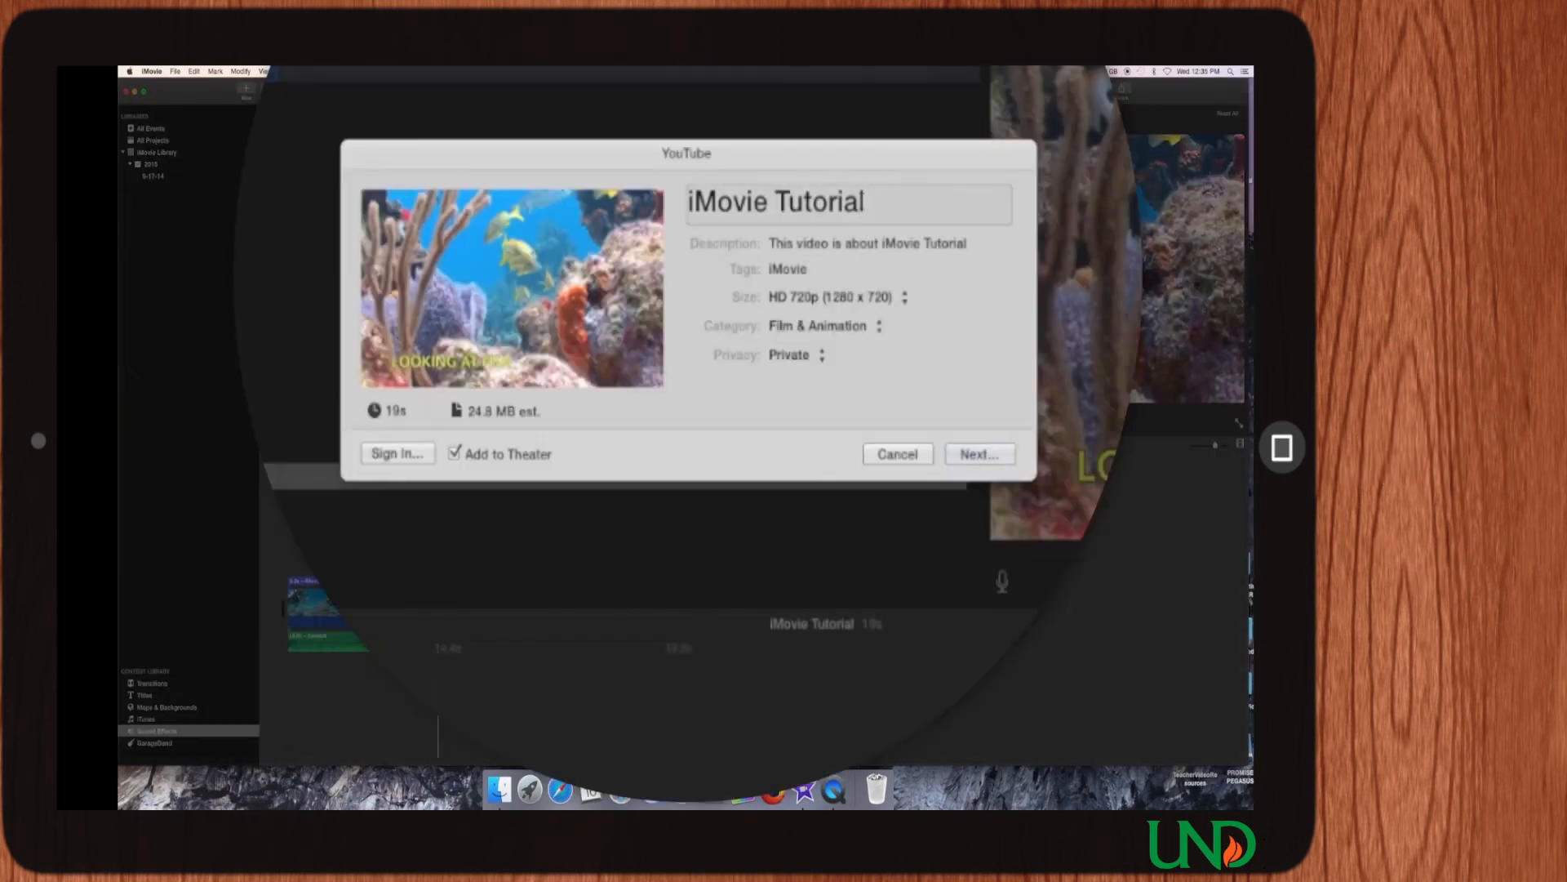
left_click(902, 204)
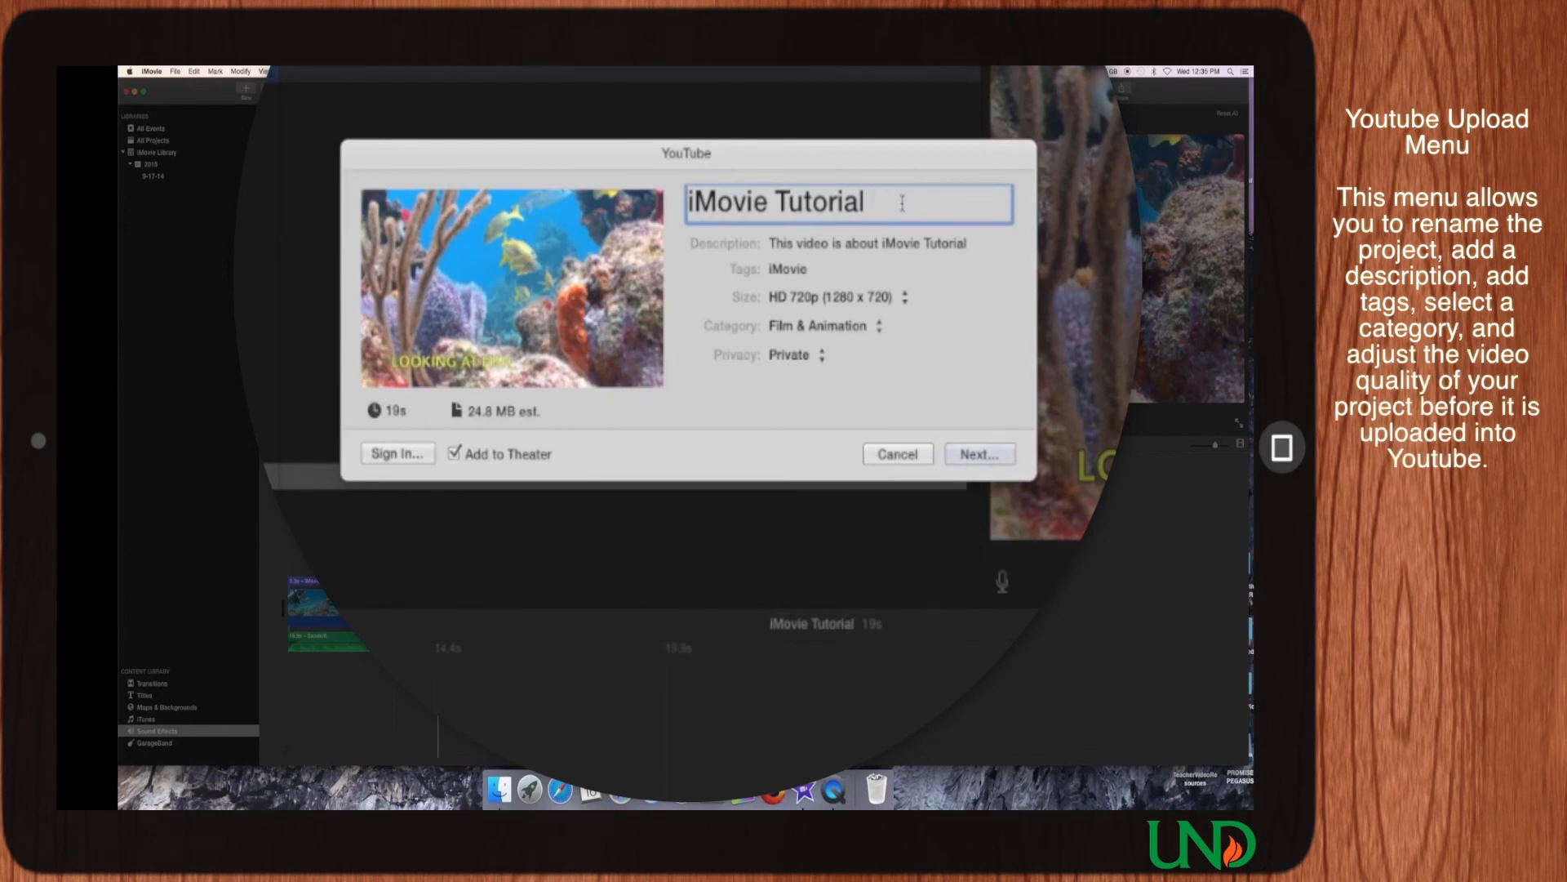
left_click(981, 245)
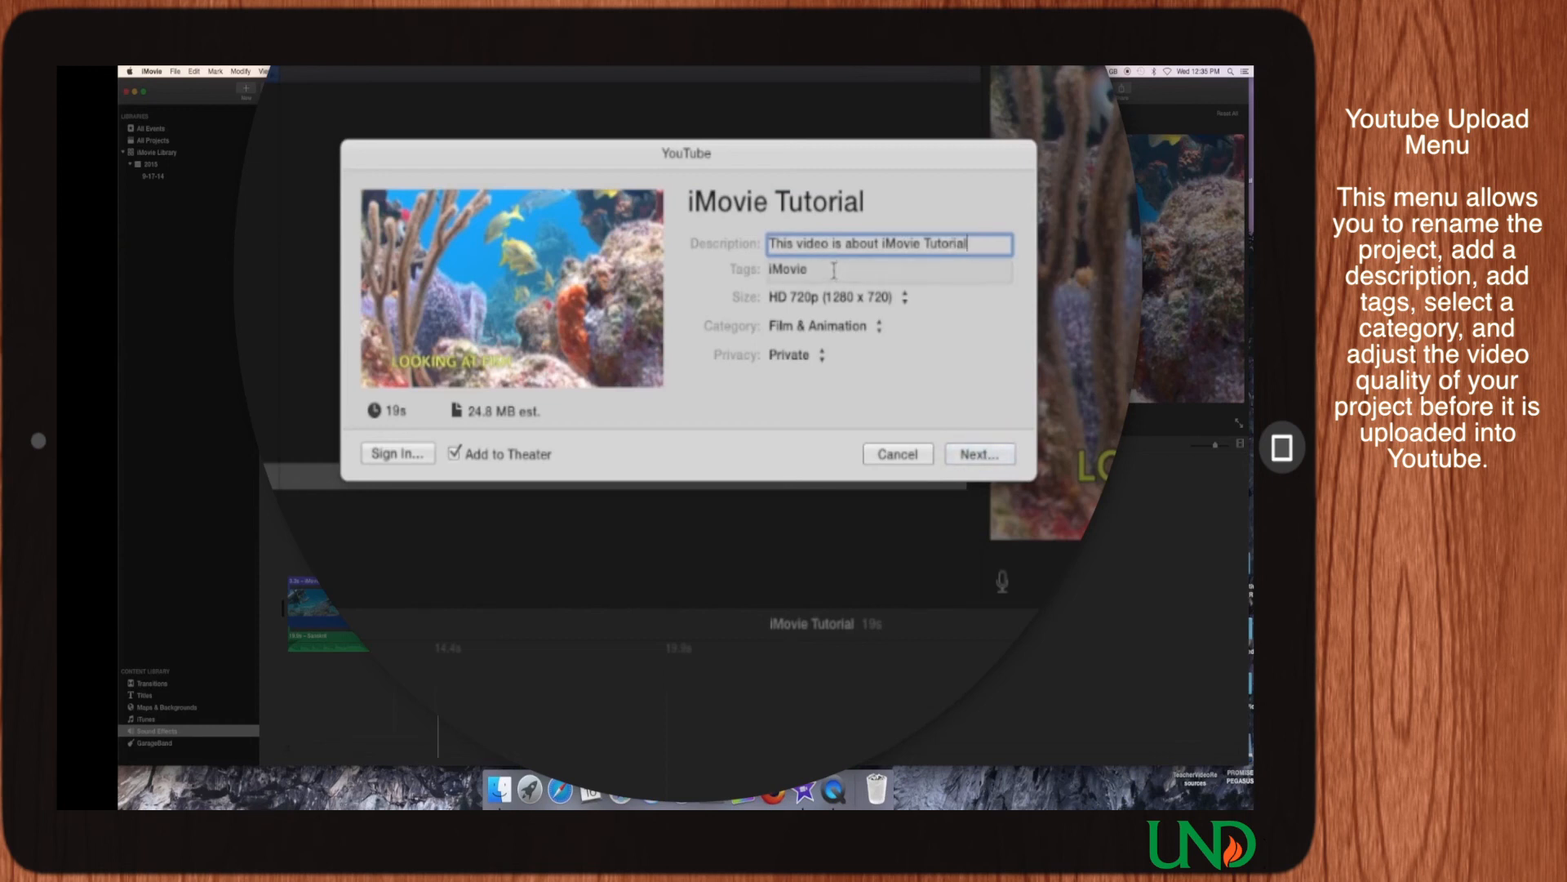
left_click(826, 270)
type(", Fish")
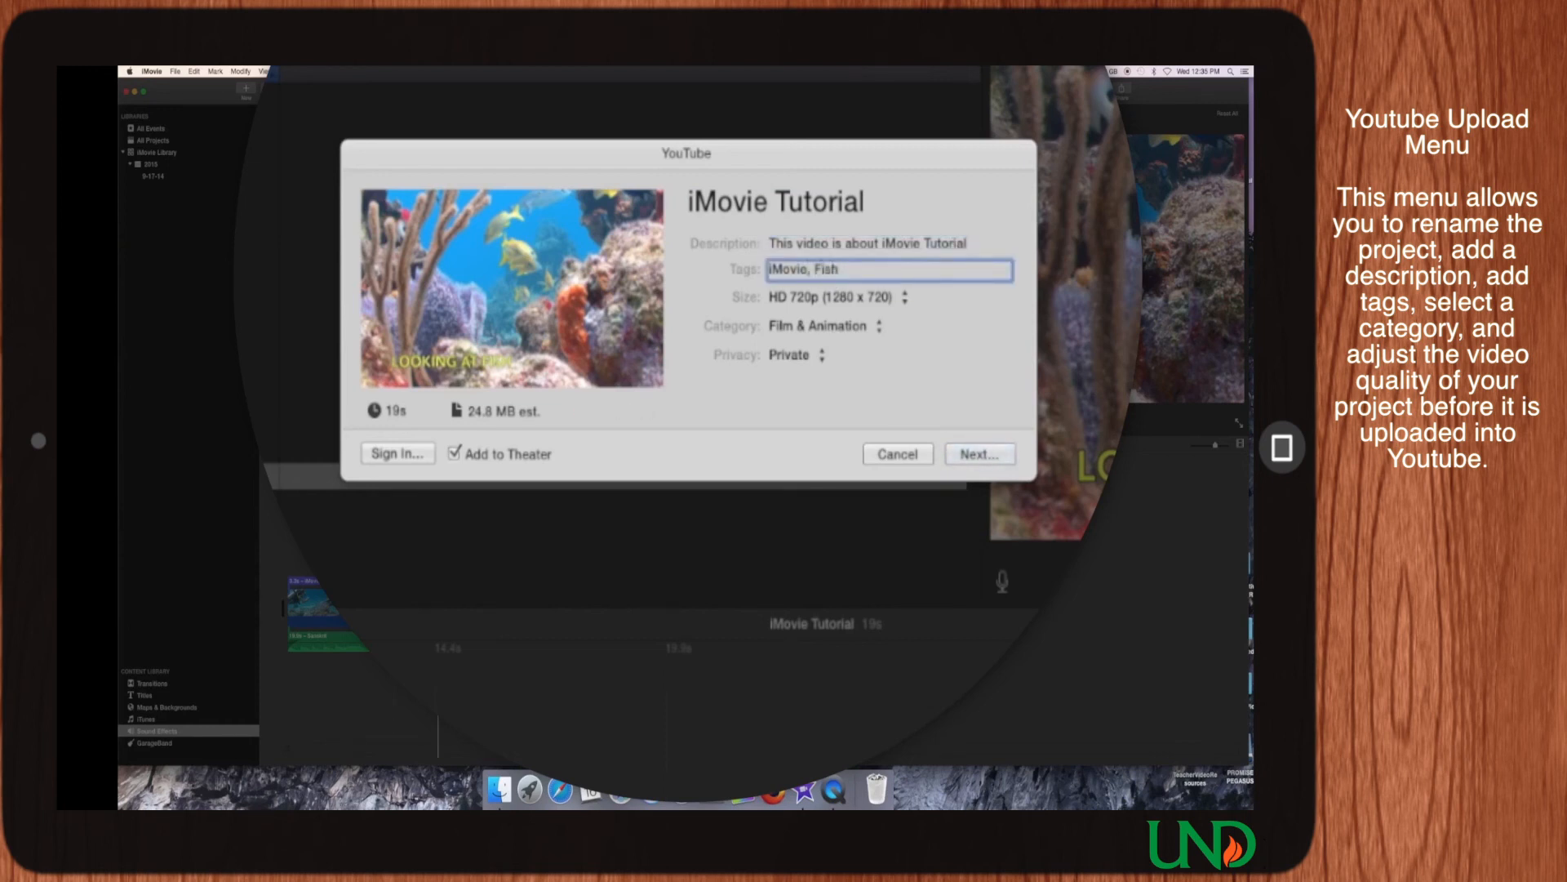
Step: Keep the YouTube upload size at HD 720p, and set its category to Education and privacy to Public
left_click(902, 302)
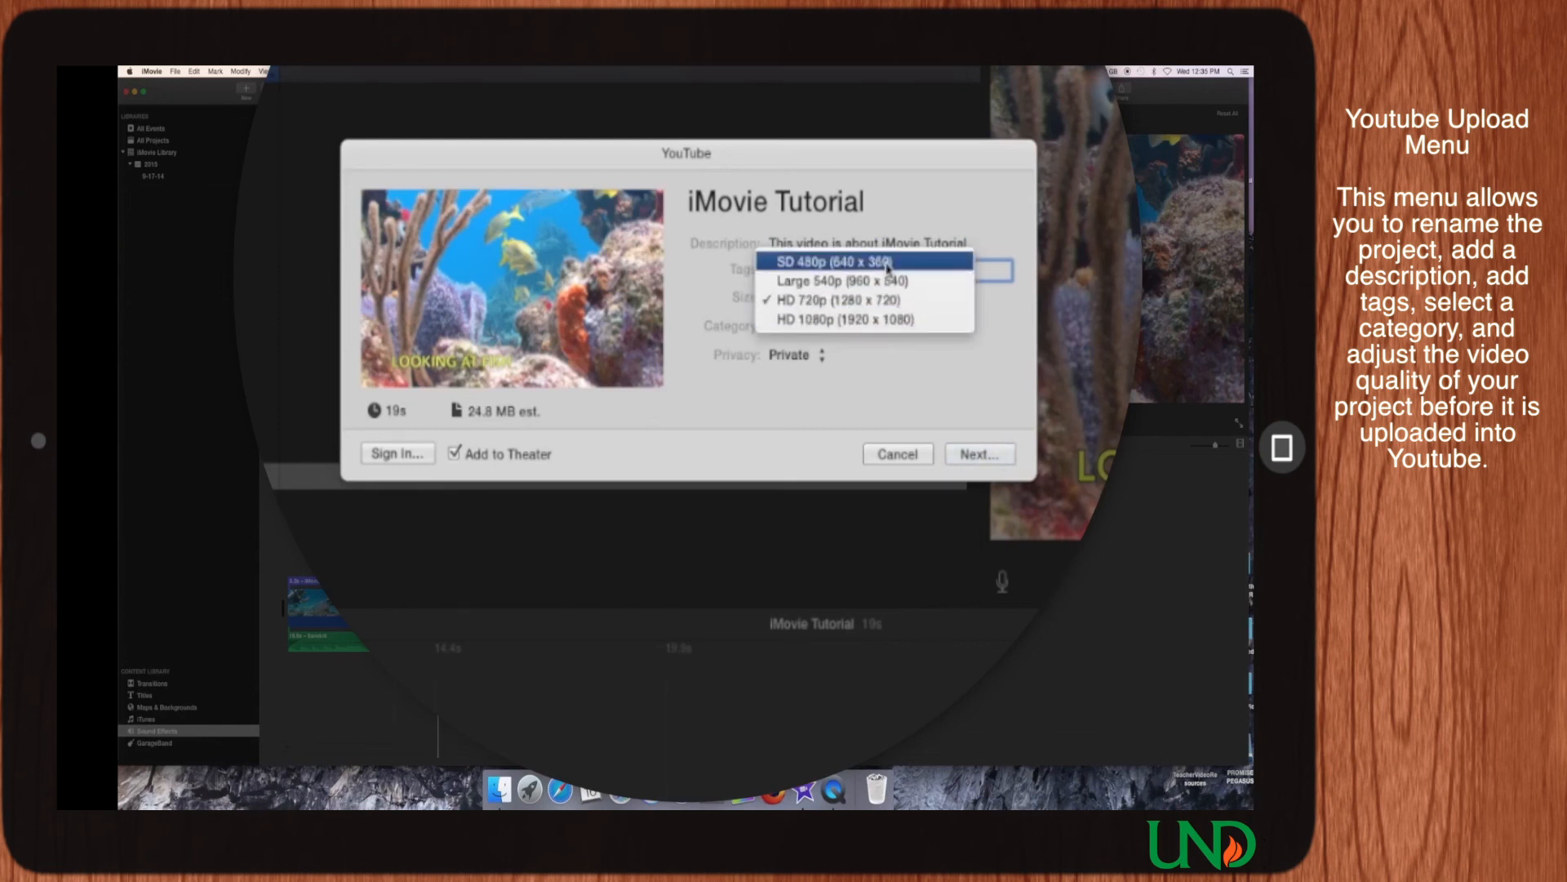
left_click(880, 300)
left_click(880, 328)
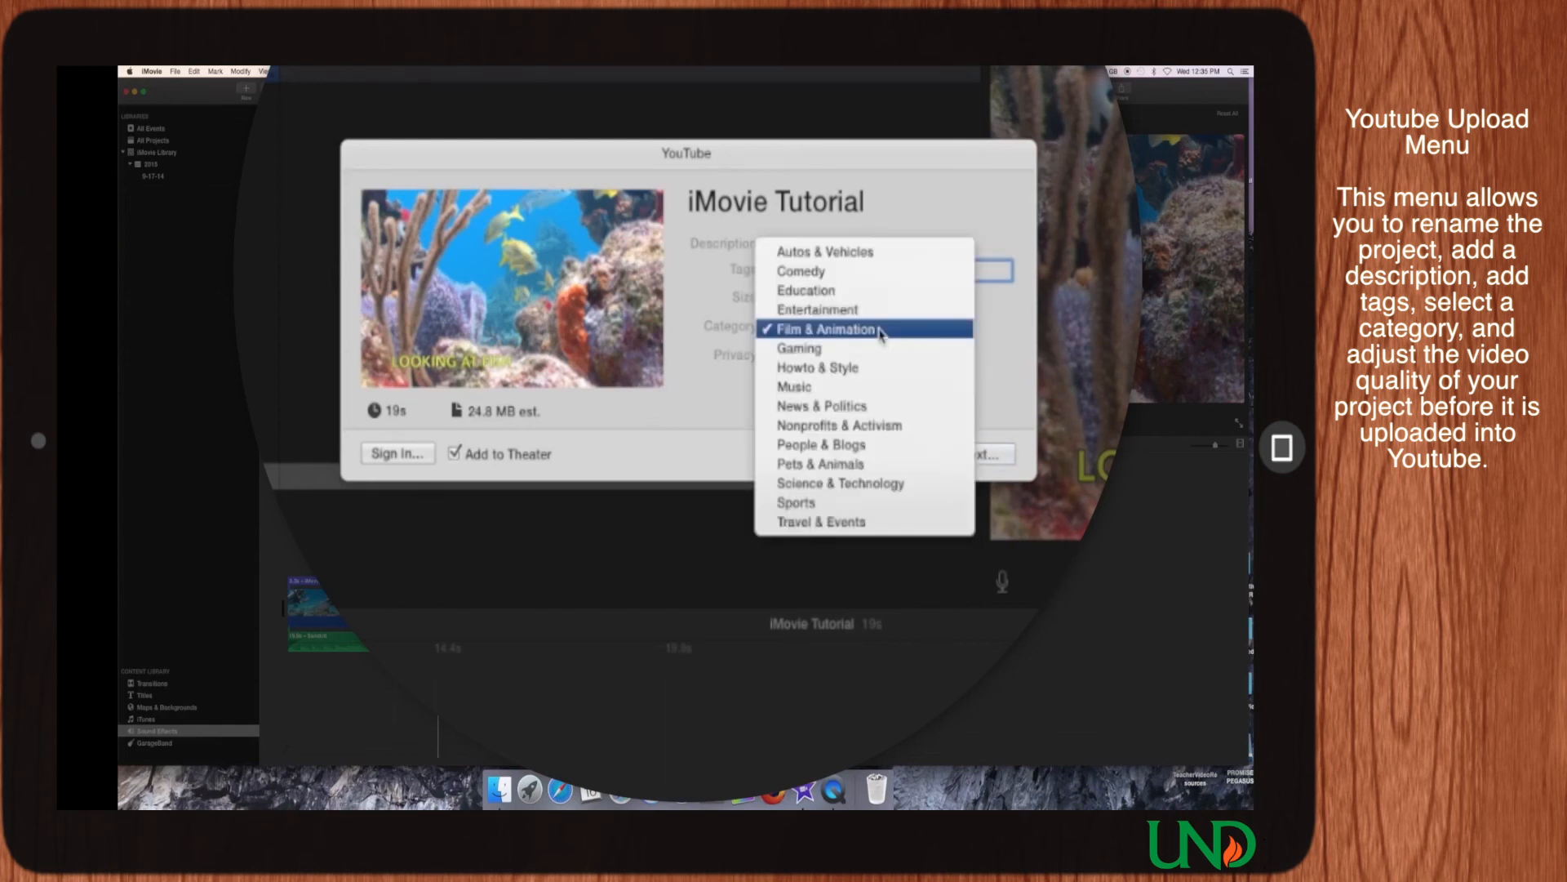
left_click(880, 295)
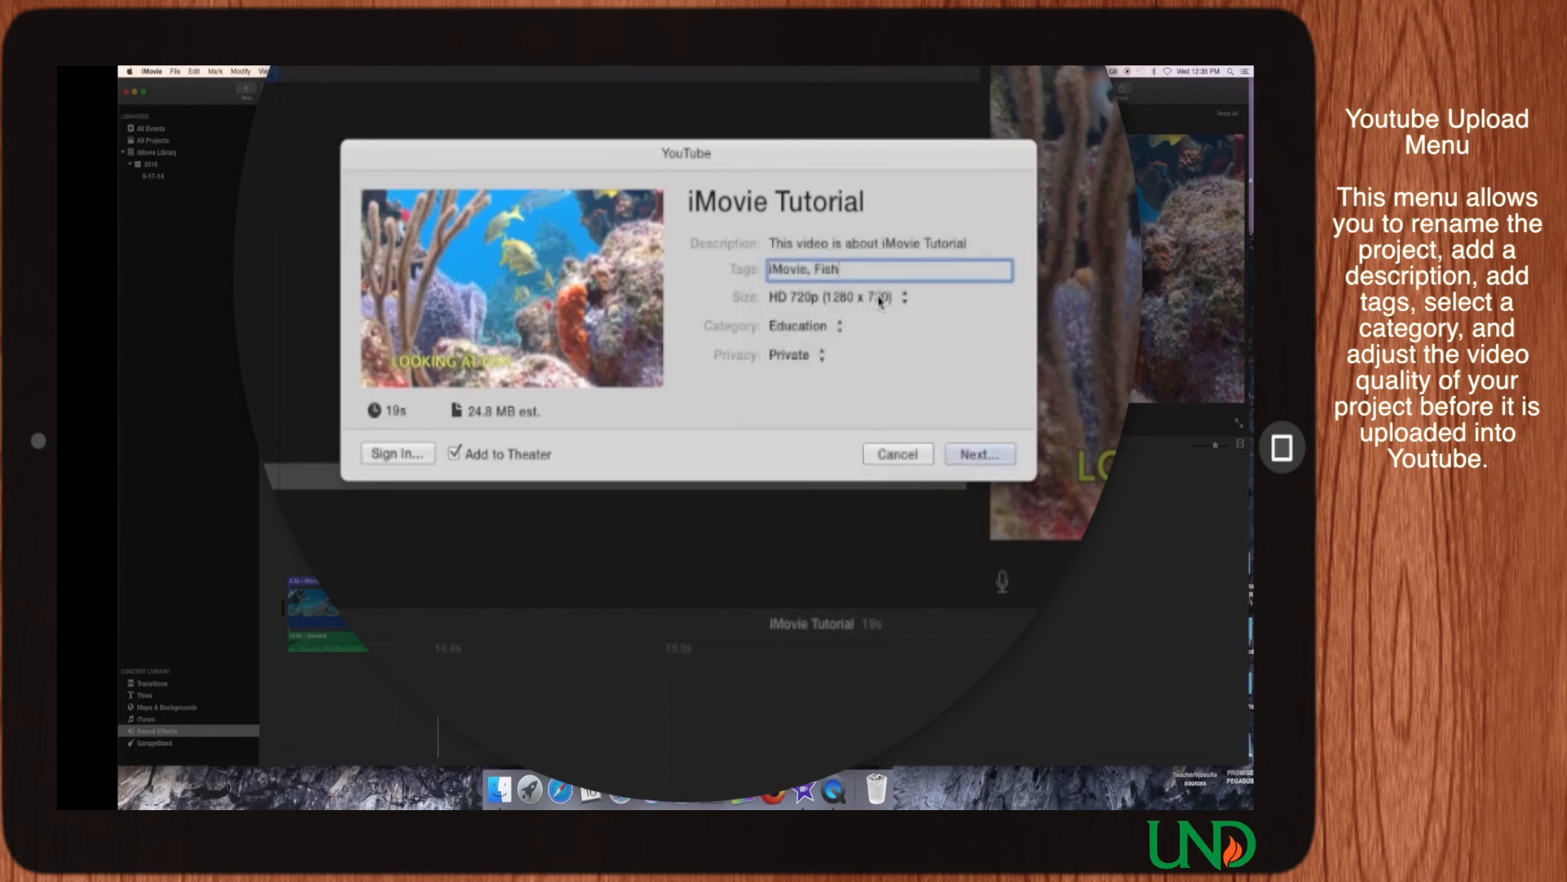
left_click(821, 356)
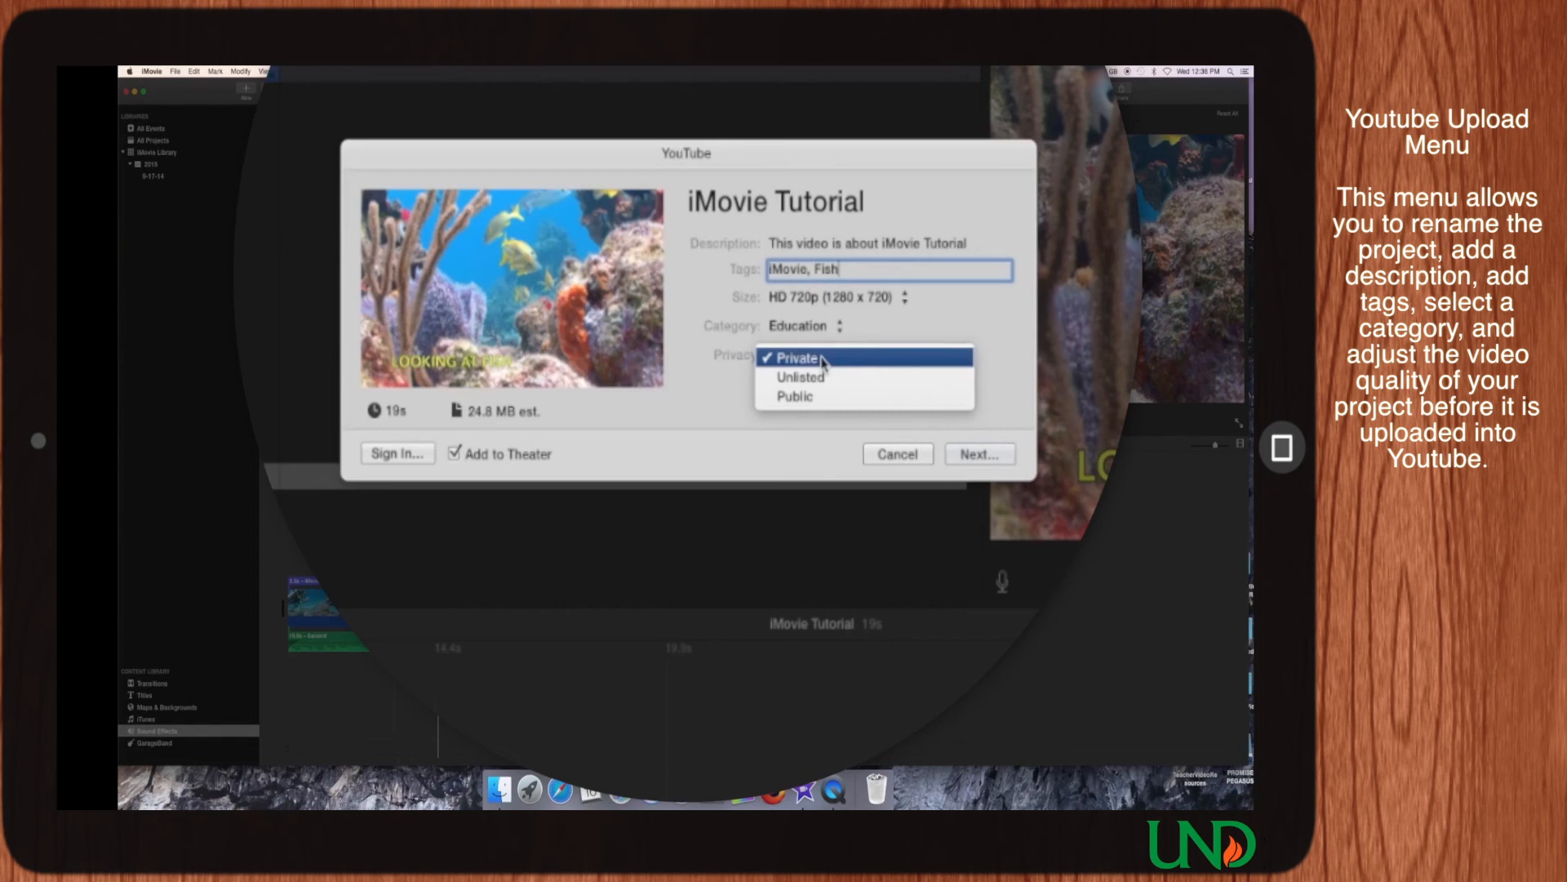
left_click(827, 397)
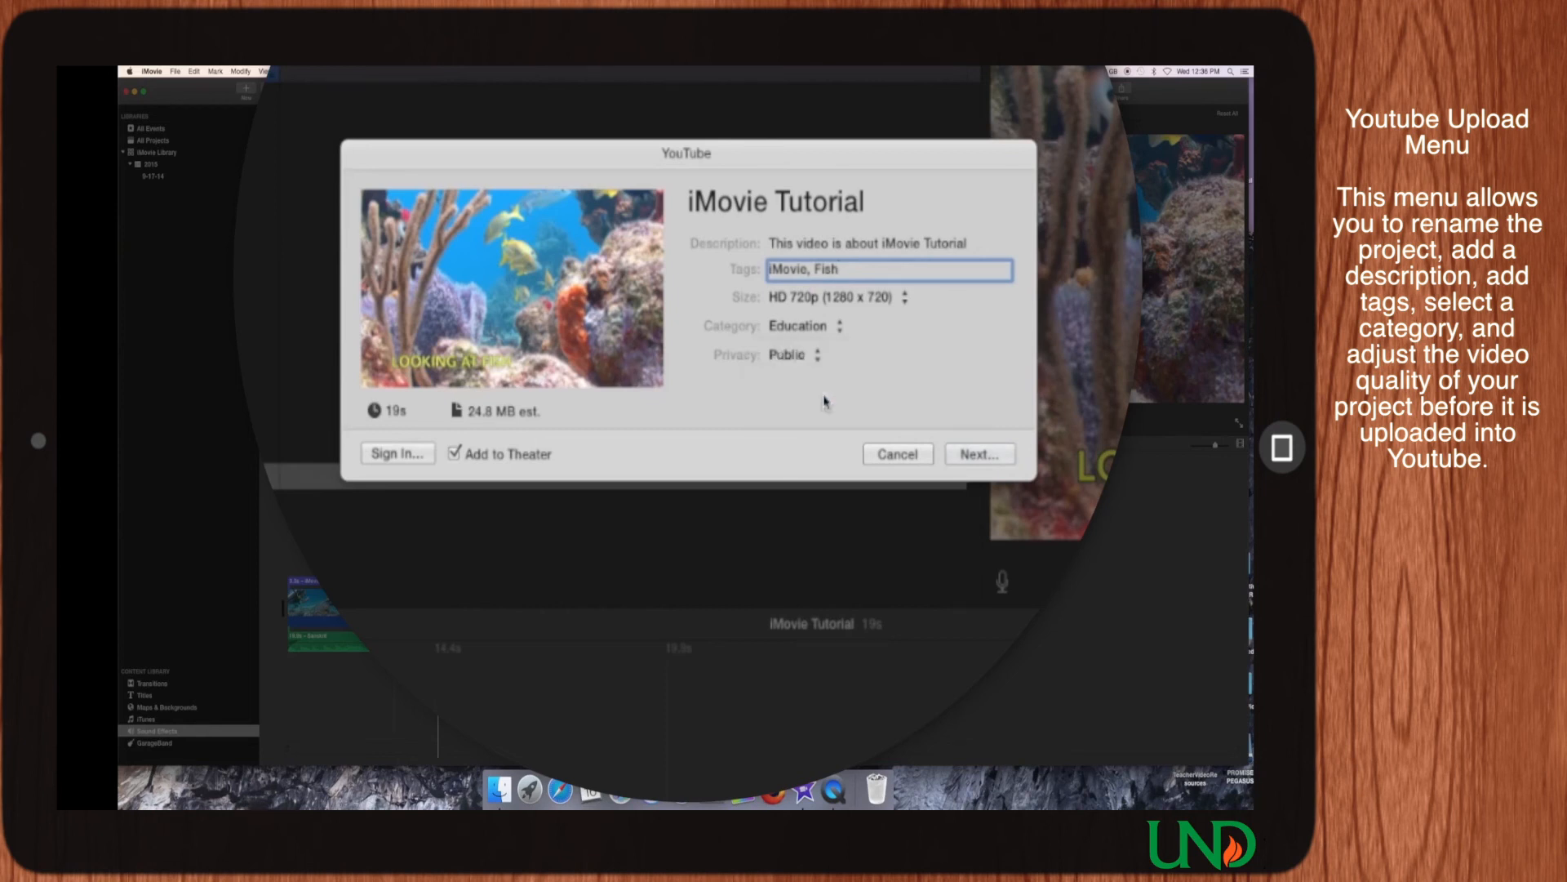
Step: Proceed to the Google account sign-in, leave the credentials empty, and cancel the YouTube upload
left_click(974, 456)
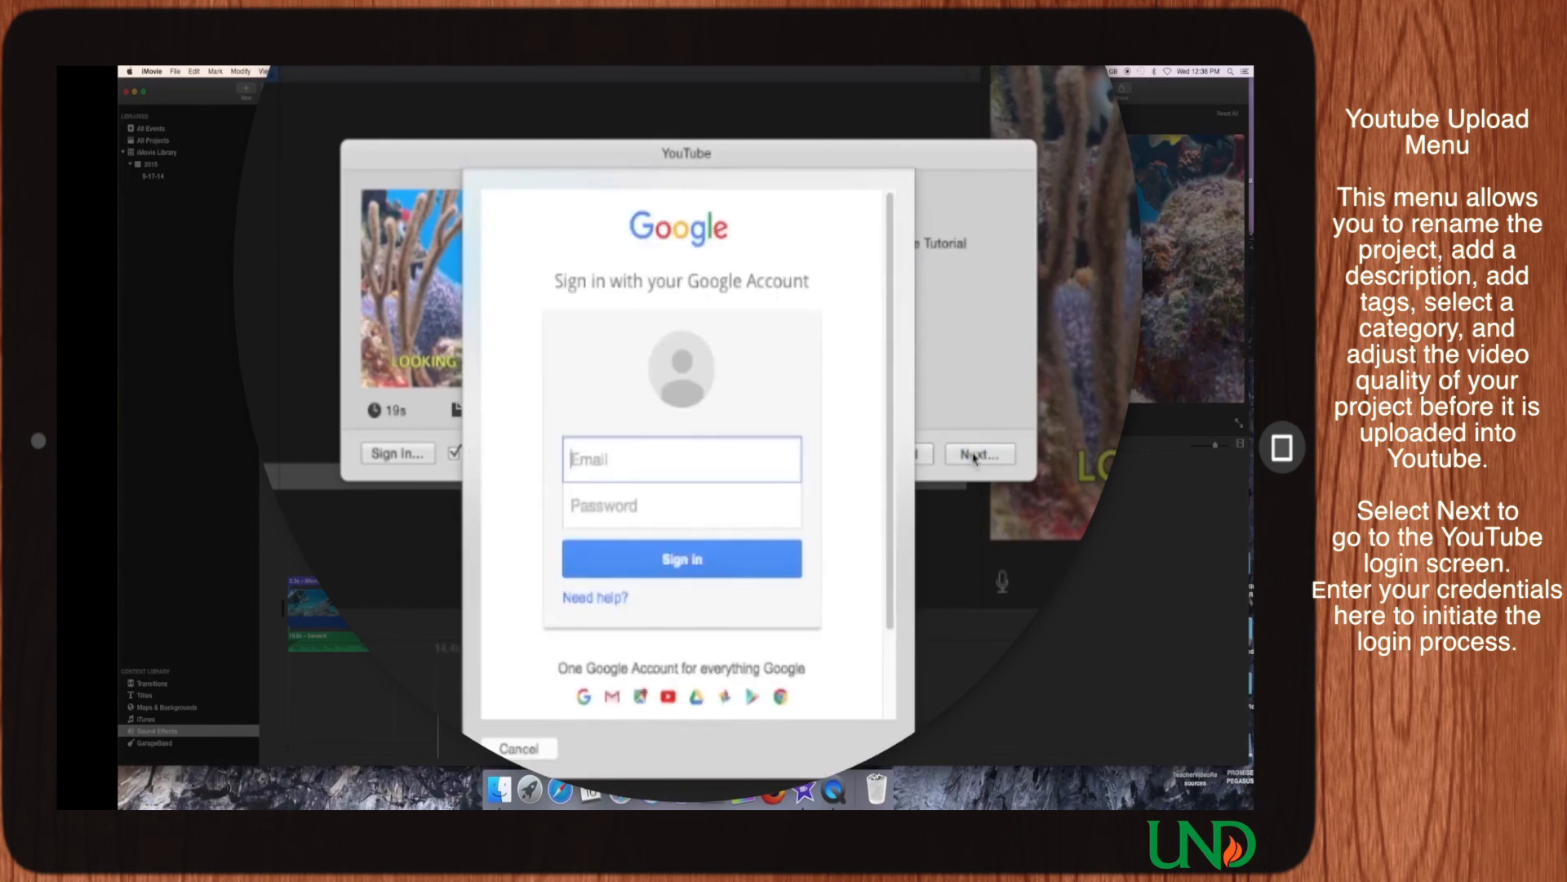
left_click(622, 506)
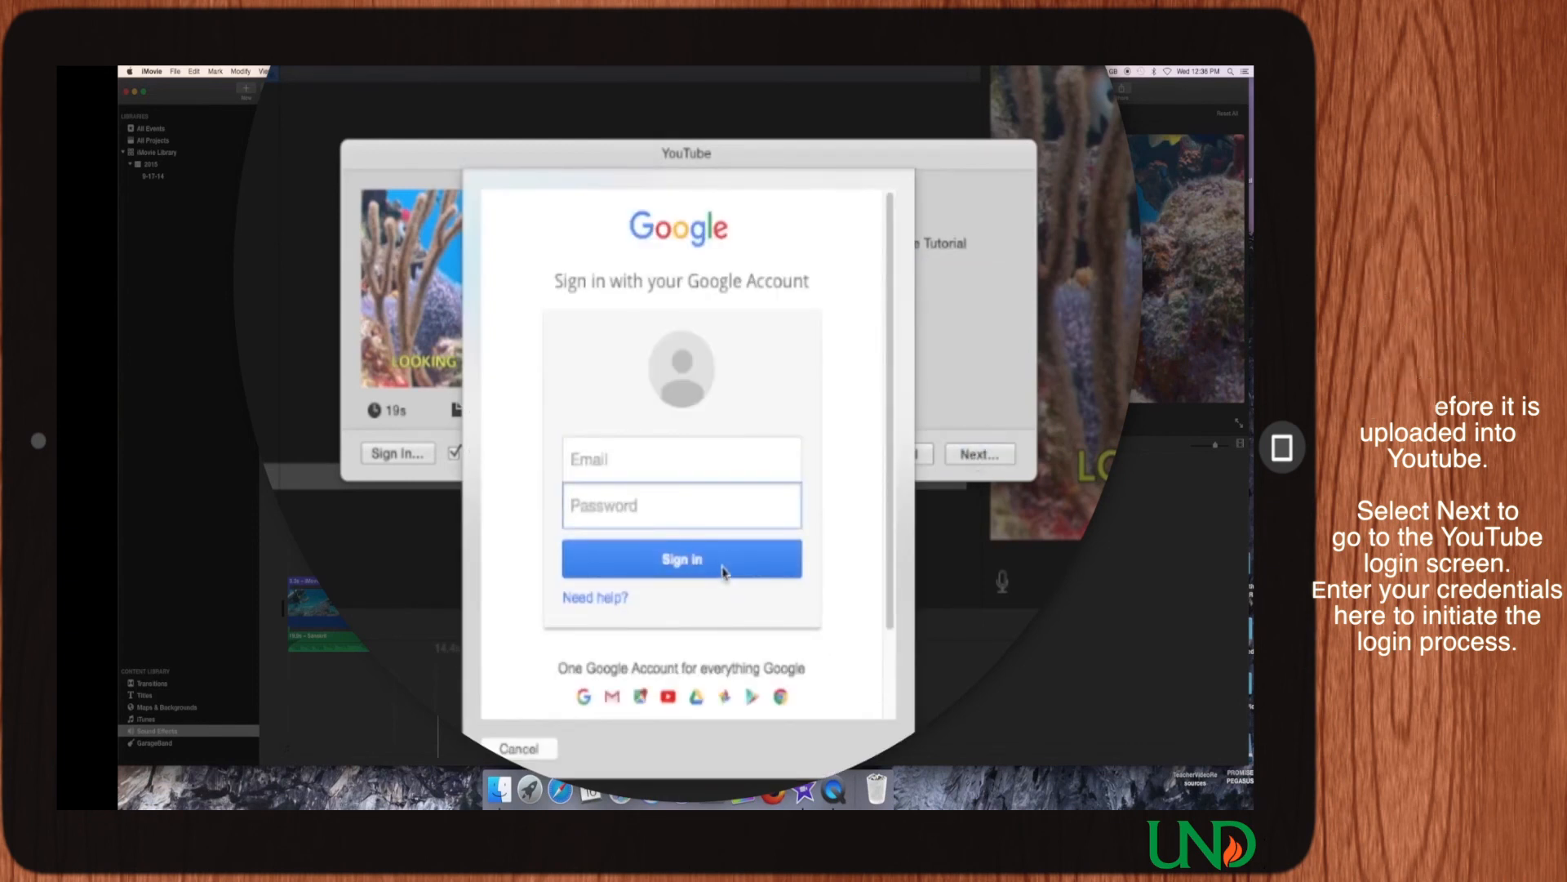
left_click(519, 748)
left_click(898, 457)
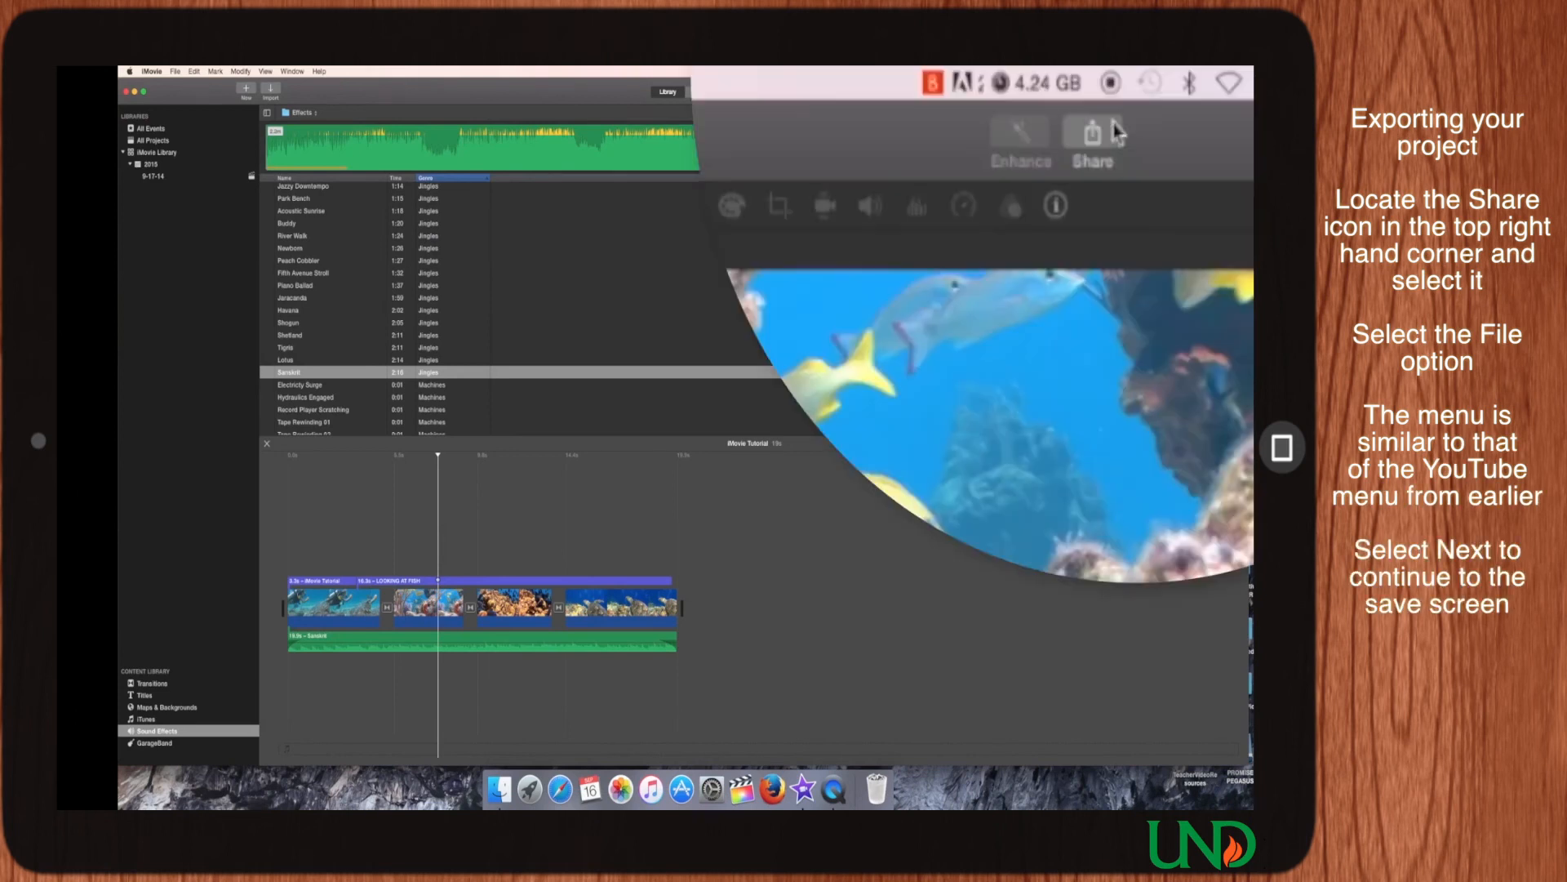
Step: Start exporting the project as a file and set the resolution to 1280 x 720
left_click(1095, 141)
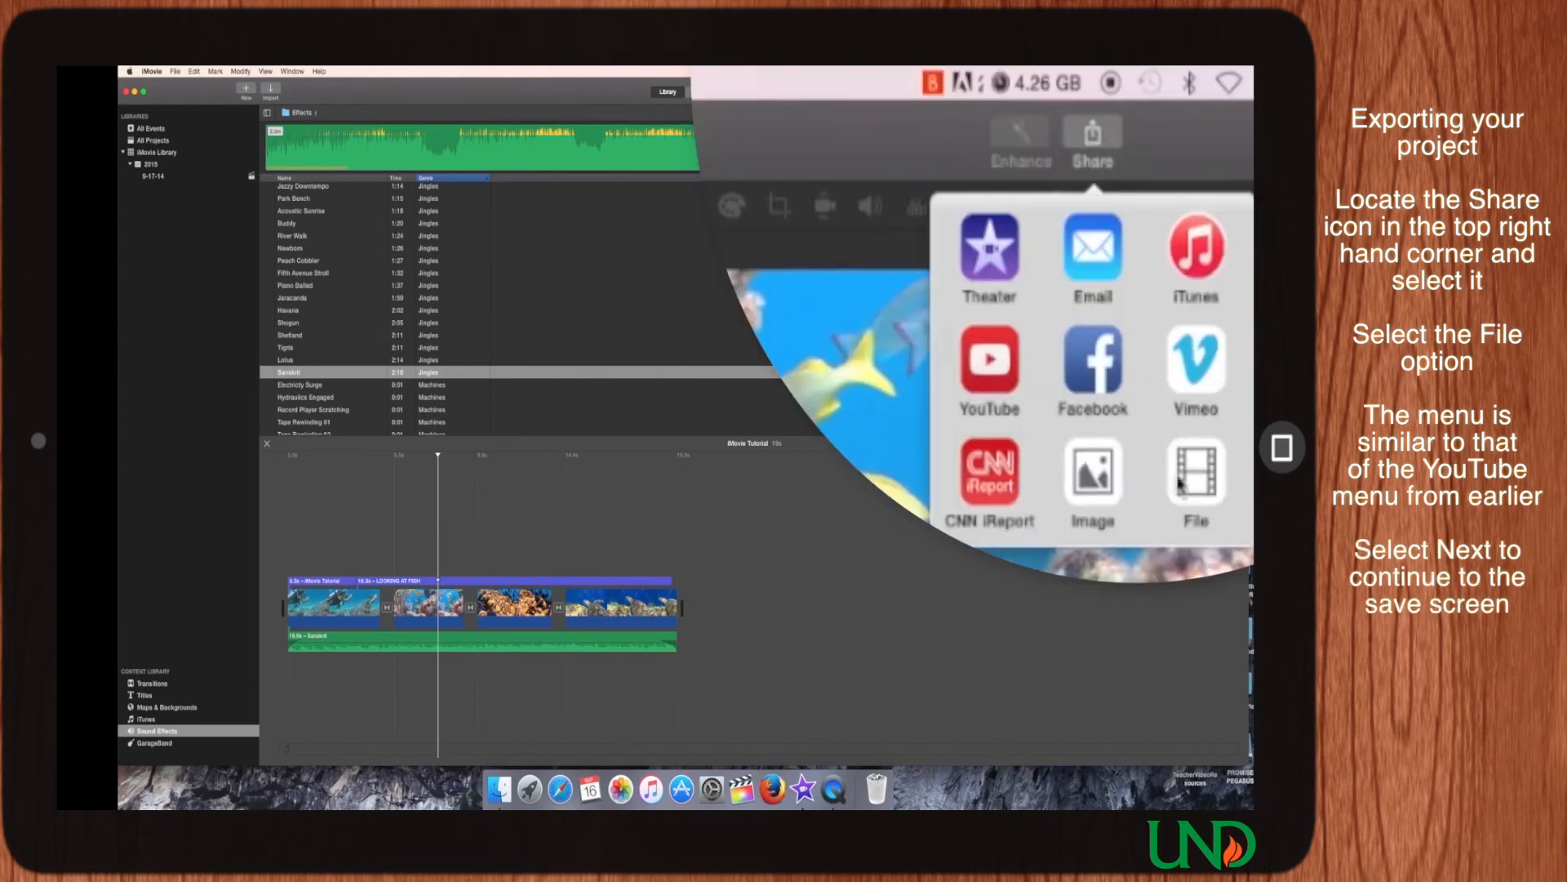
left_click(1179, 485)
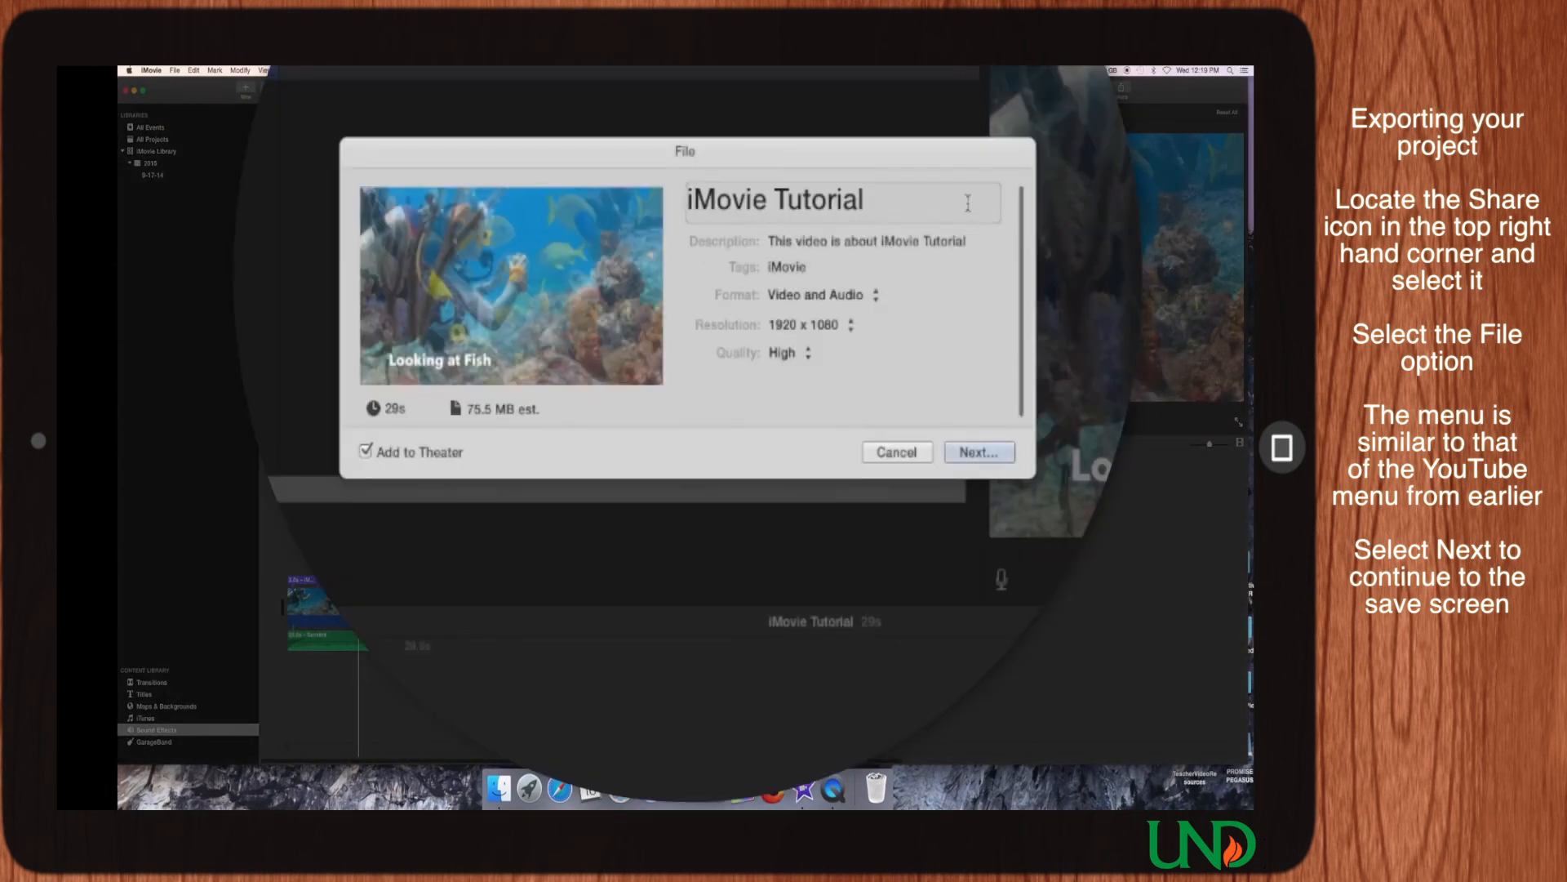
left_click(851, 327)
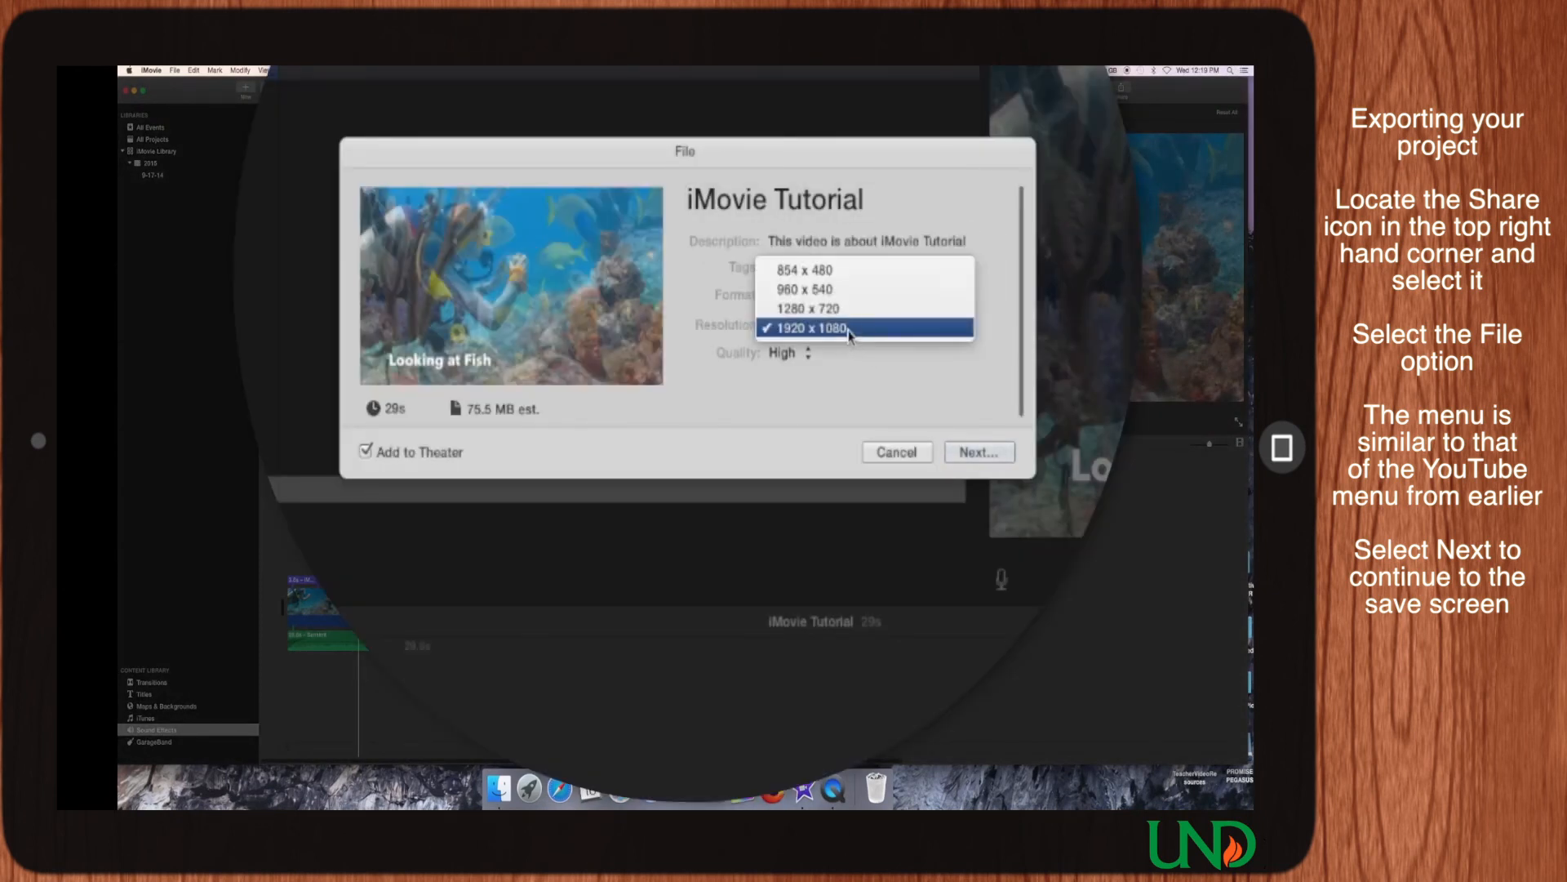
left_click(849, 318)
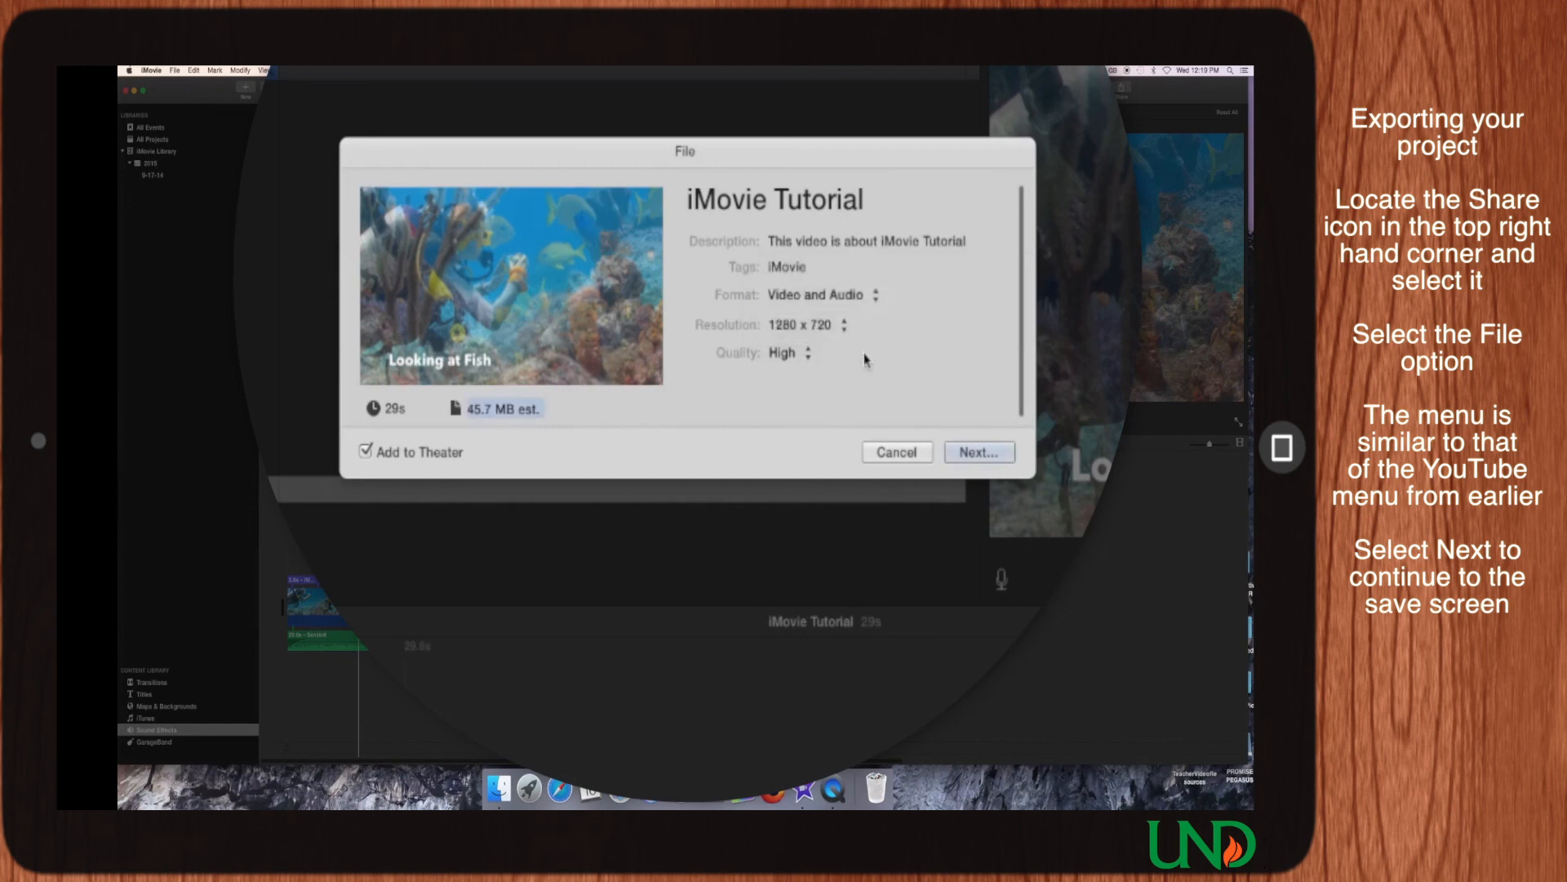
Step: Keep the export quality at High and proceed to the save settings for the exported file
left_click(808, 356)
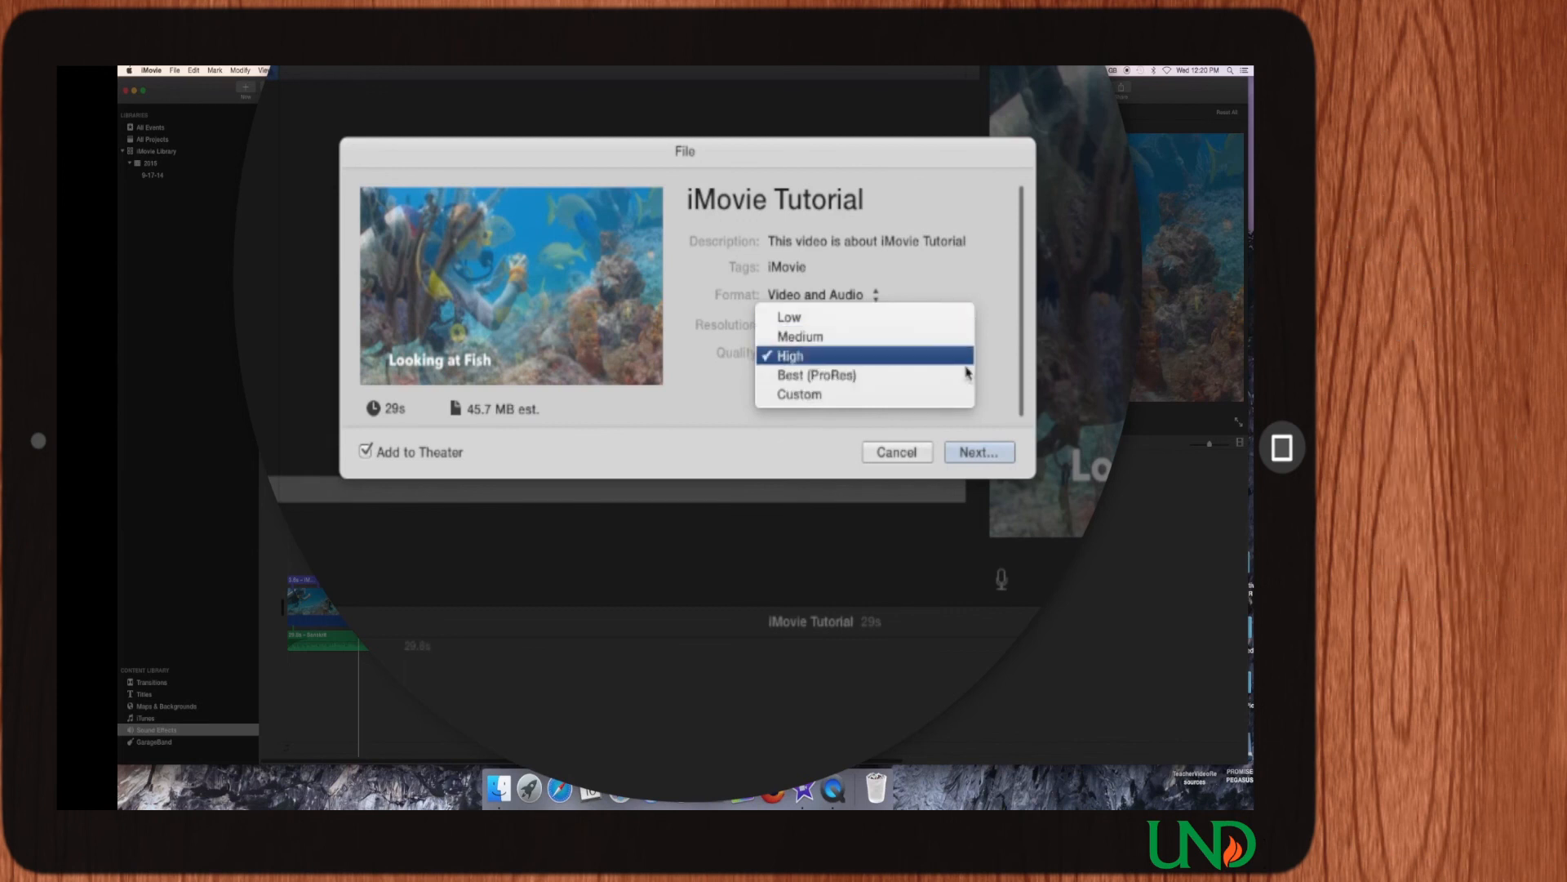
left_click(978, 452)
left_click(980, 453)
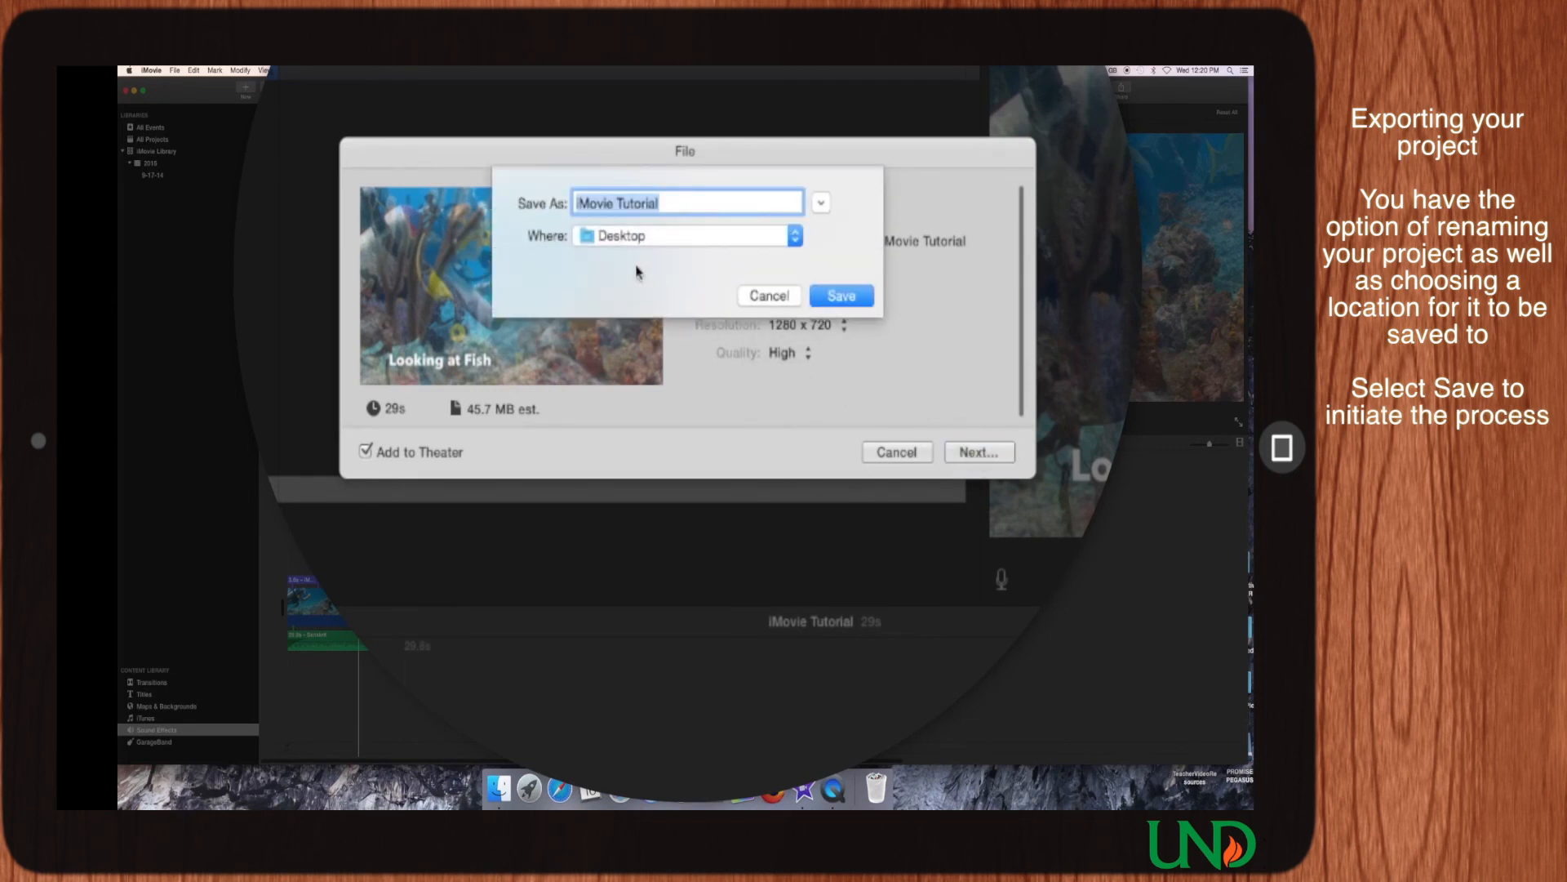
Step: Keep the file name "iMovie Tutorial" and the Desktop as the location, and save the exported video
left_click(687, 201)
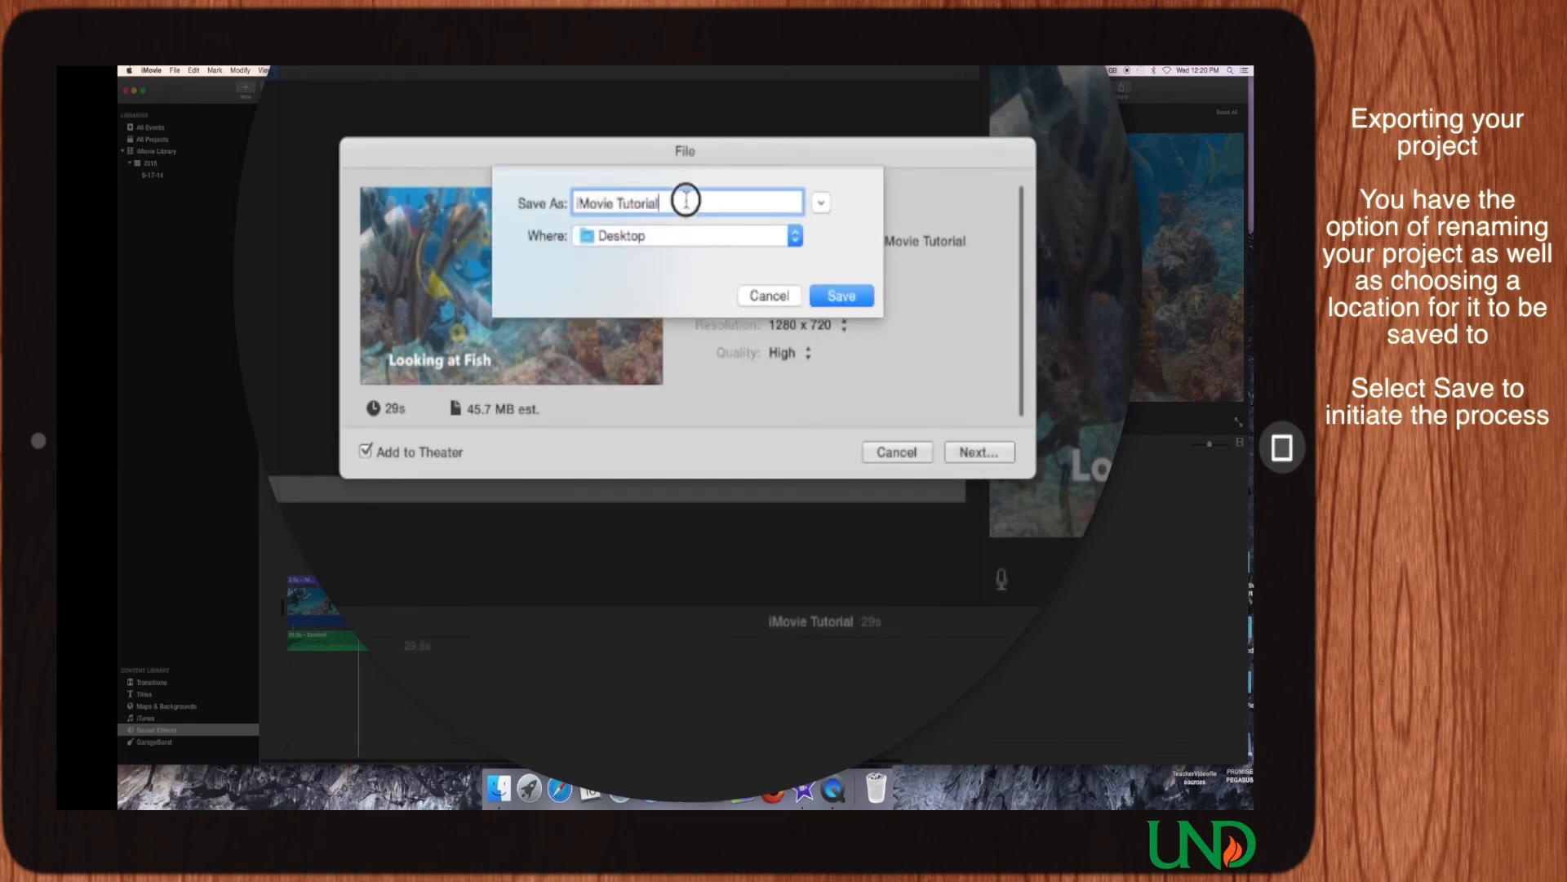
left_click(798, 242)
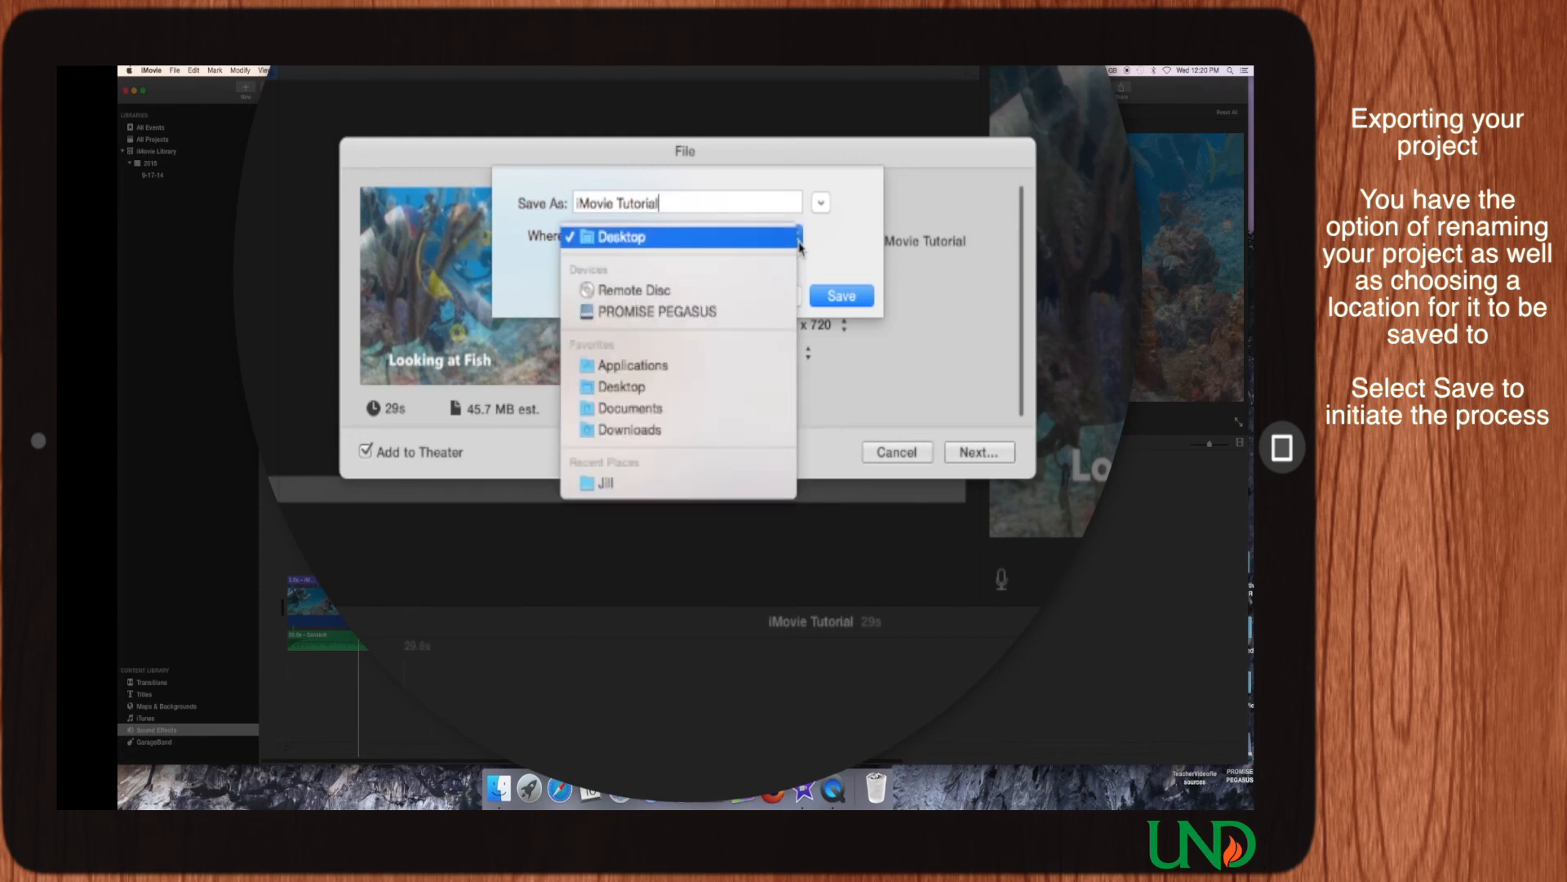
left_click(826, 247)
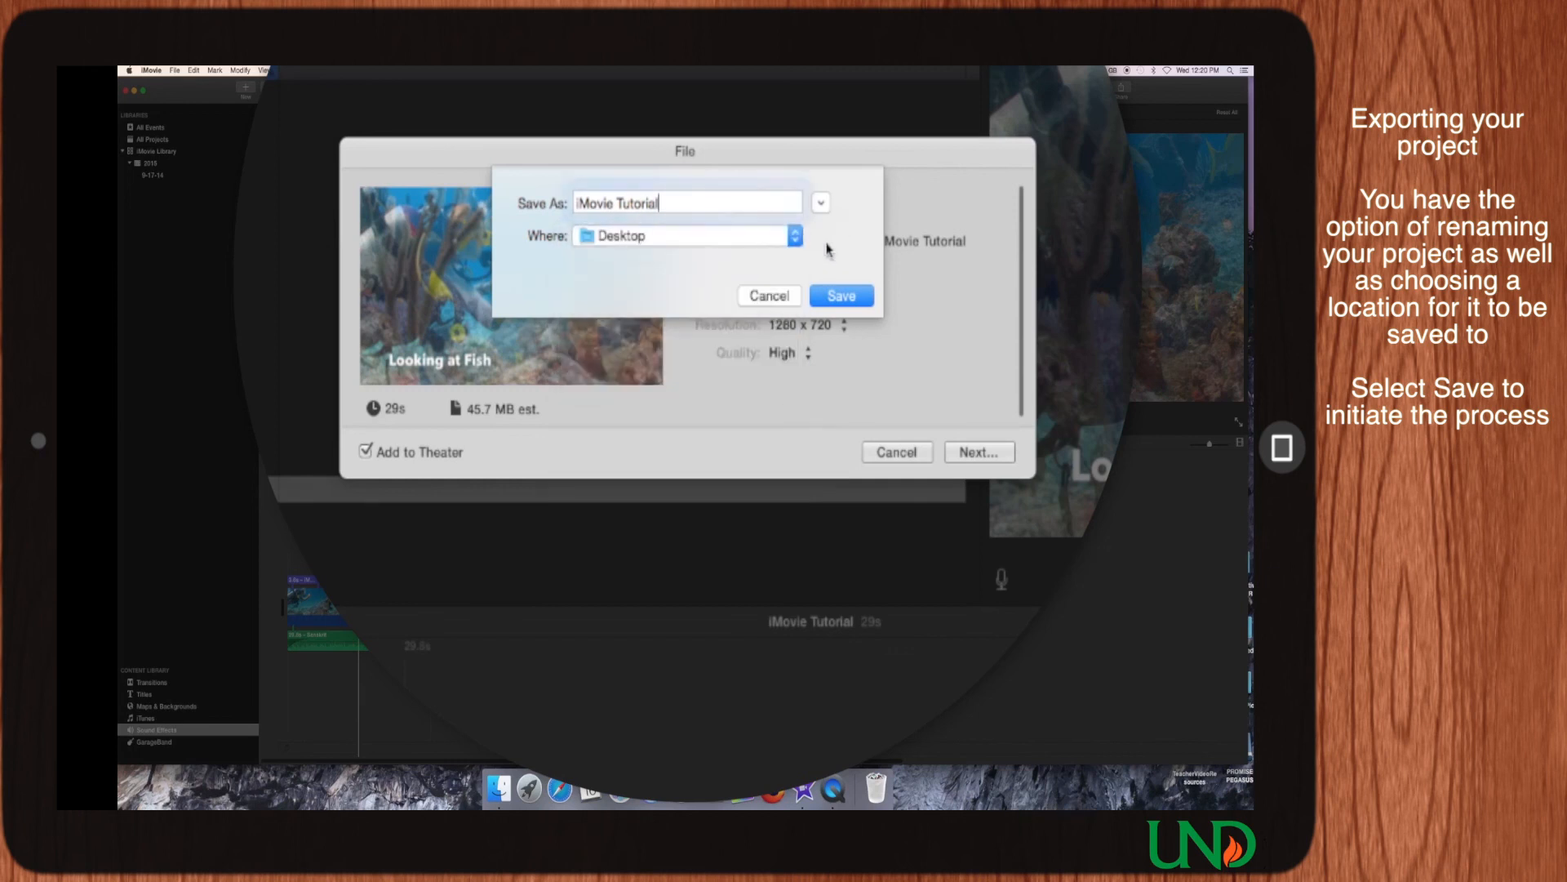
left_click(841, 295)
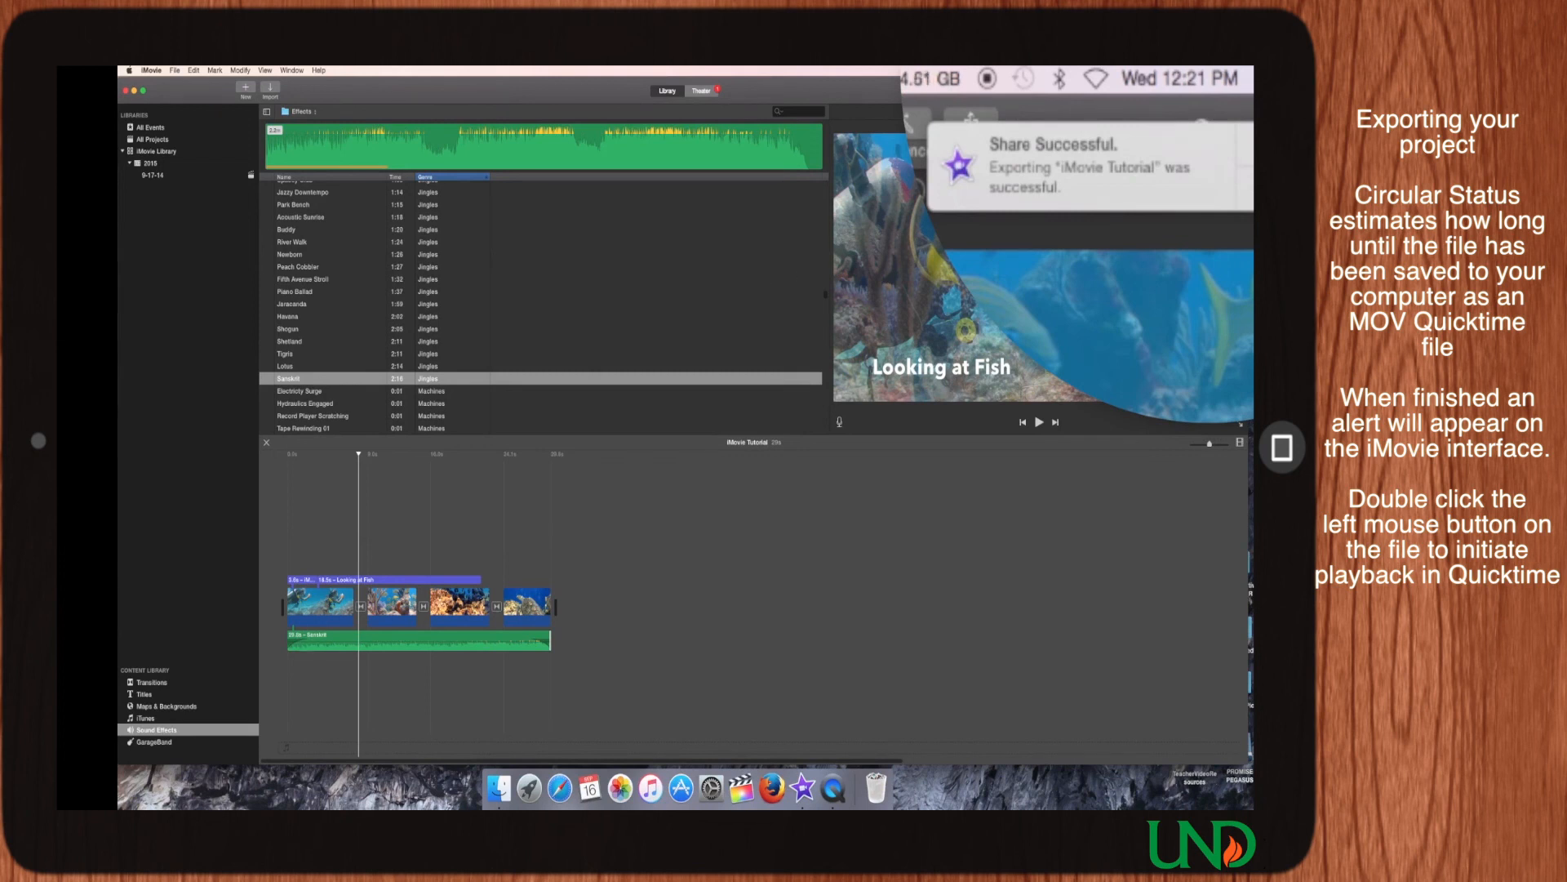
Step: Show the exported iMovie Tutorial.mp4 in Finder, open it in QuickTime Player, move the player window toward the screen's centre and play the video
left_click(1235, 115)
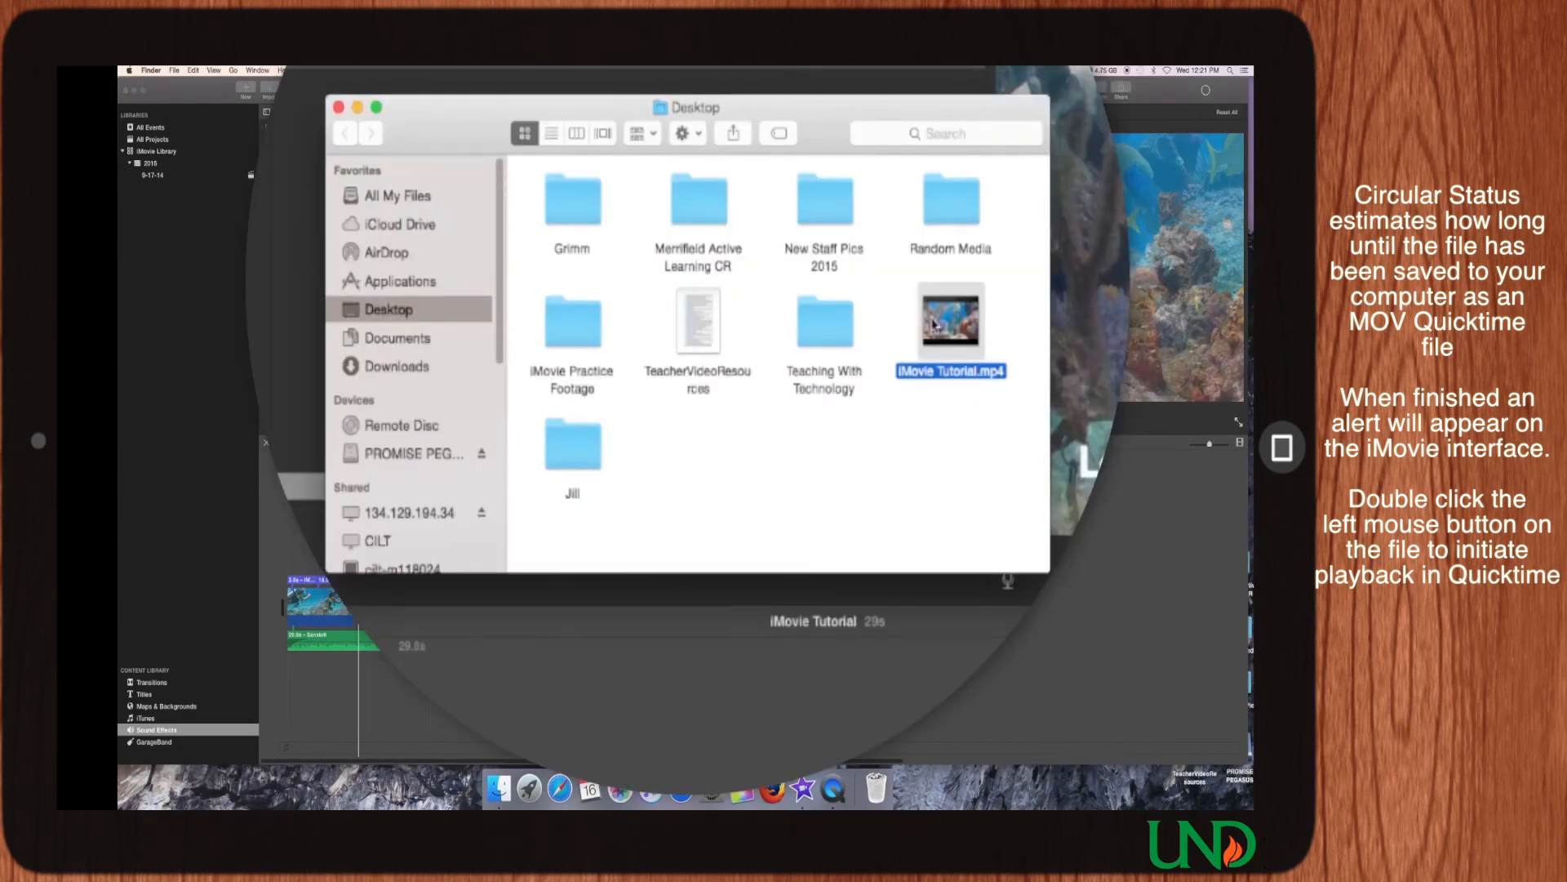
double_click(812, 301)
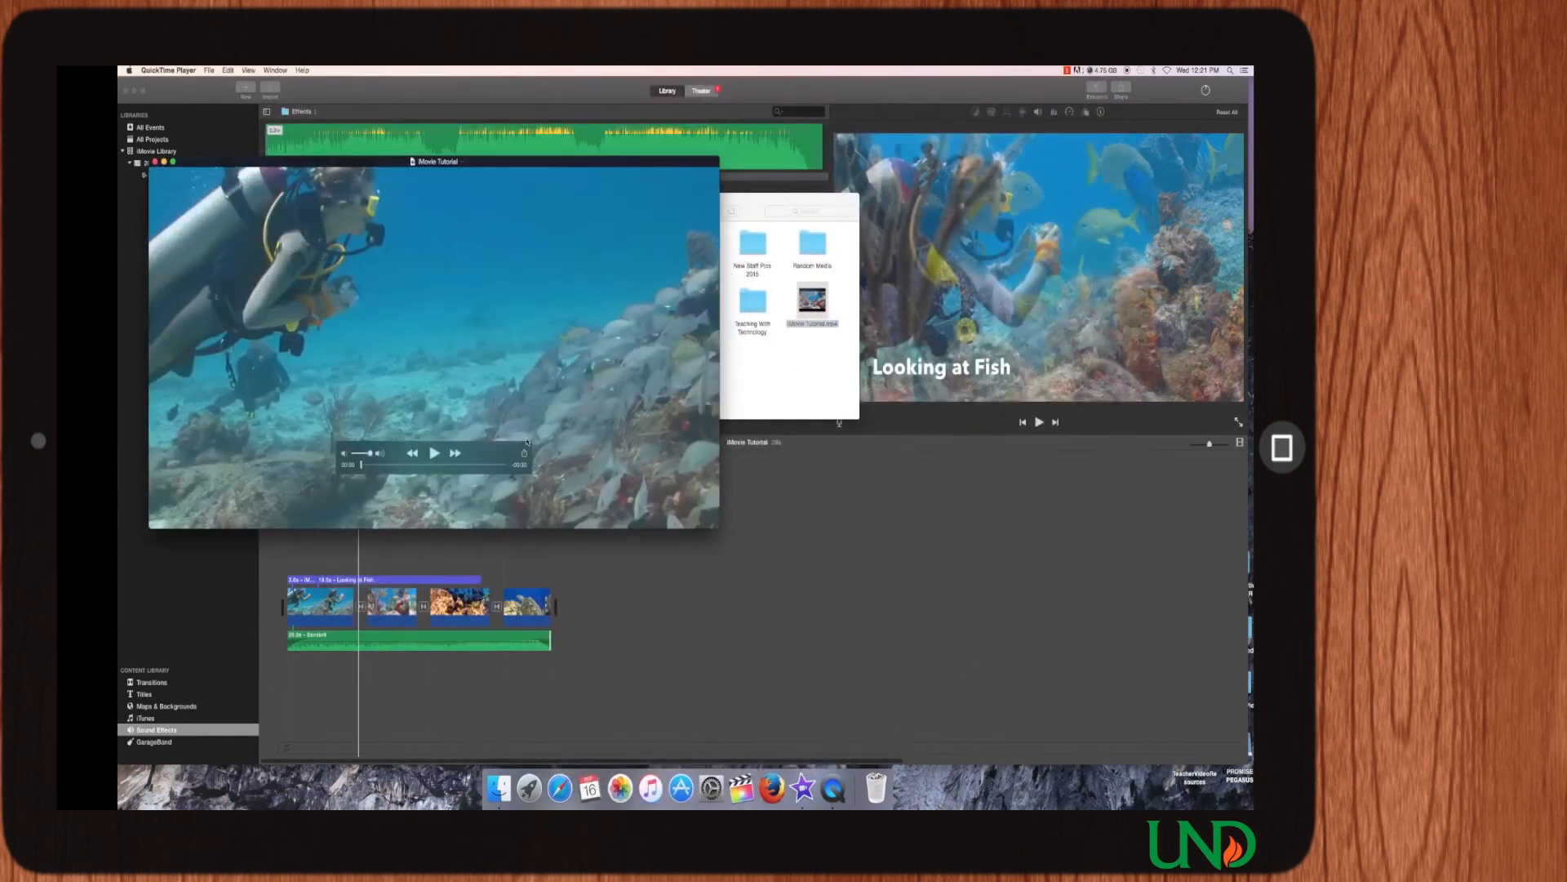
left_click_drag(498, 162, 770, 188)
left_click(705, 479)
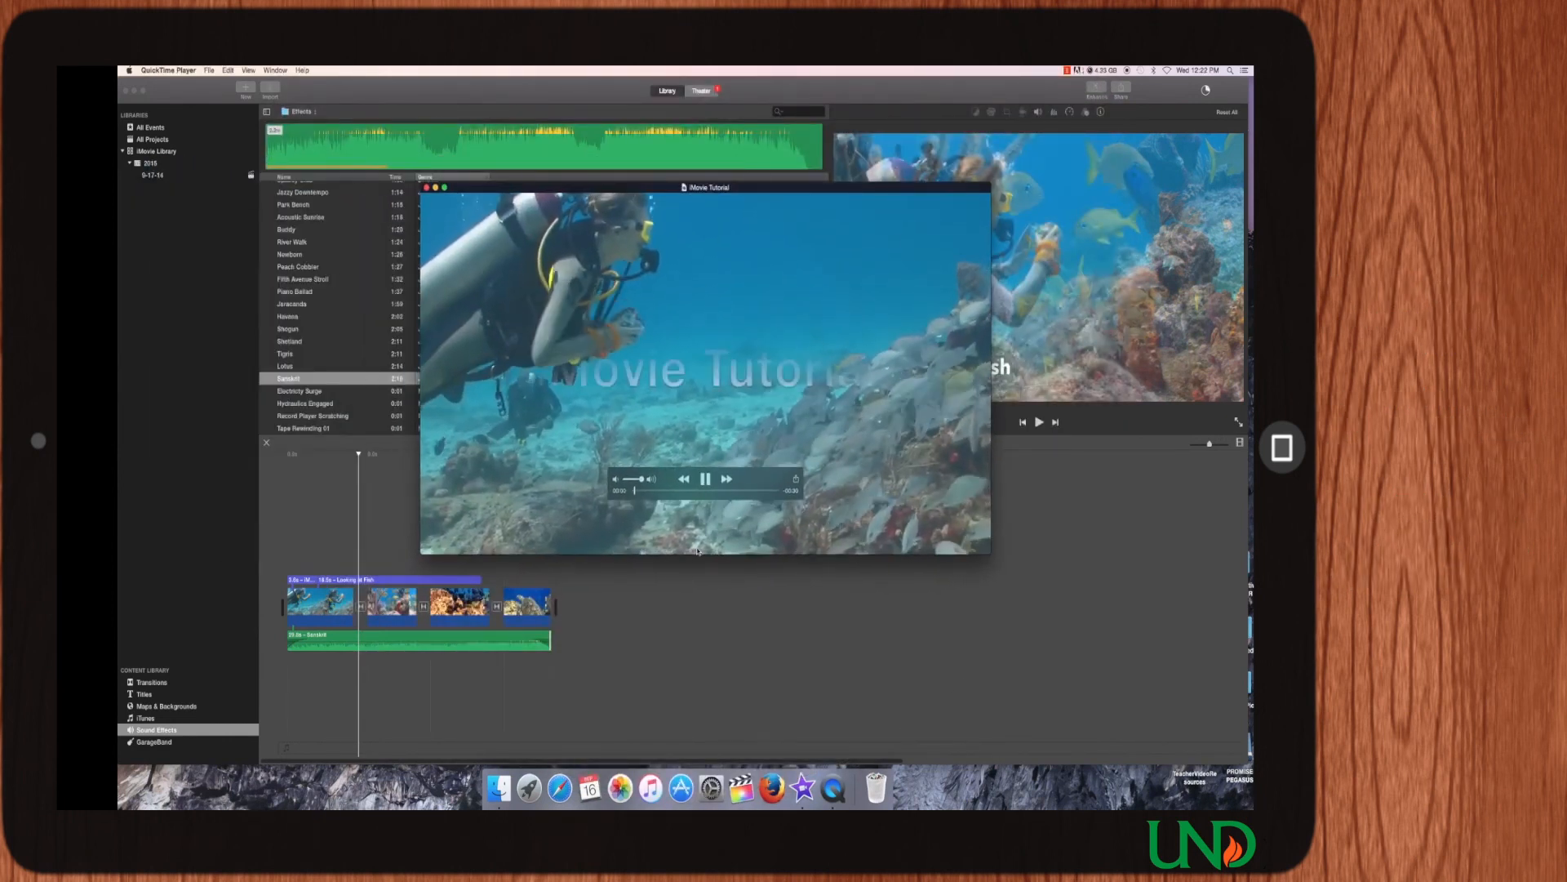